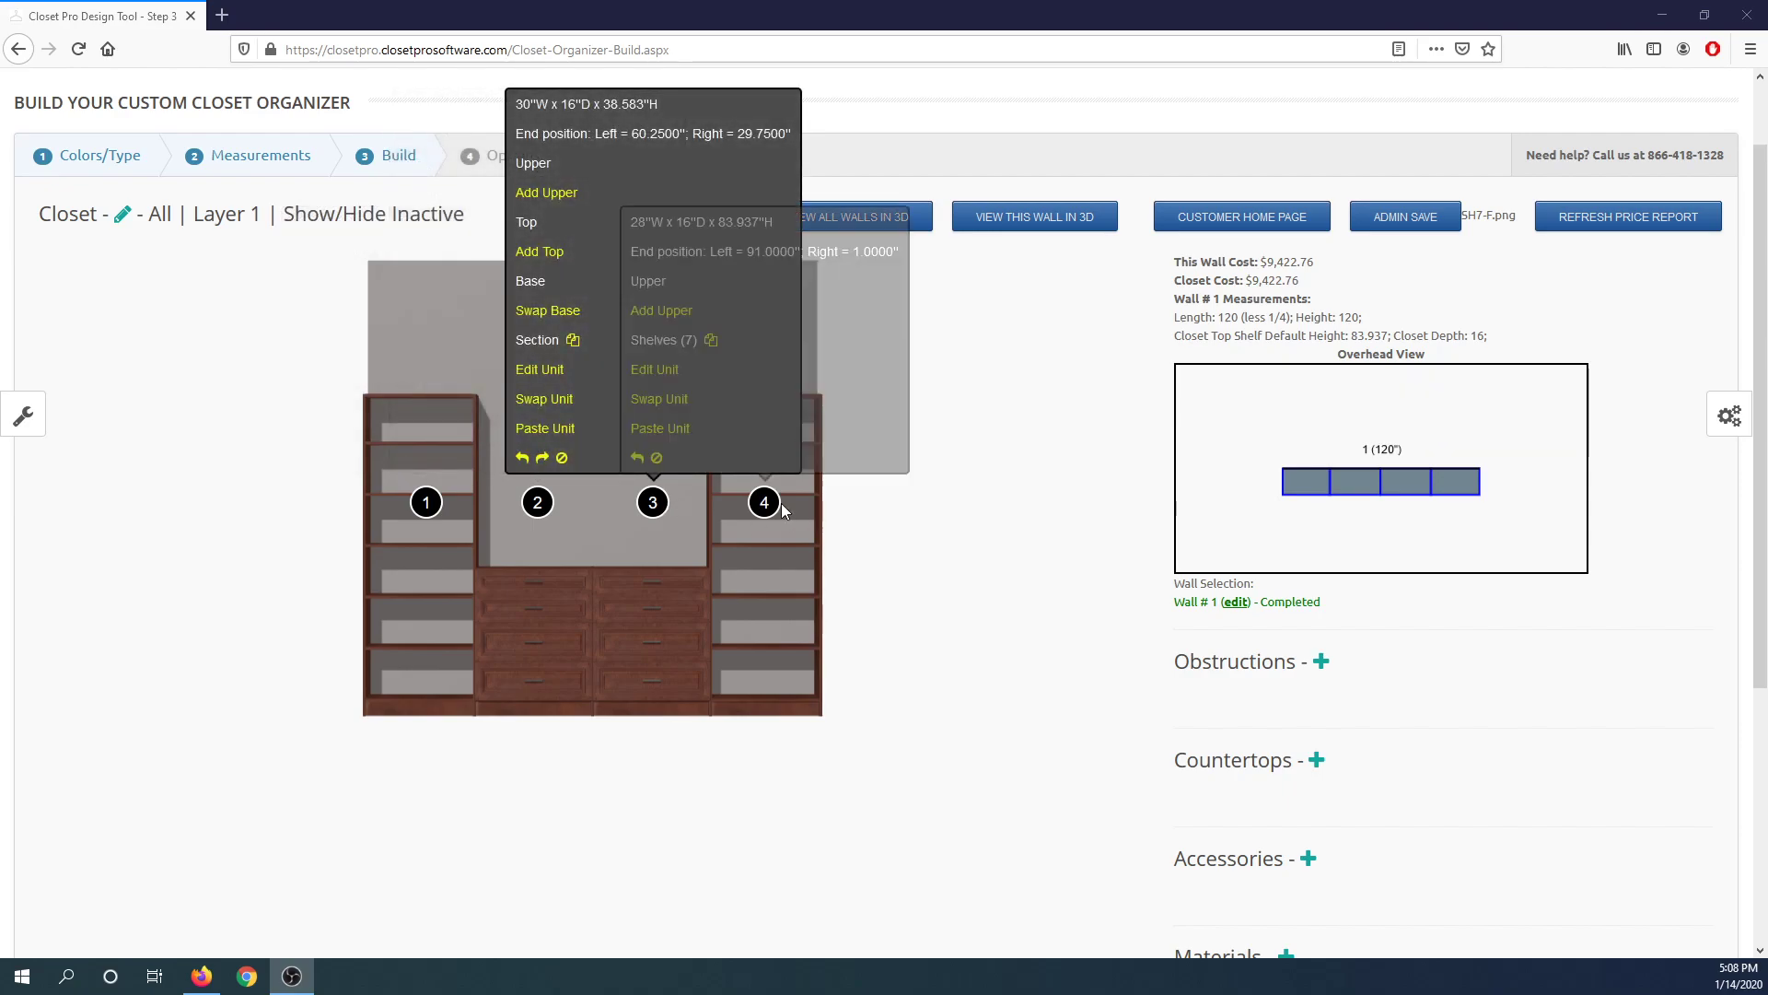
Add a new layer over sections 2 and 3 of the wall with 3 units.
{"action": "left_click", "coordinate": [31, 418]}
{"action": "scroll", "coordinate": [152, 506], "scroll_direction": "down", "scroll_amount": 5}
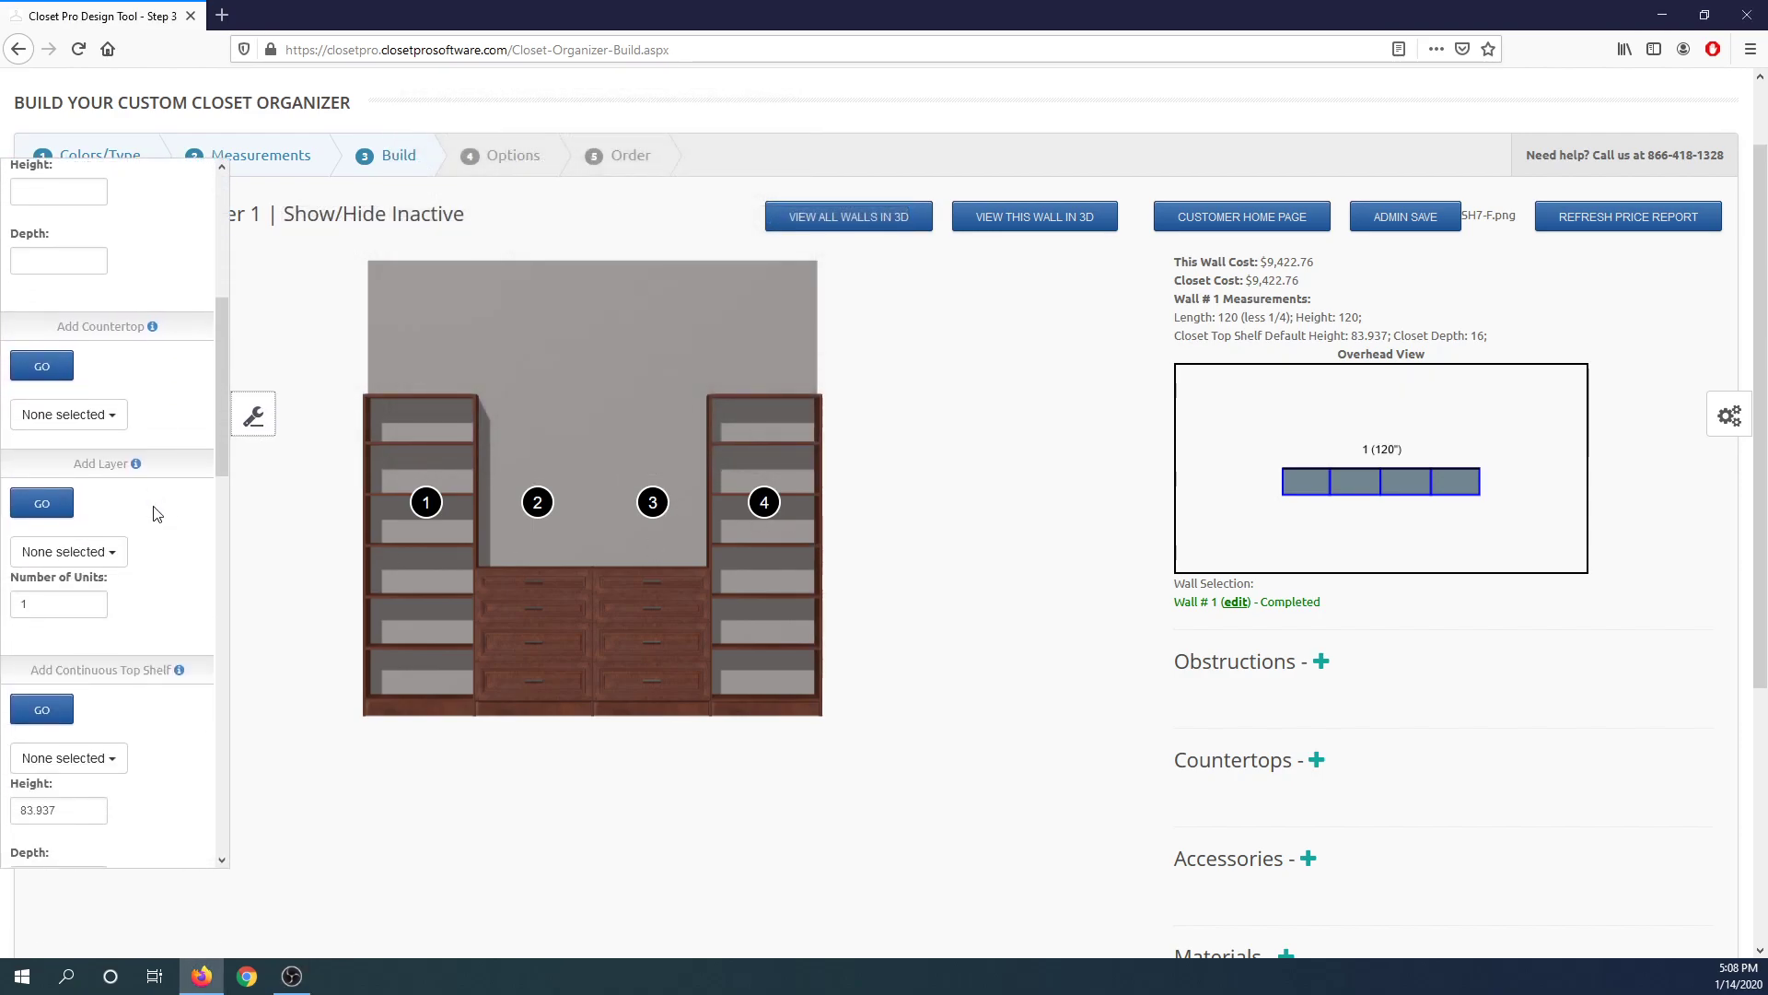
{"action": "scroll", "coordinate": [157, 514], "scroll_direction": "down", "scroll_amount": 3}
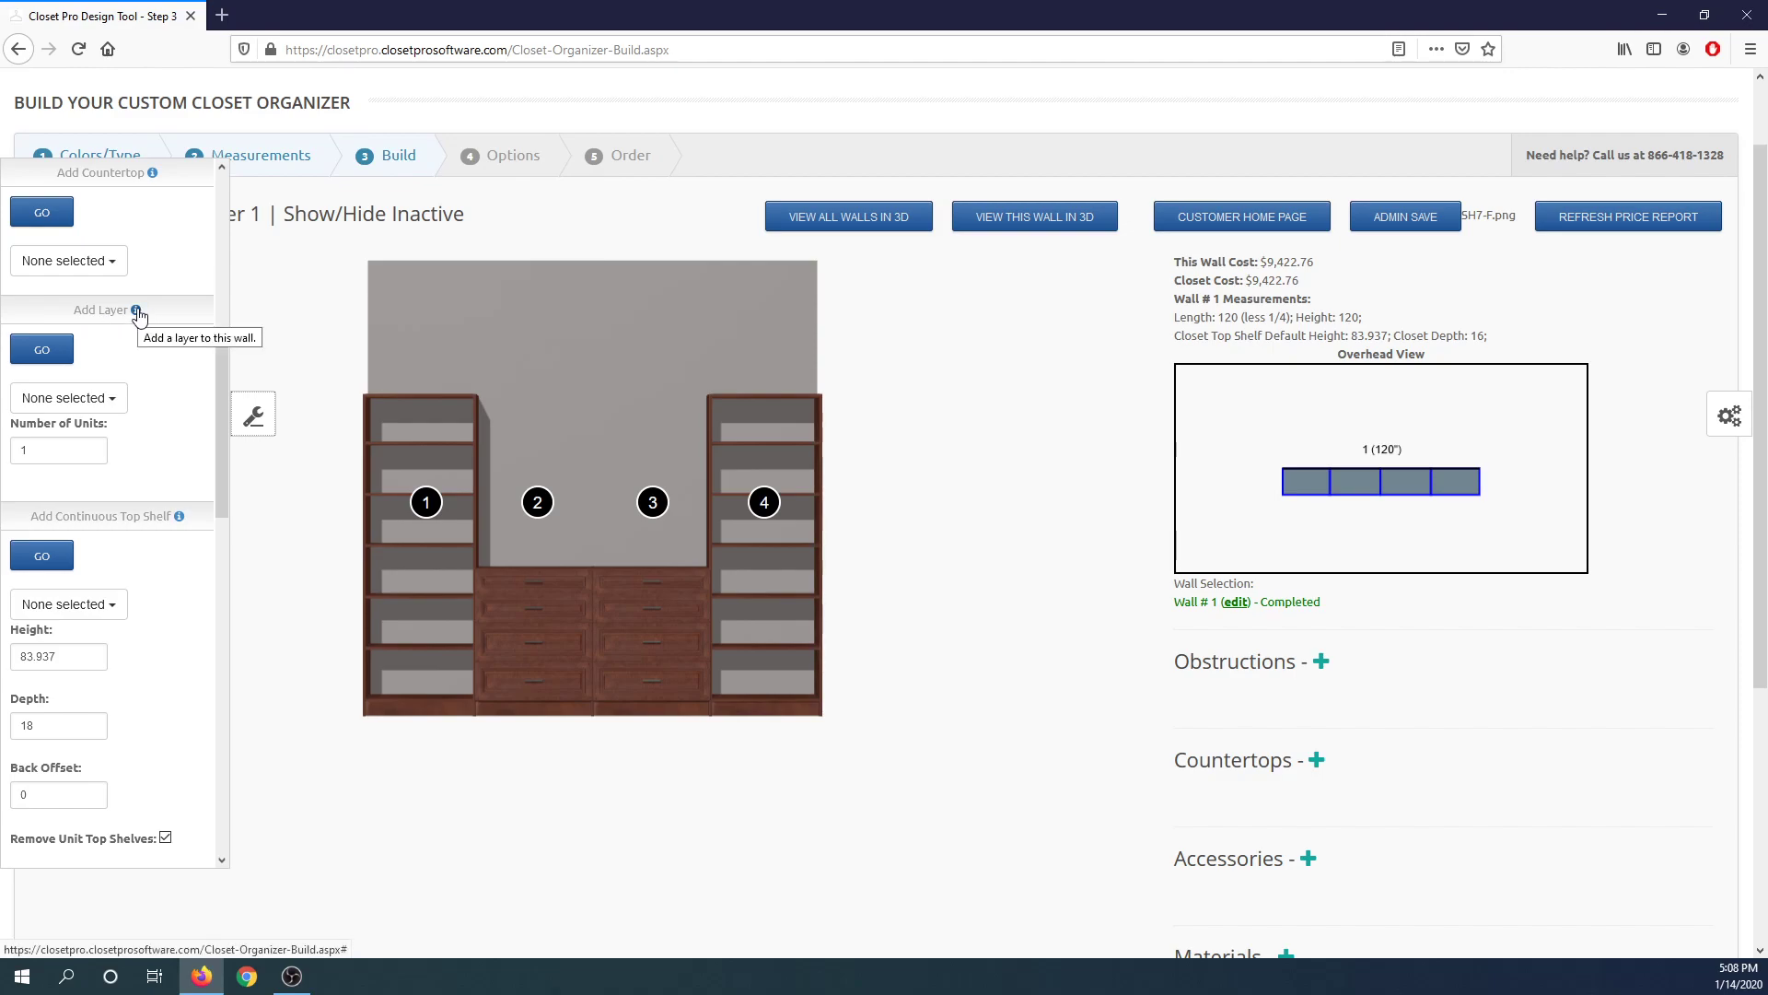
{"action": "left_click", "coordinate": [103, 398]}
{"action": "left_click", "coordinate": [63, 450]}
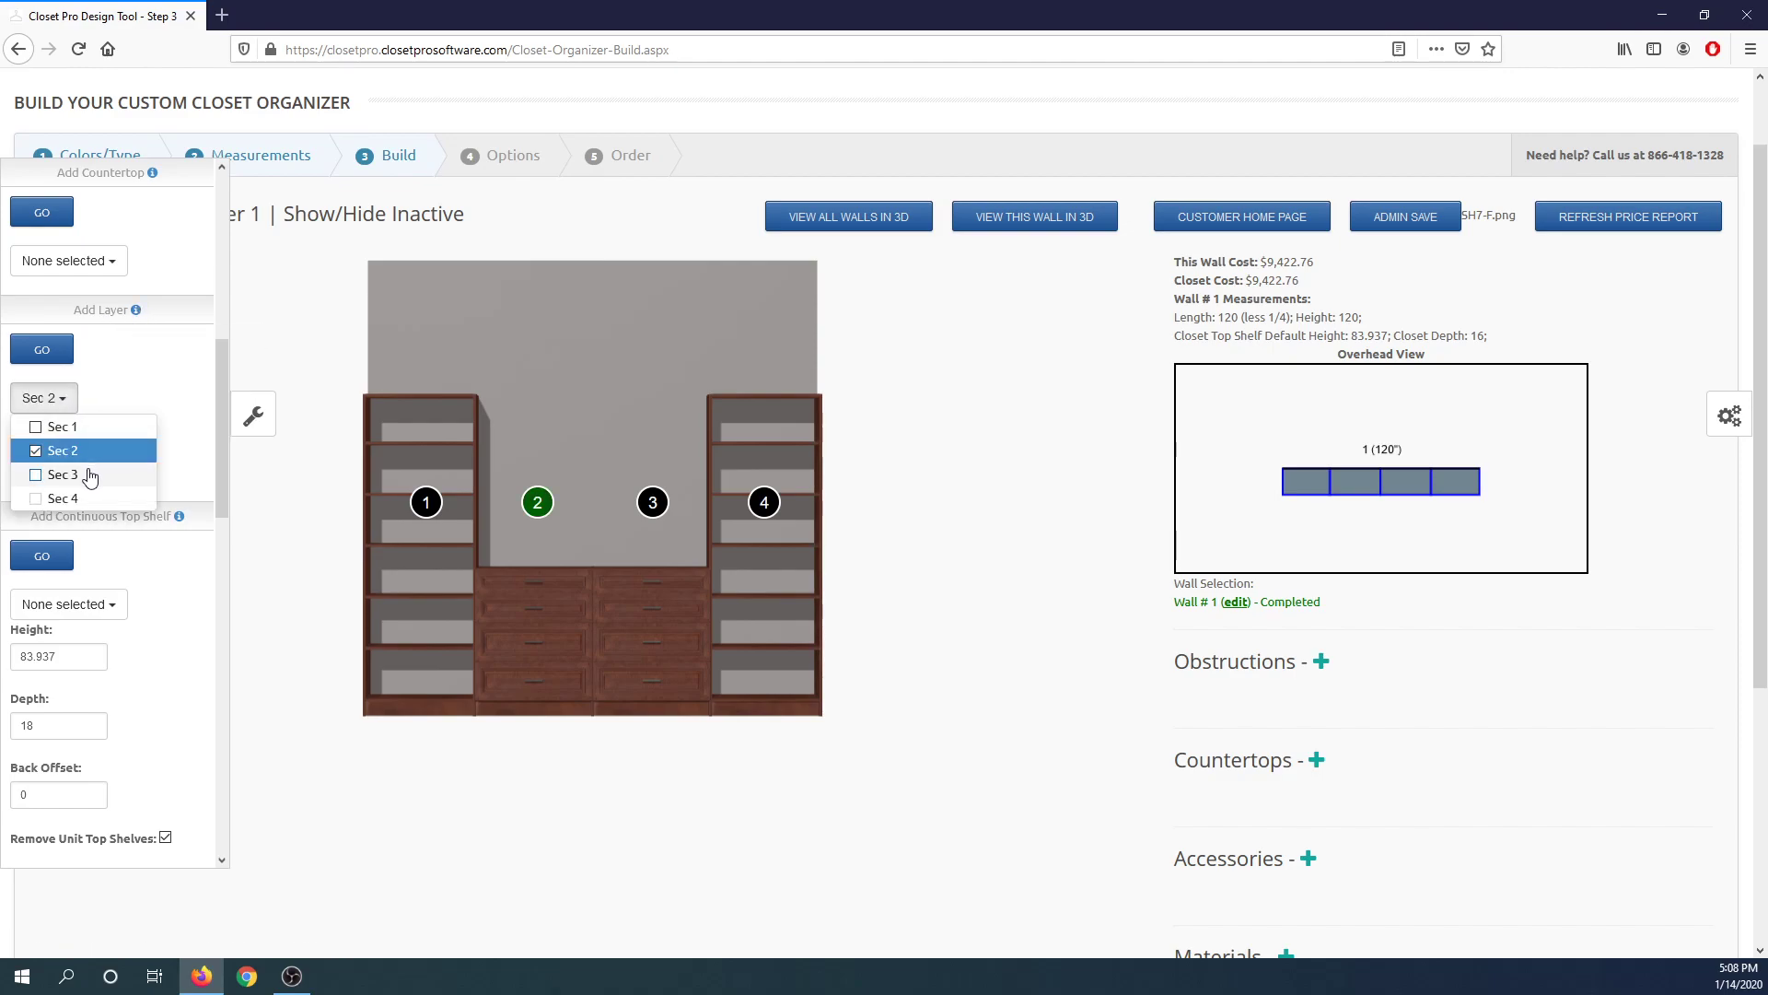
{"action": "left_click", "coordinate": [63, 475]}
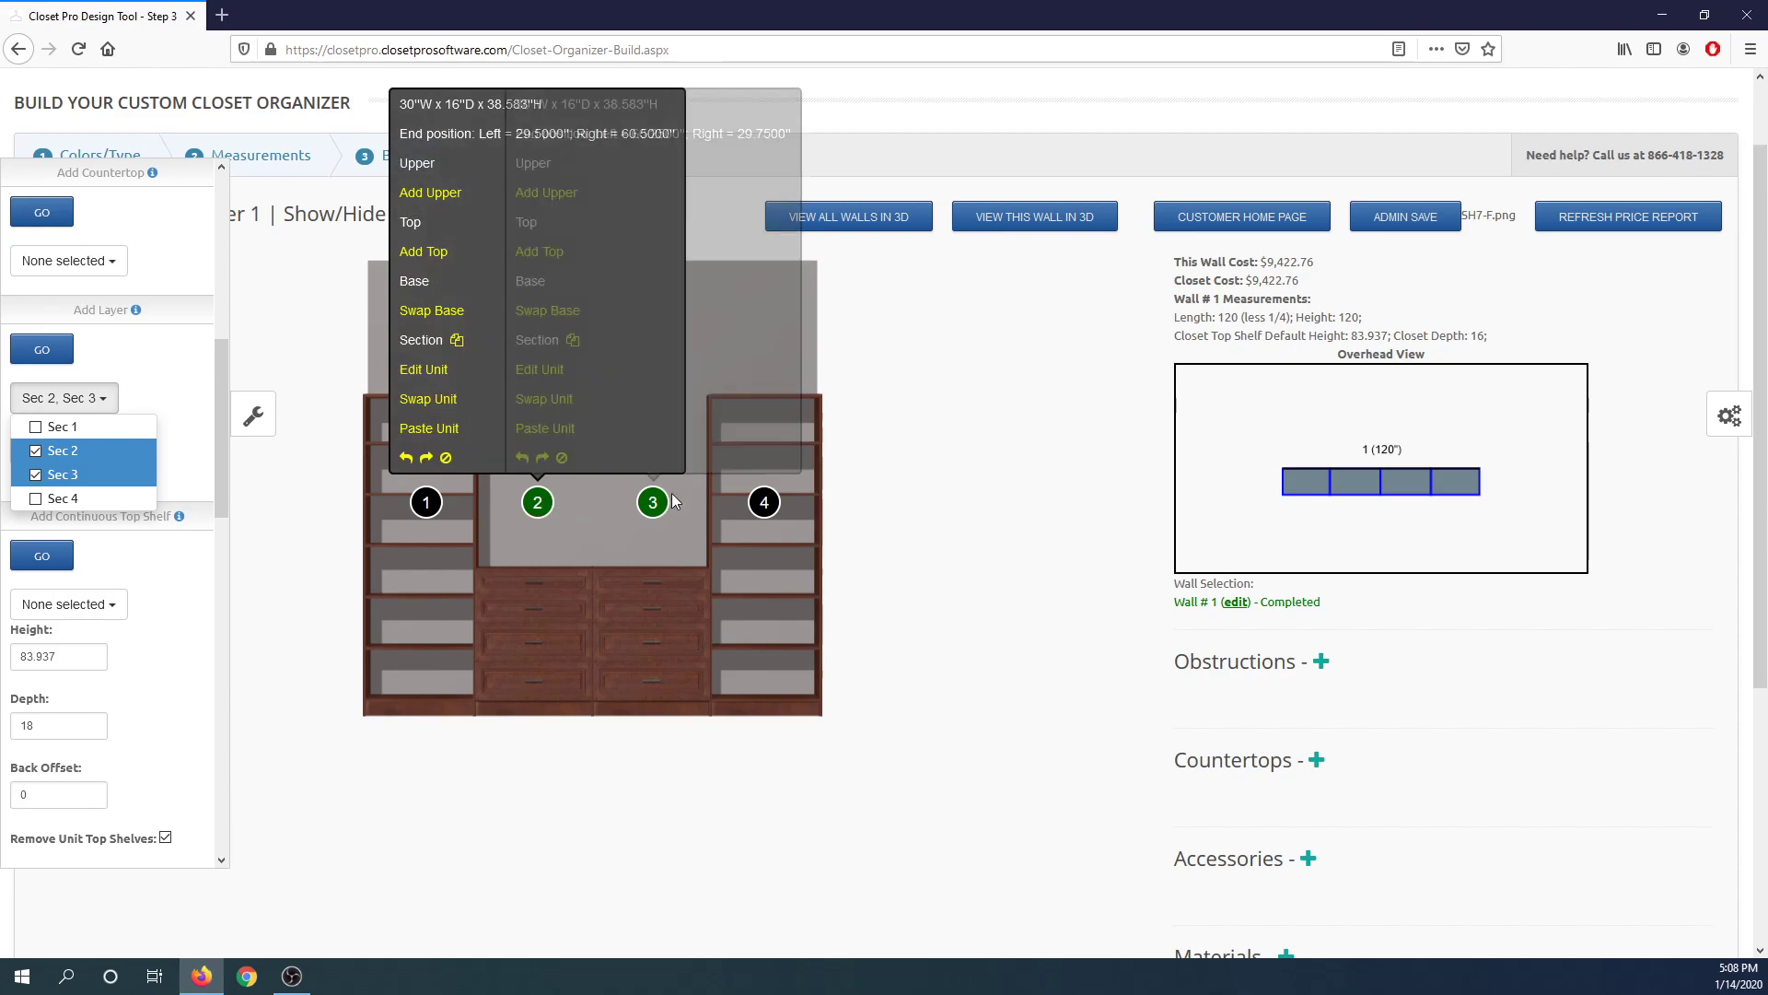
{"action": "mouse_move", "coordinate": [652, 502]}
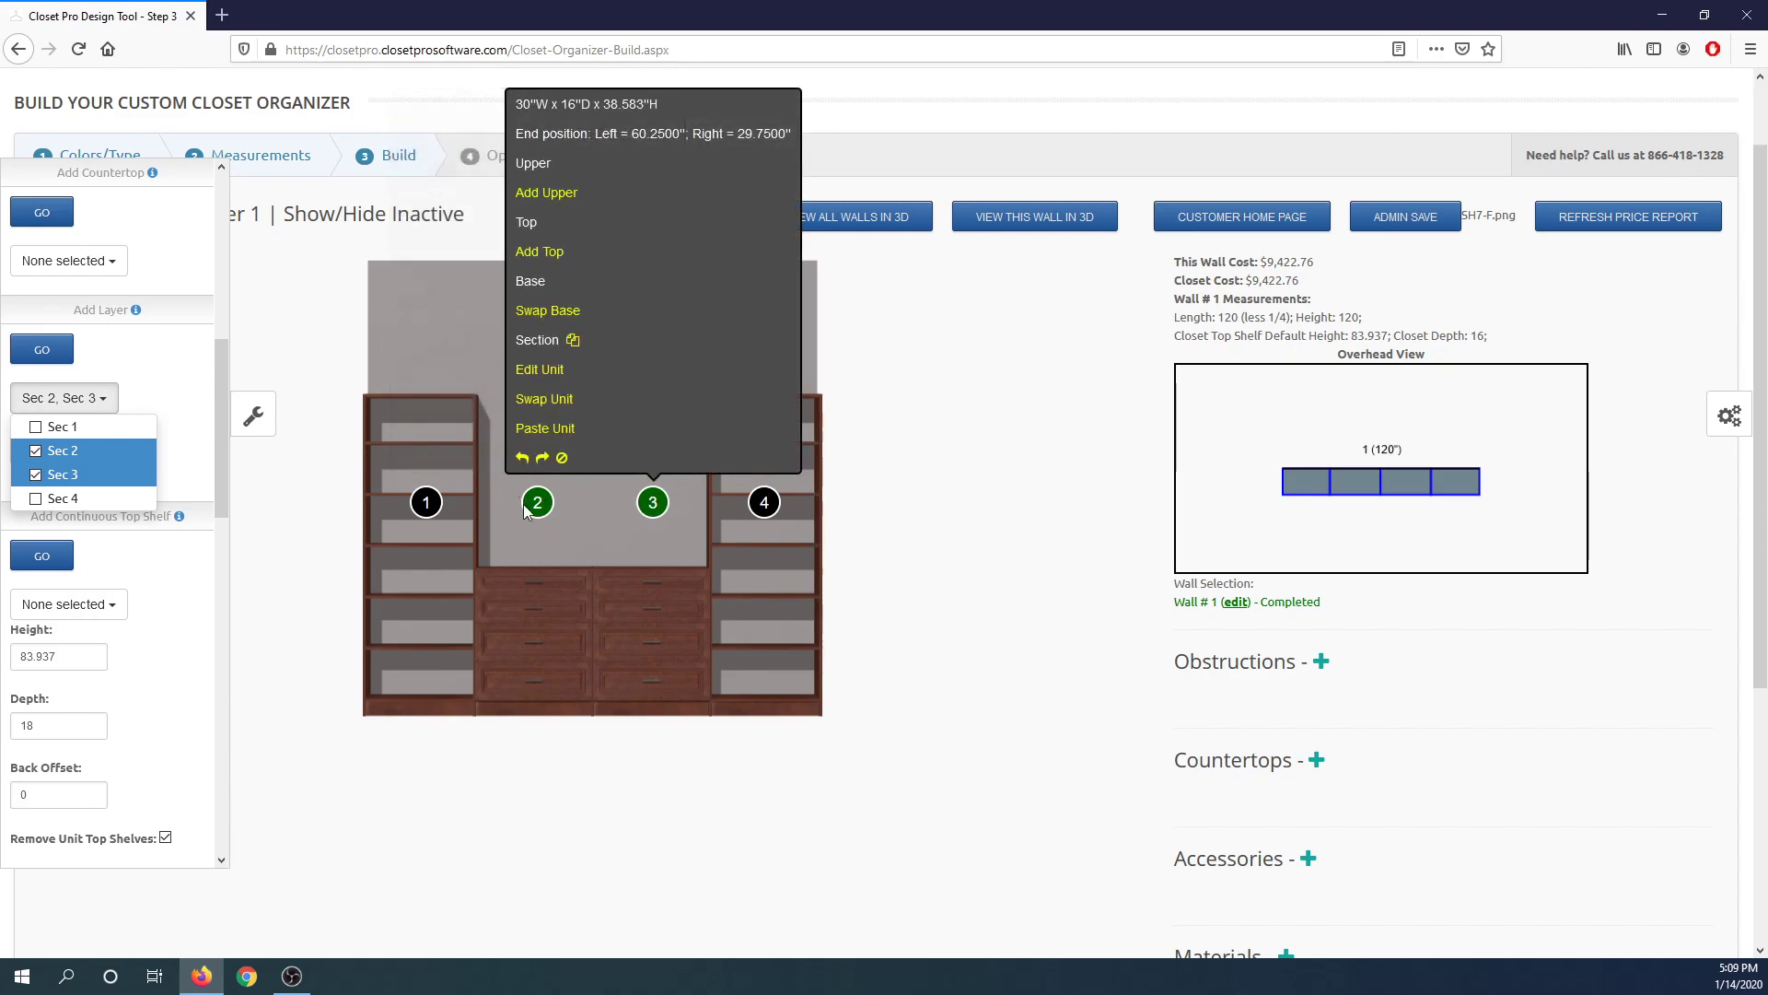
{"action": "left_click", "coordinate": [198, 419]}
{"action": "left_click_drag", "start_coordinate": [76, 450], "coordinate": [14, 446]}
{"action": "left_click", "coordinate": [153, 396]}
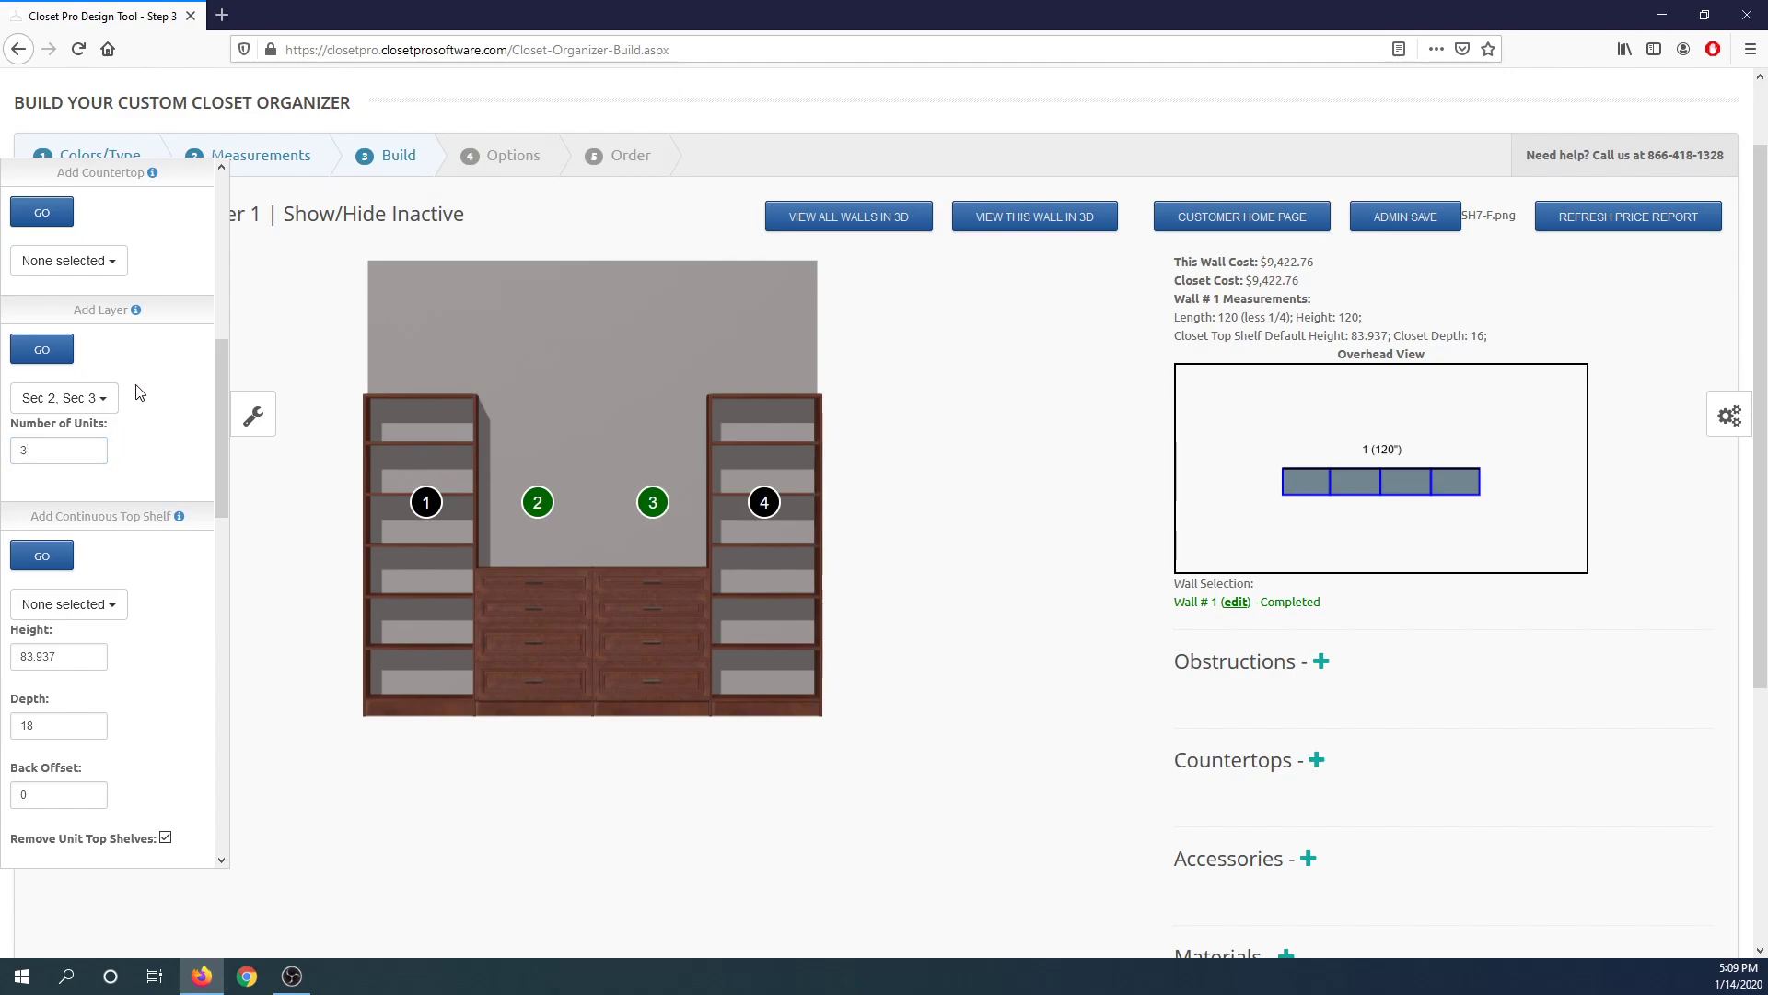
{"action": "left_click", "coordinate": [41, 352]}
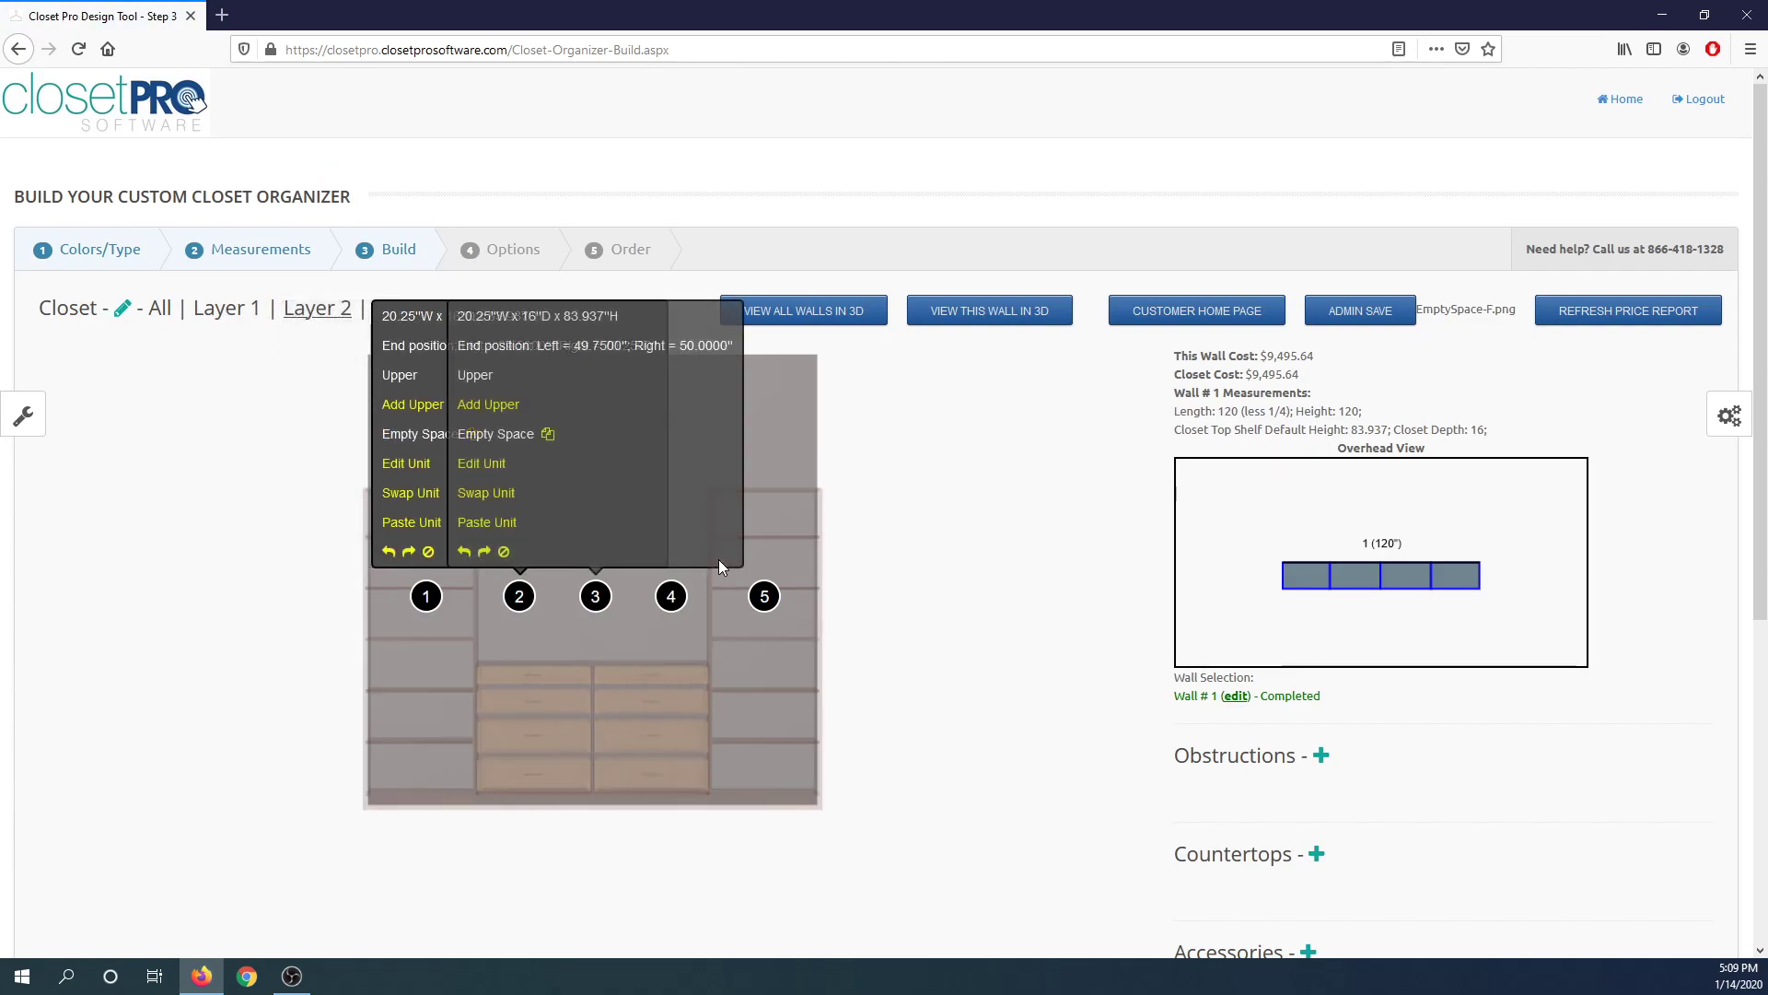
{"action": "scroll", "coordinate": [814, 577], "scroll_direction": "down", "scroll_amount": 5}
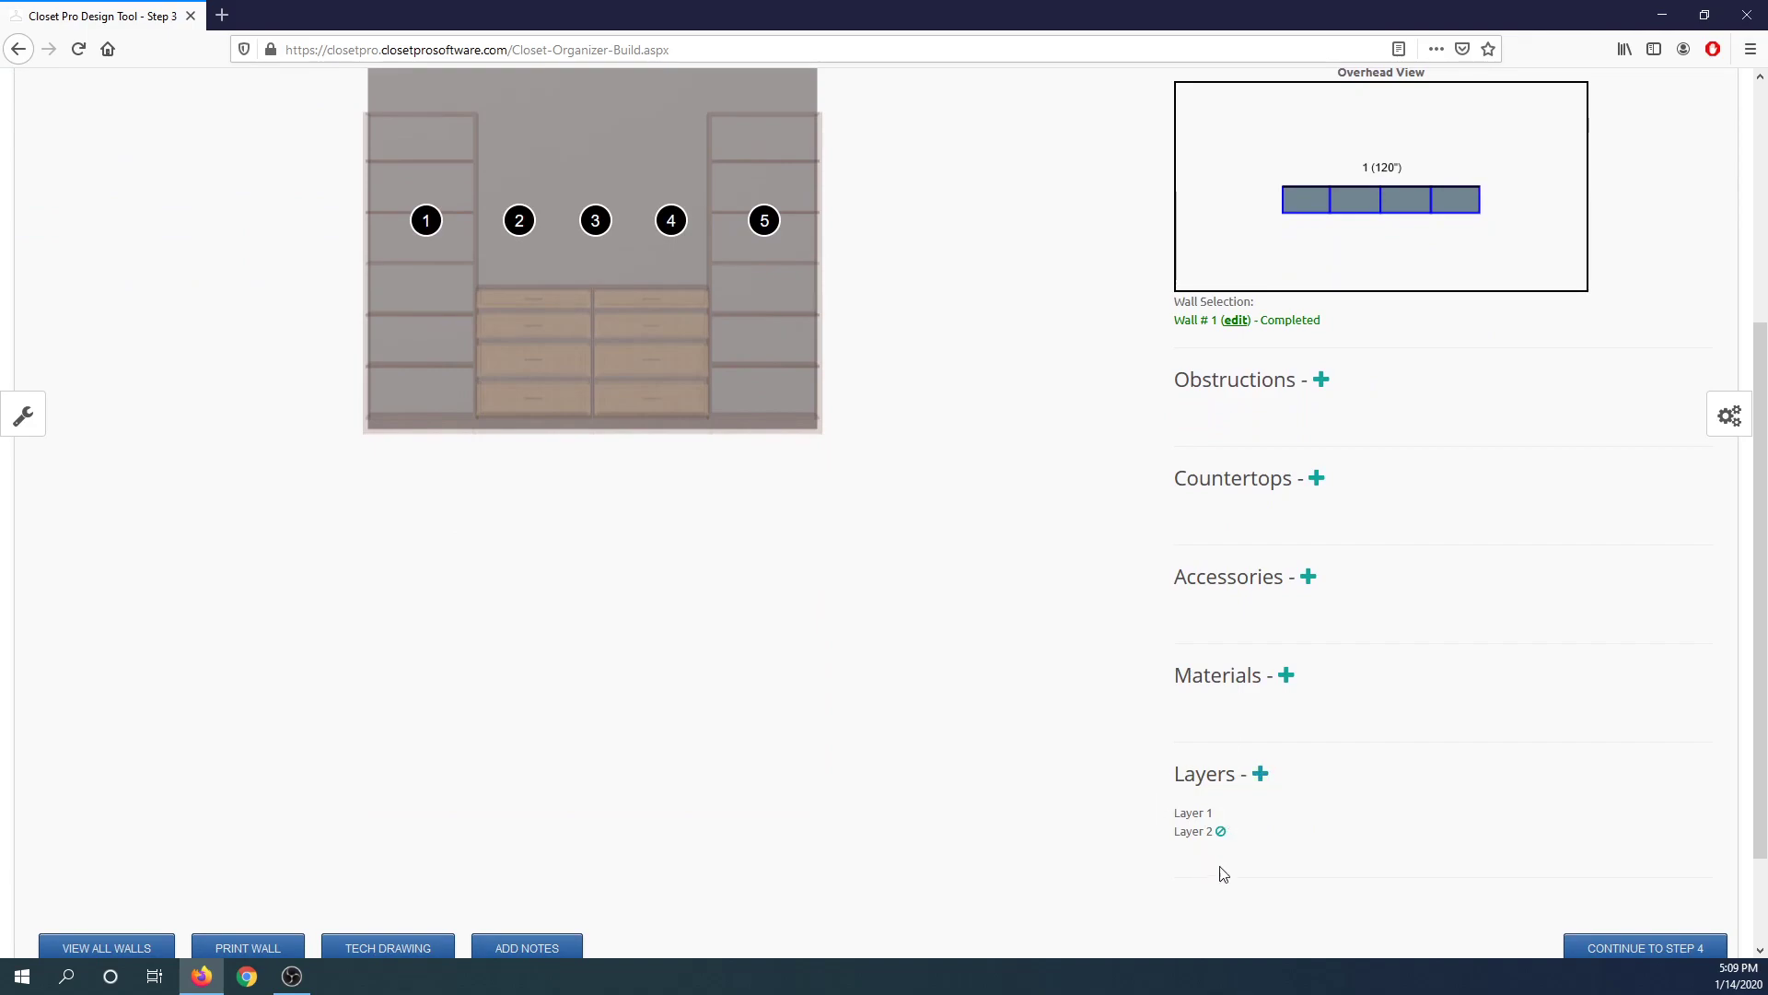
{"action": "left_click", "coordinate": [1261, 776]}
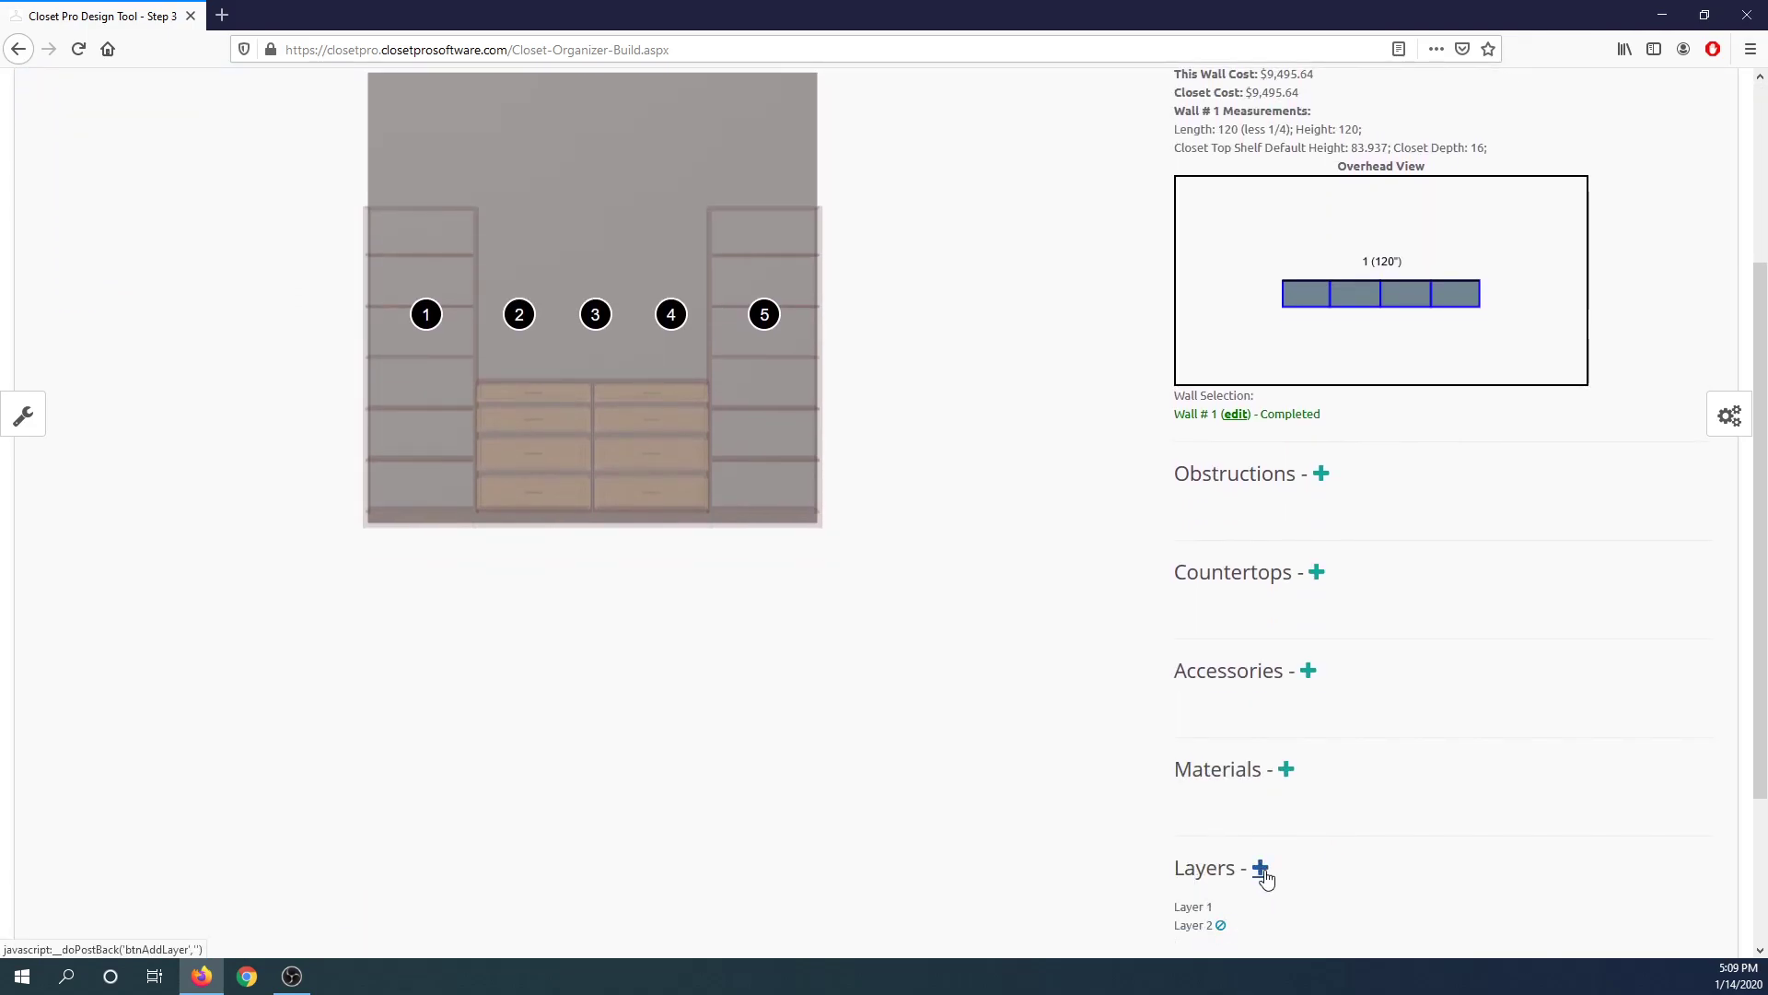
{"action": "scroll", "coordinate": [921, 682], "scroll_direction": "up", "scroll_amount": 3}
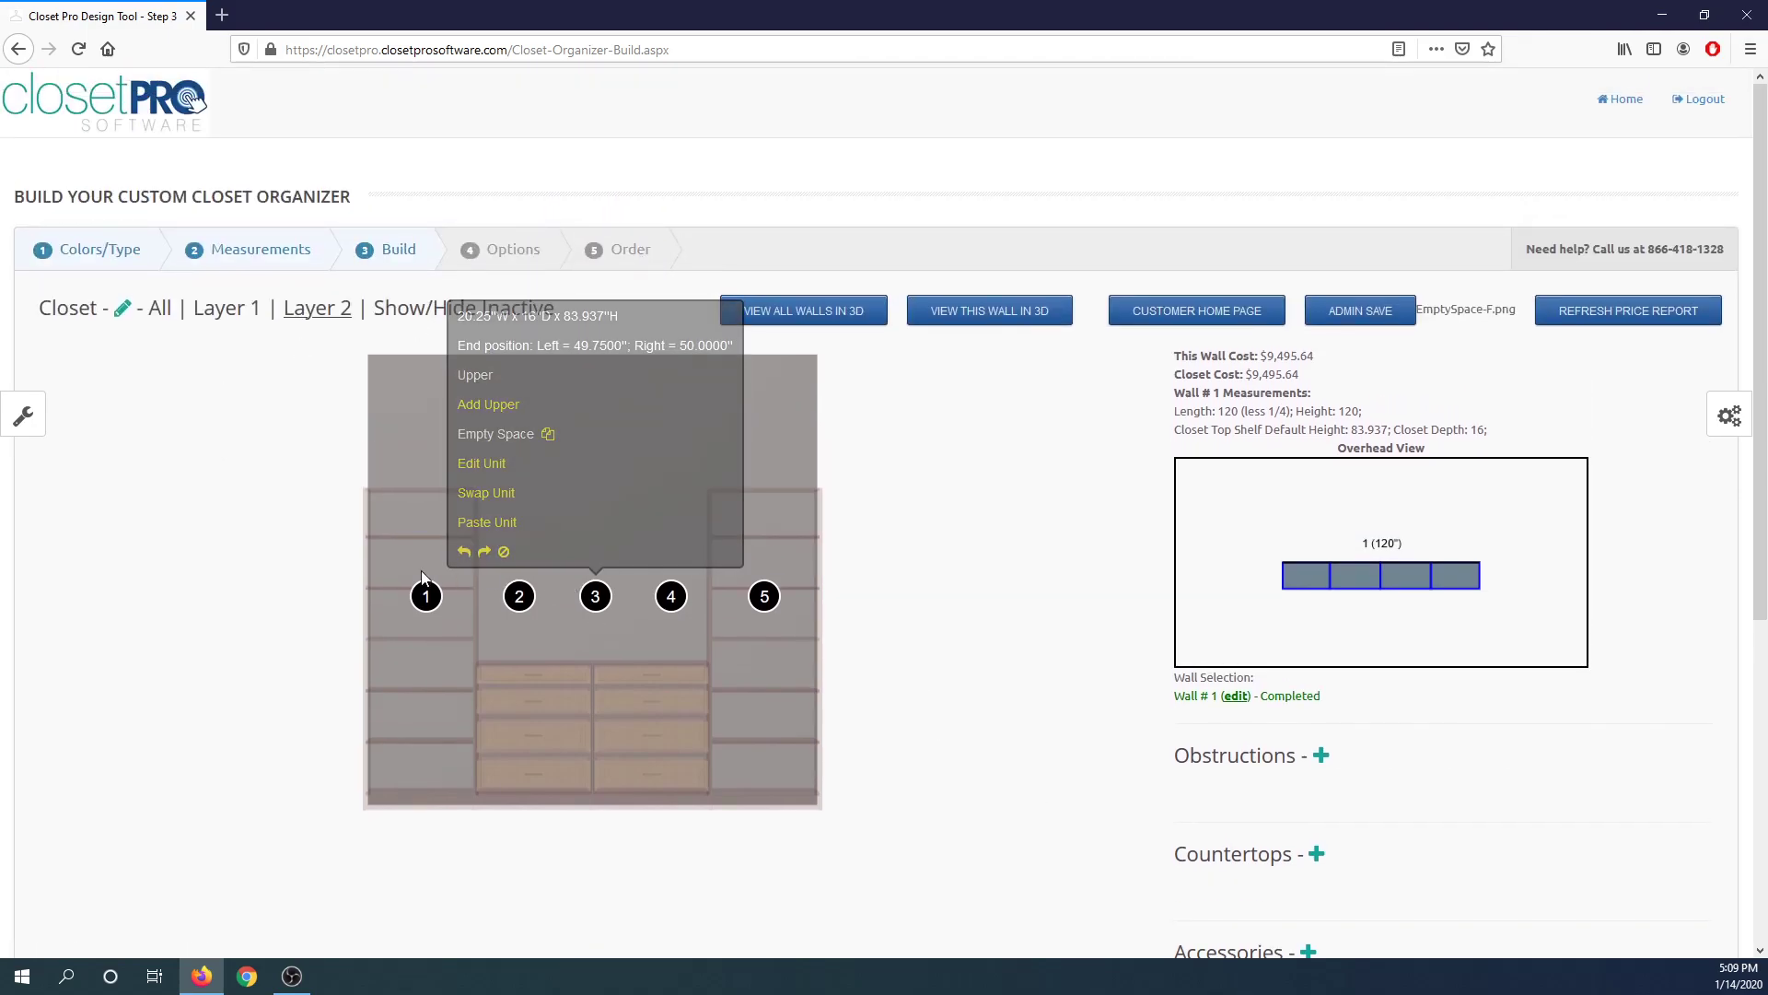
Swap Layer 2's unit 2 for a Shelving (3) top unit.
{"action": "mouse_move", "coordinate": [422, 551]}
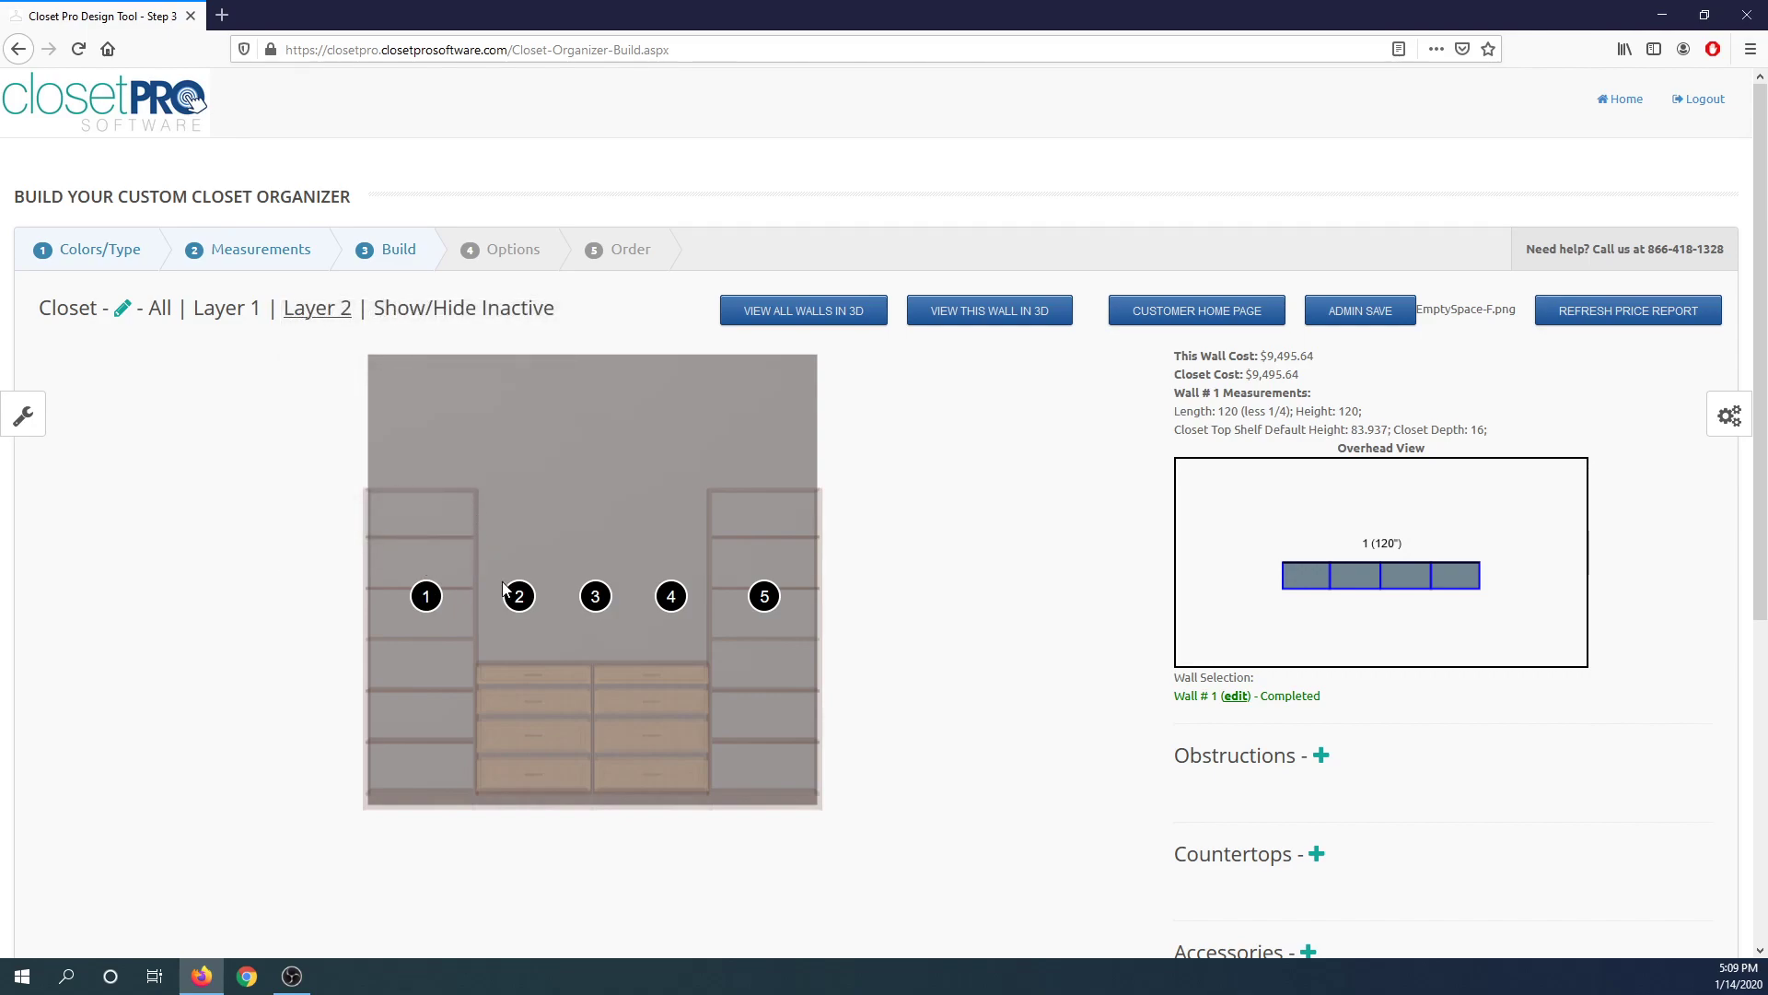
{"action": "mouse_move", "coordinate": [517, 597]}
{"action": "mouse_move", "coordinate": [686, 599]}
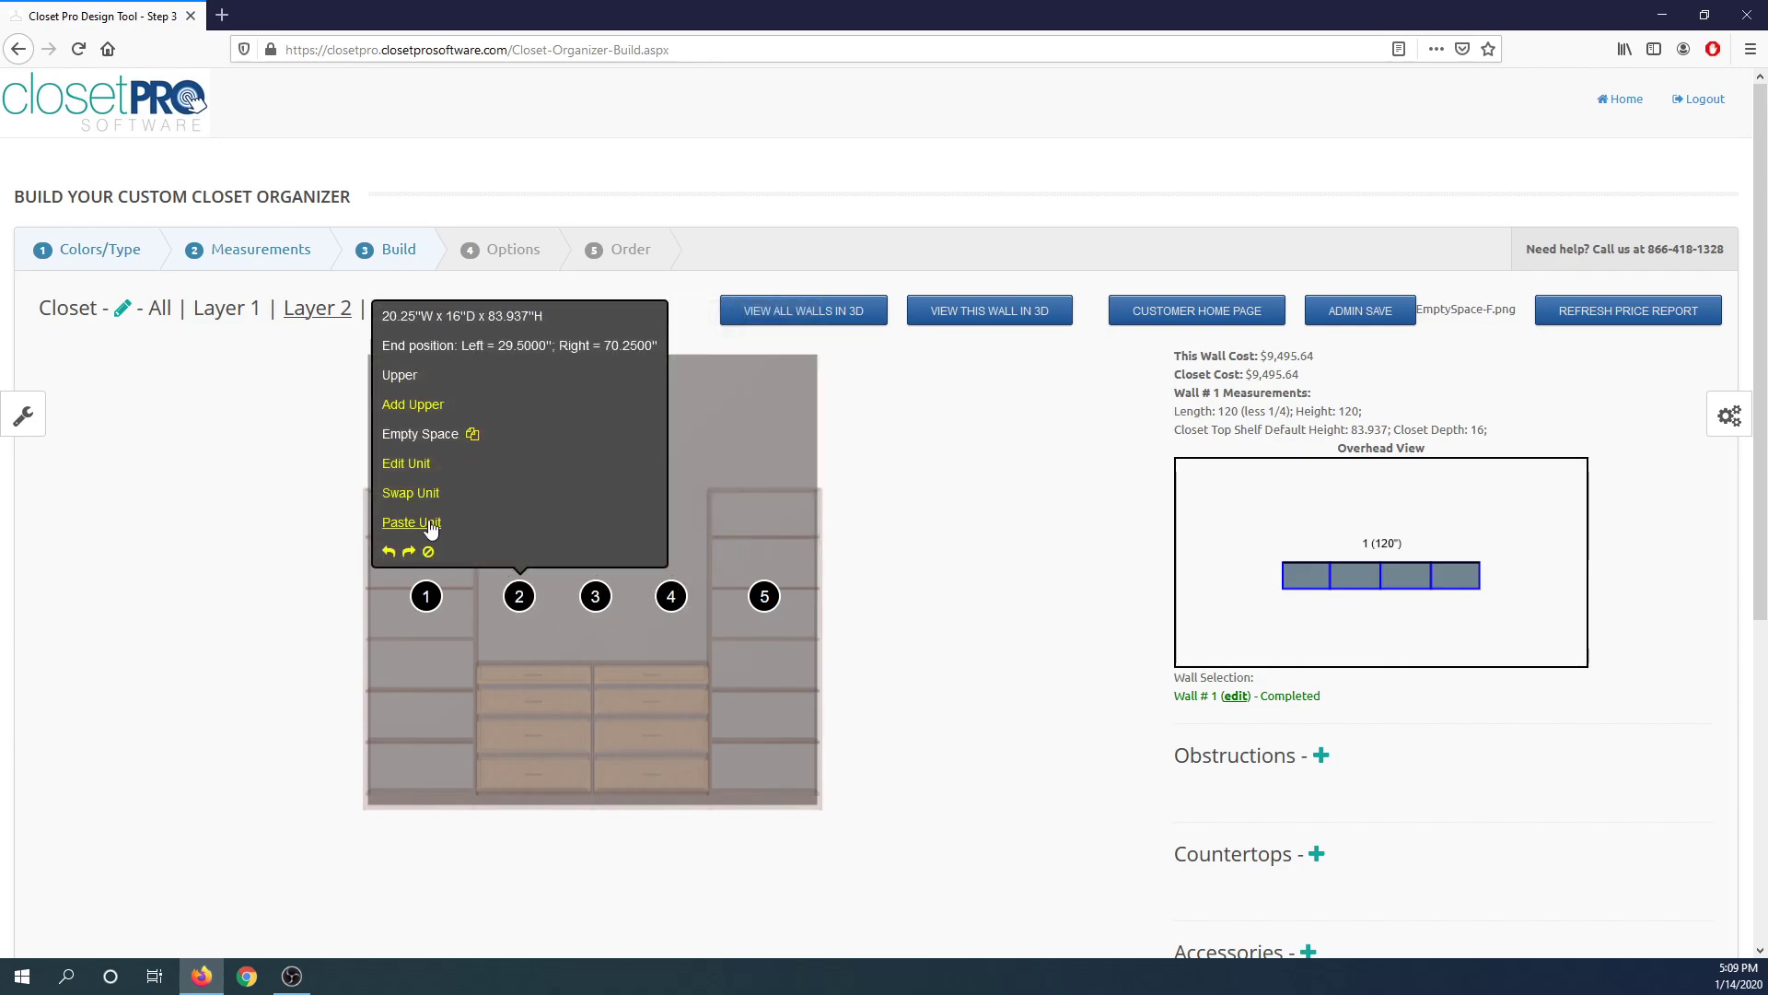
{"action": "left_click", "coordinate": [414, 494]}
{"action": "left_click", "coordinate": [1029, 202]}
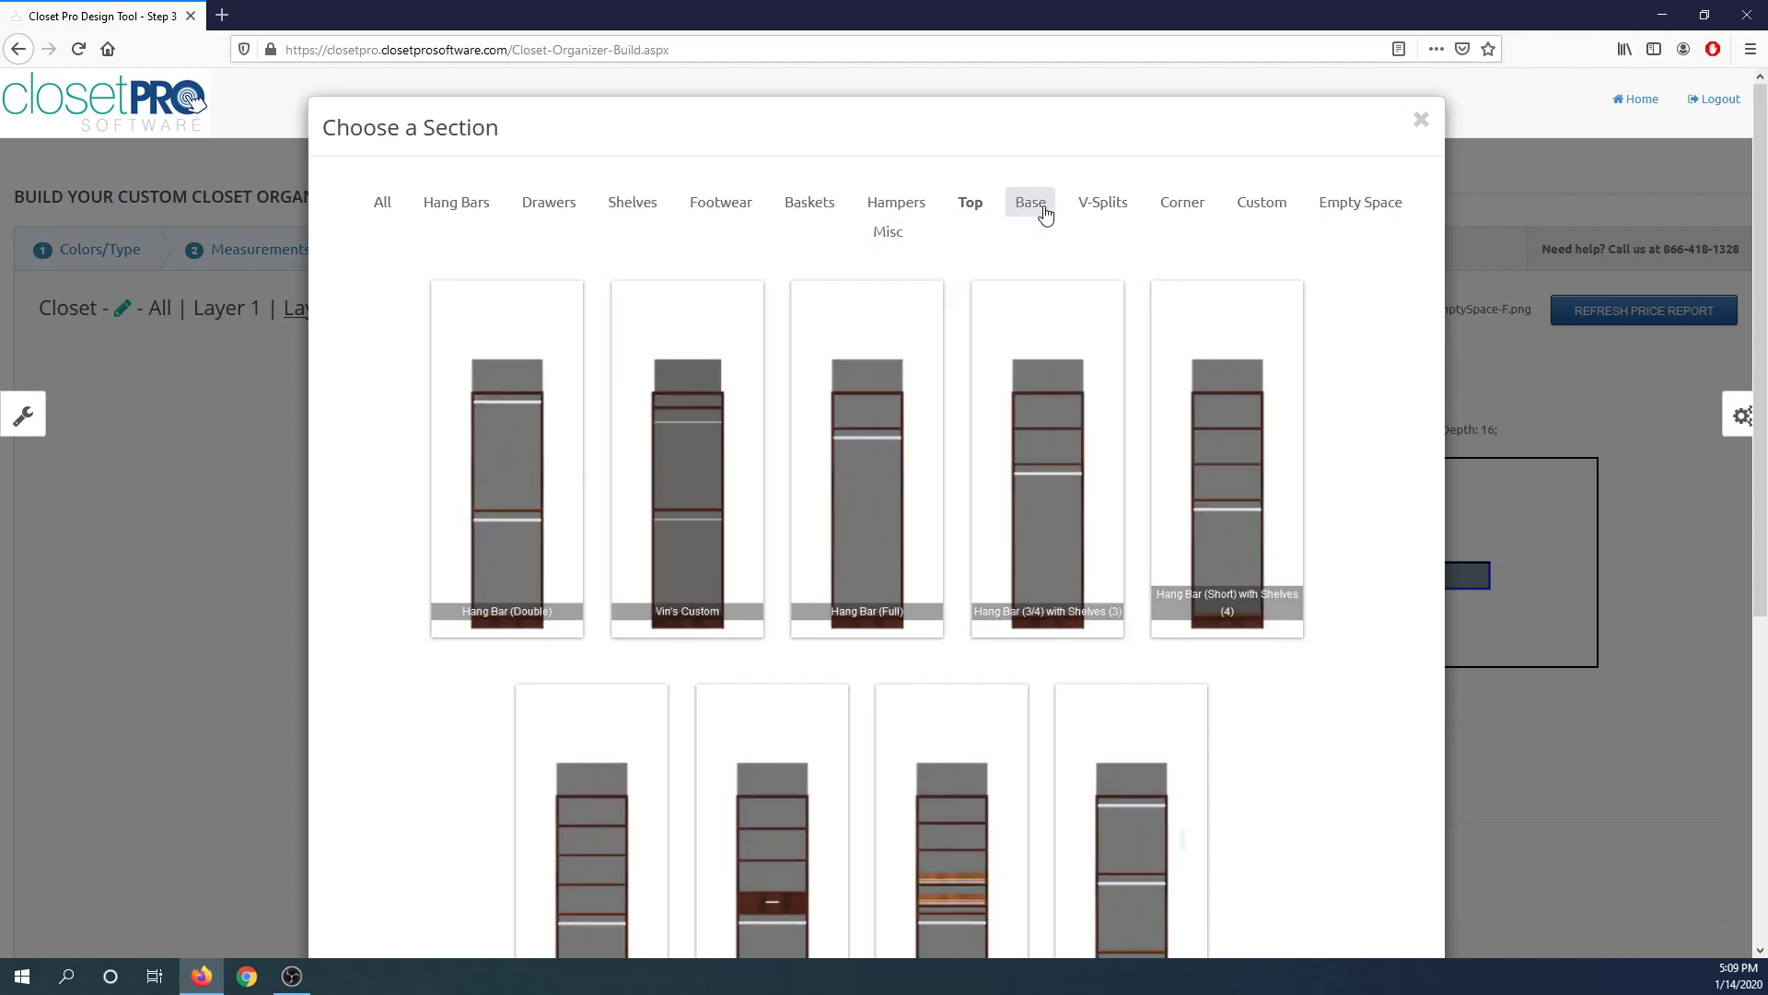
{"action": "left_click", "coordinate": [881, 461]}
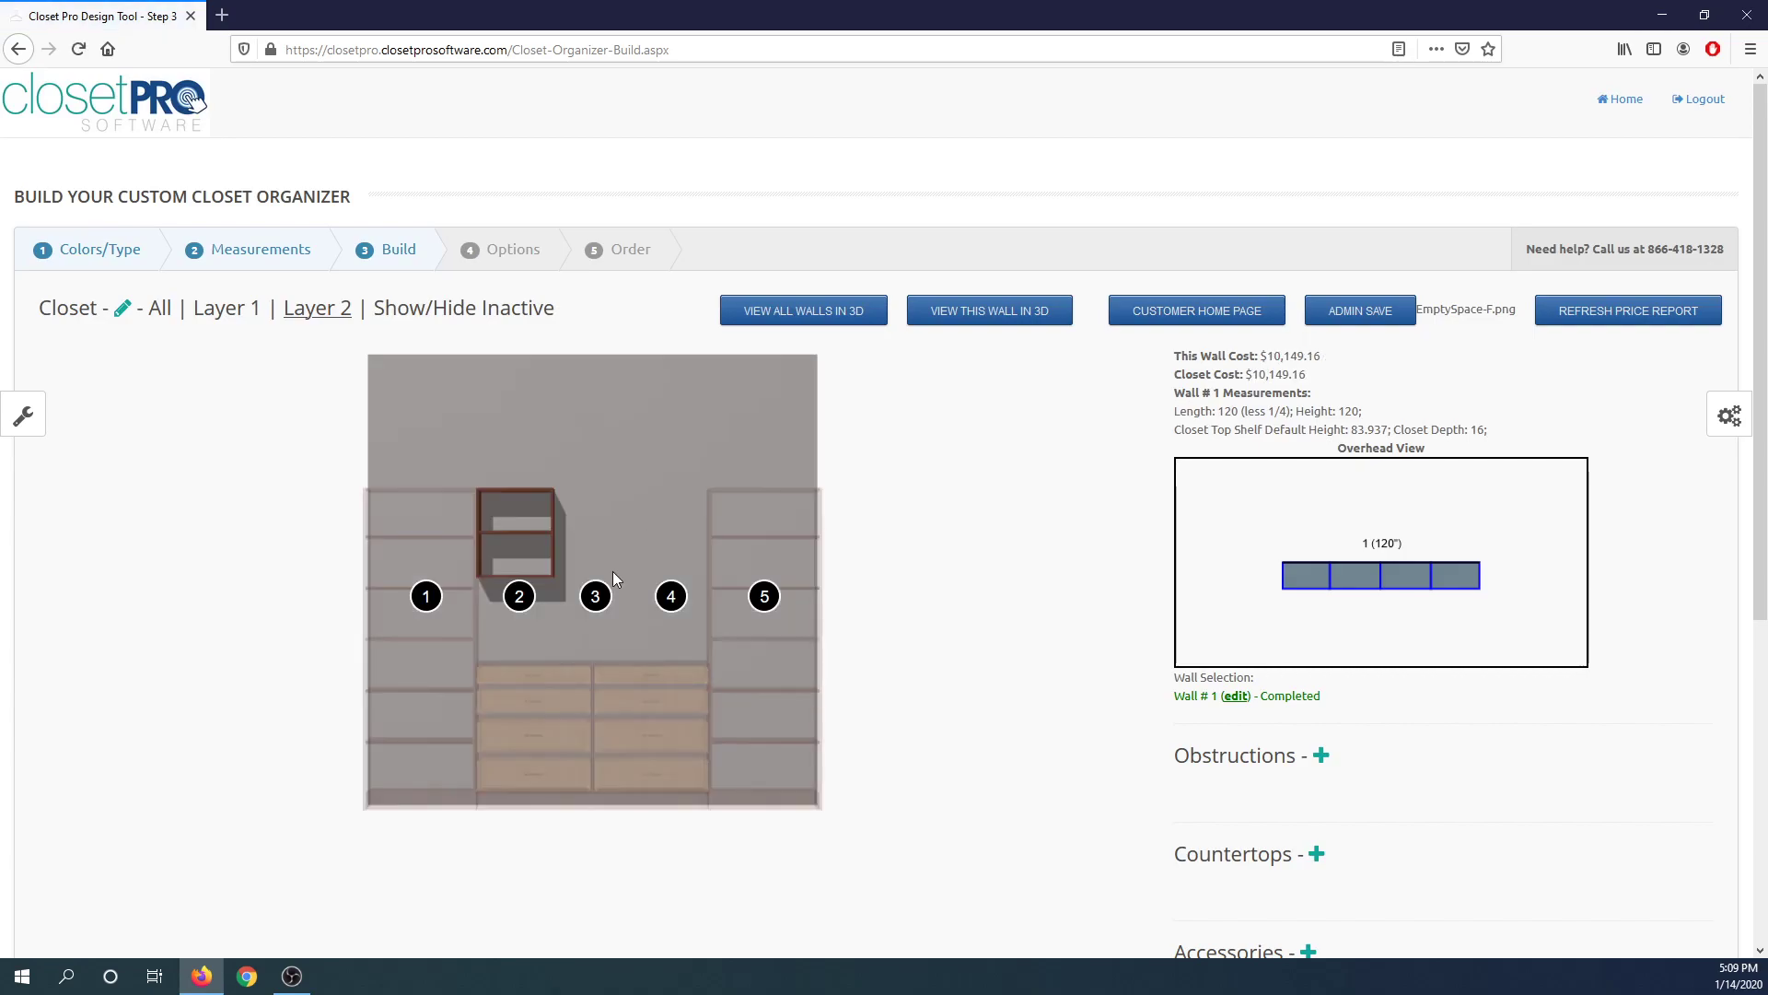
Swap Layer 2's unit 3 for a Shelving (3) top unit.
{"action": "left_click", "coordinate": [595, 596]}
{"action": "left_click", "coordinate": [499, 497]}
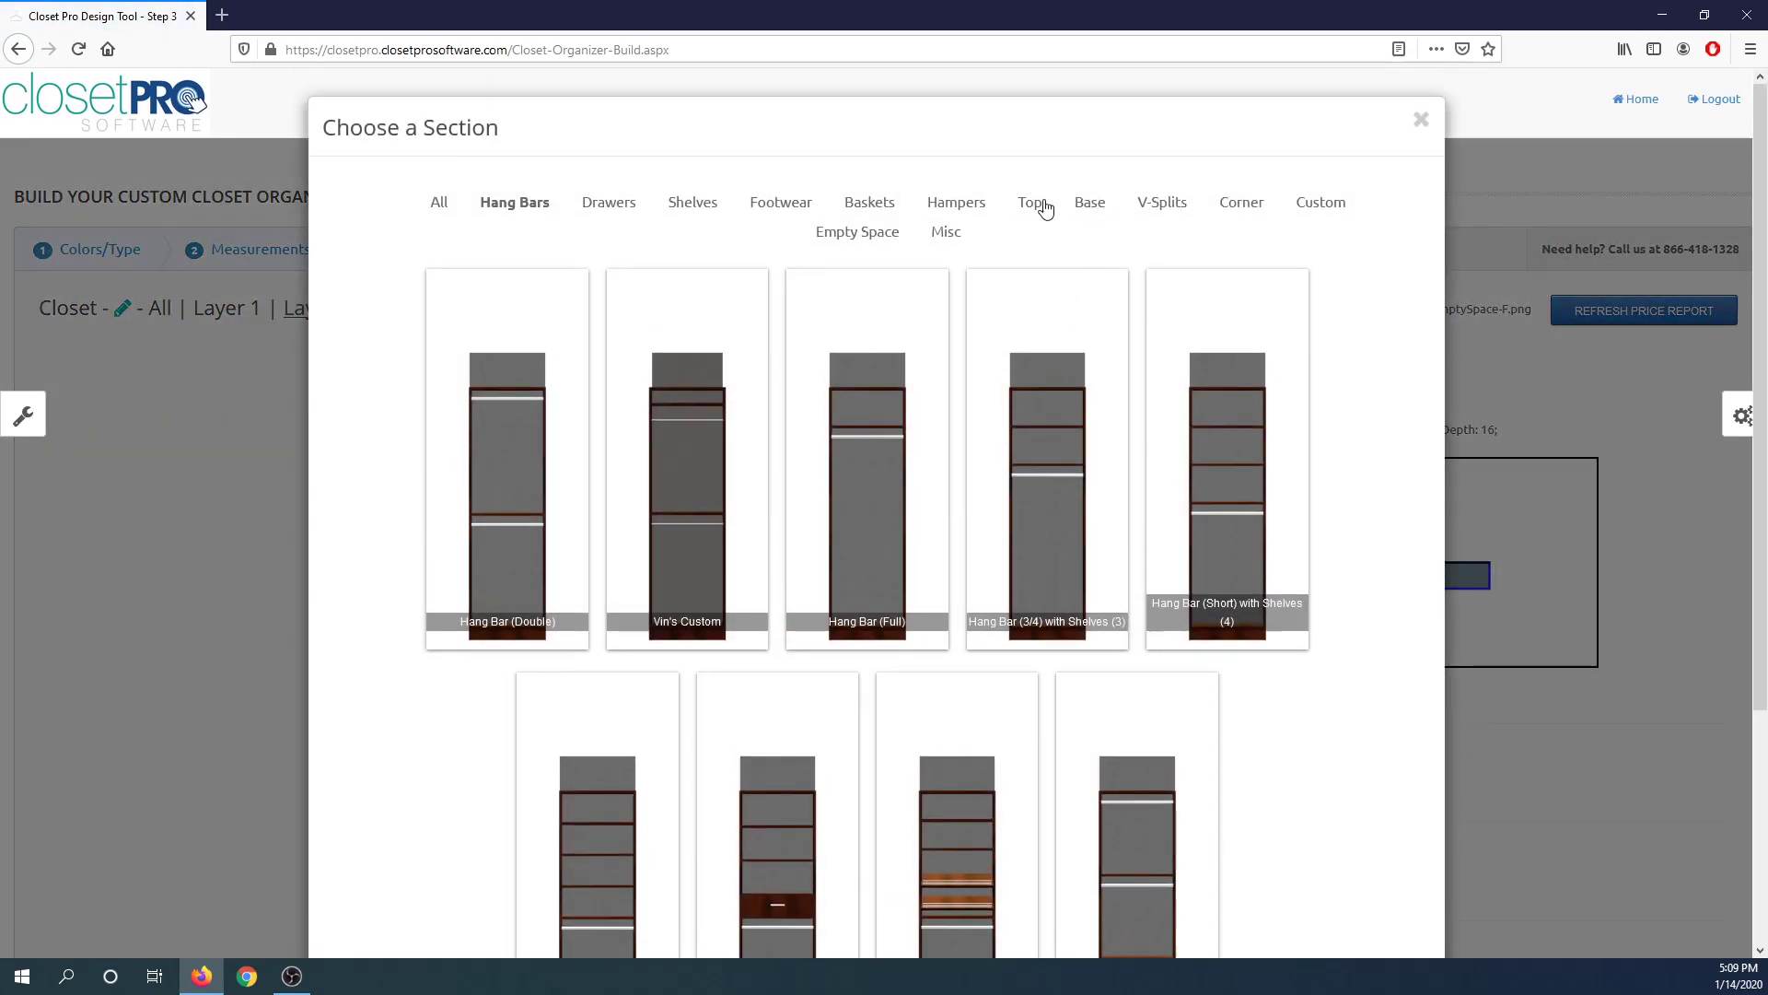
{"action": "left_click", "coordinate": [1039, 201]}
{"action": "left_click", "coordinate": [890, 445]}
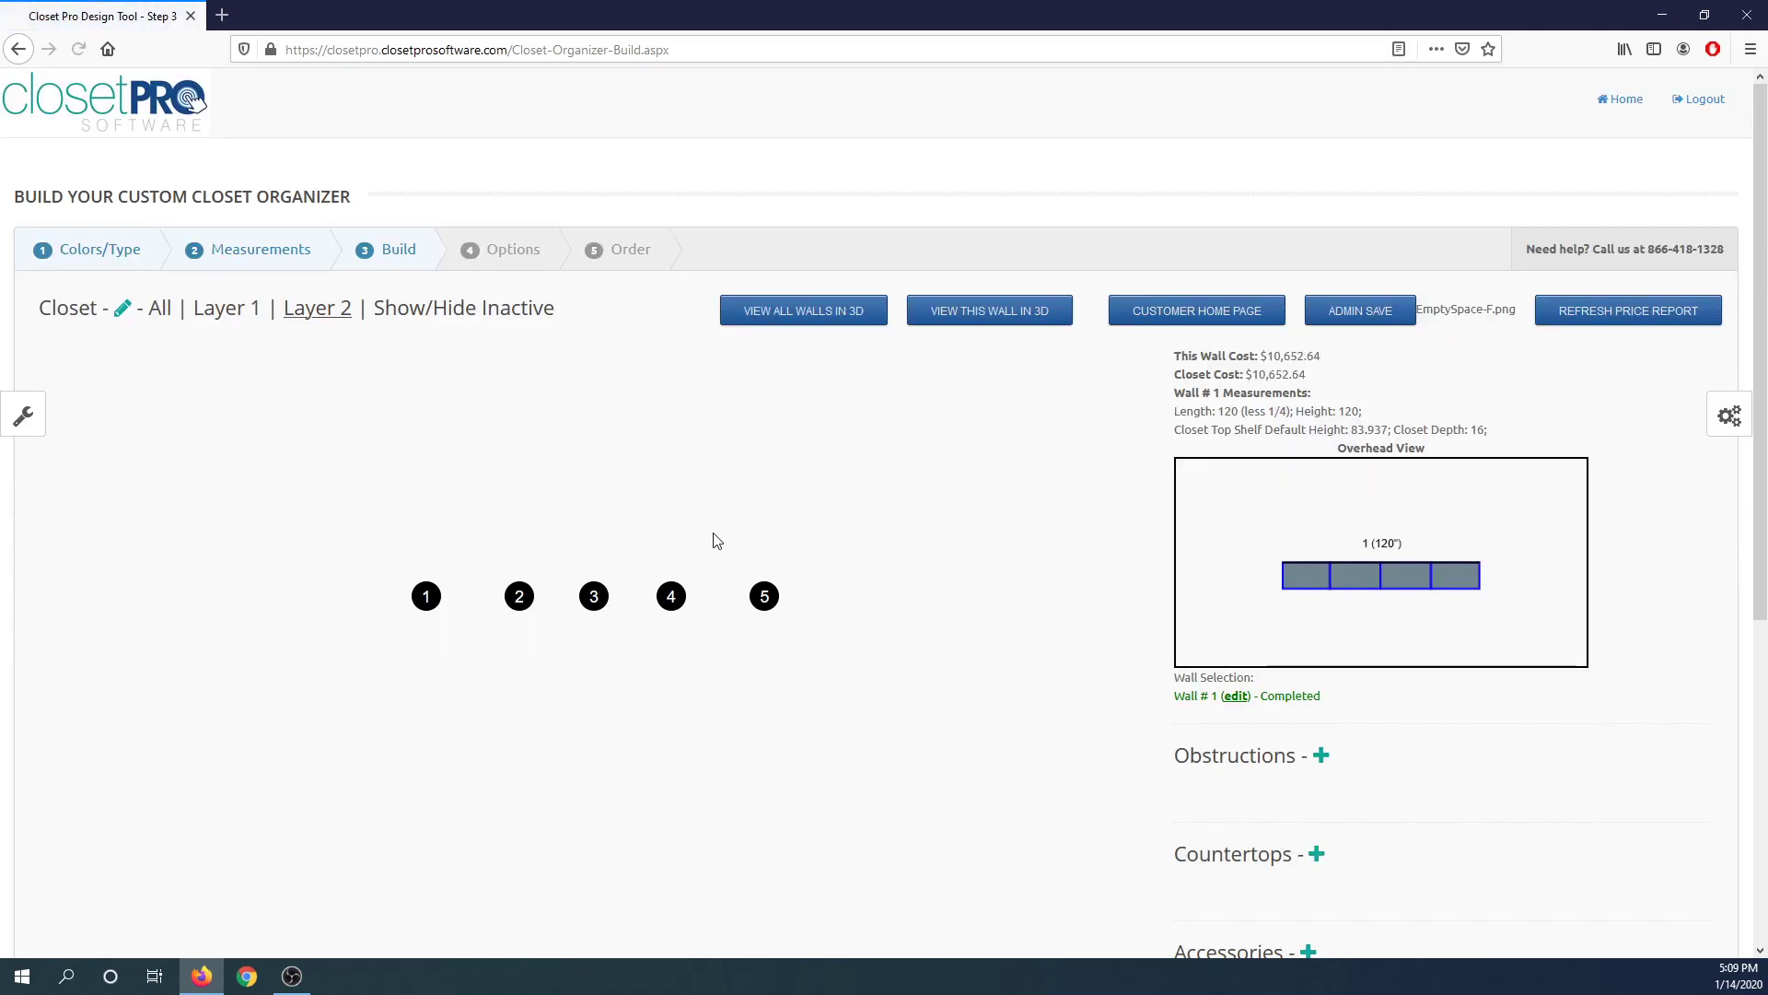
Swap Layer 2's unit 4 for a Shelving (3) top unit.
{"action": "left_click", "coordinate": [594, 595]}
{"action": "left_click", "coordinate": [512, 435]}
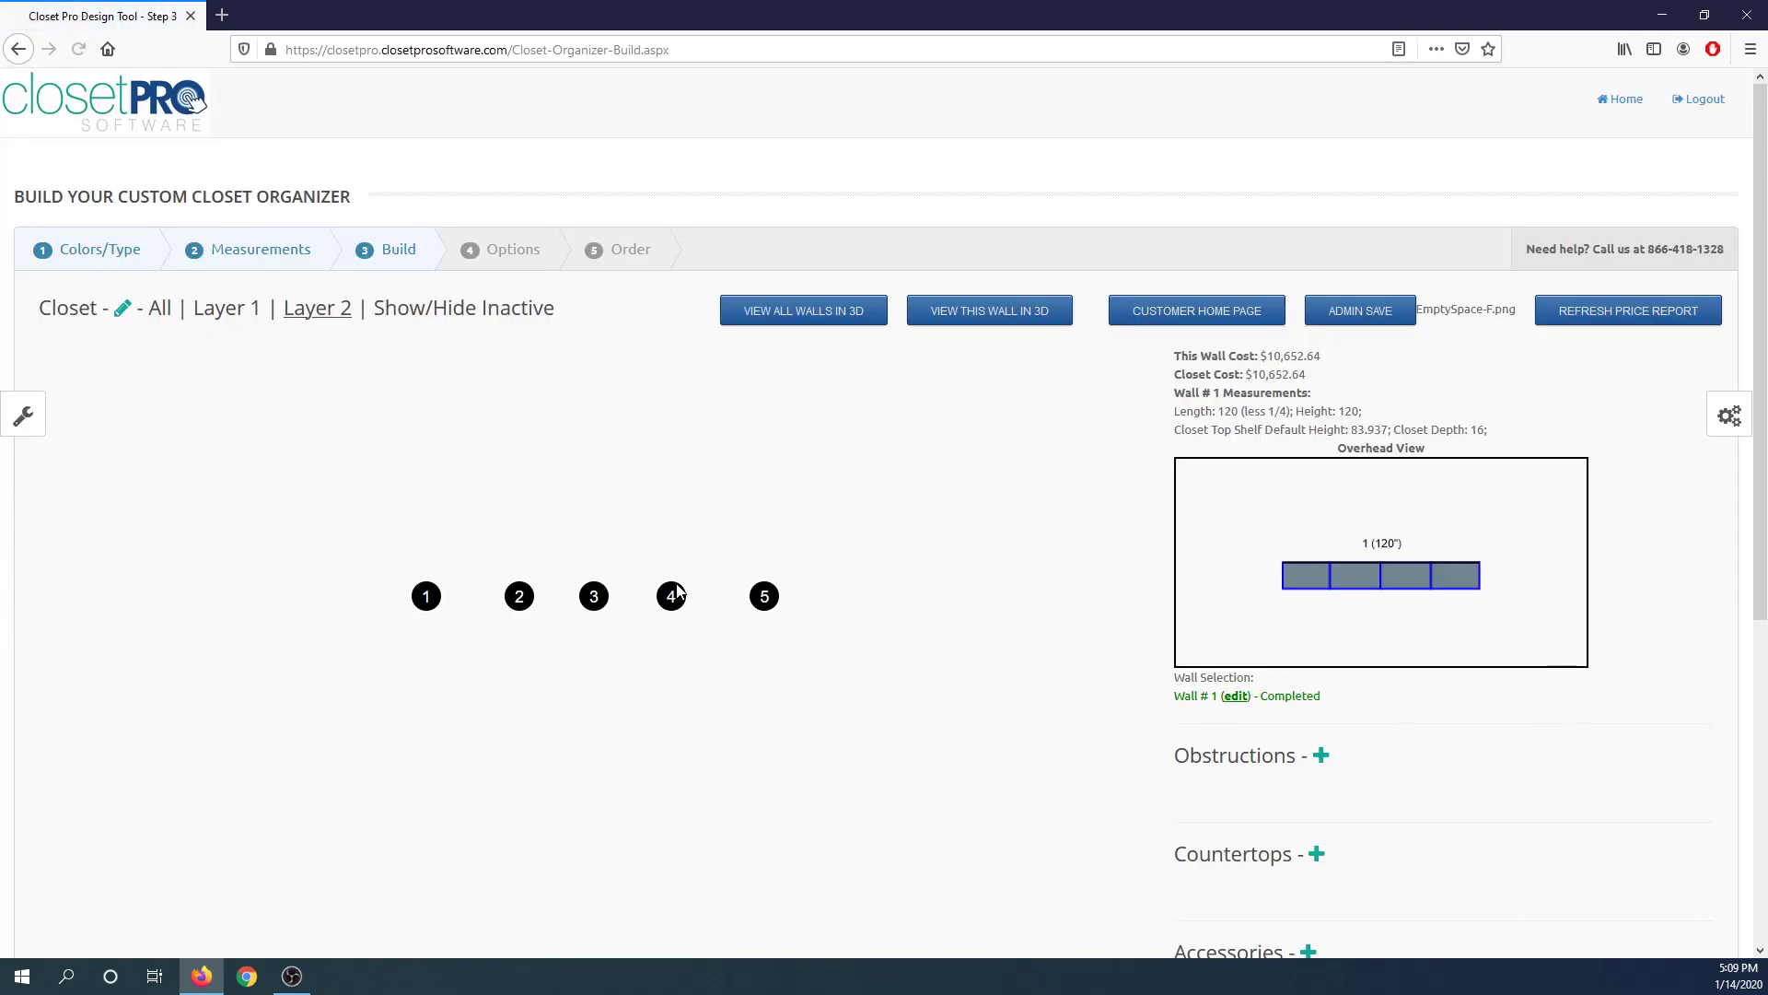
{"action": "left_click", "coordinate": [671, 596]}
{"action": "left_click", "coordinate": [731, 523]}
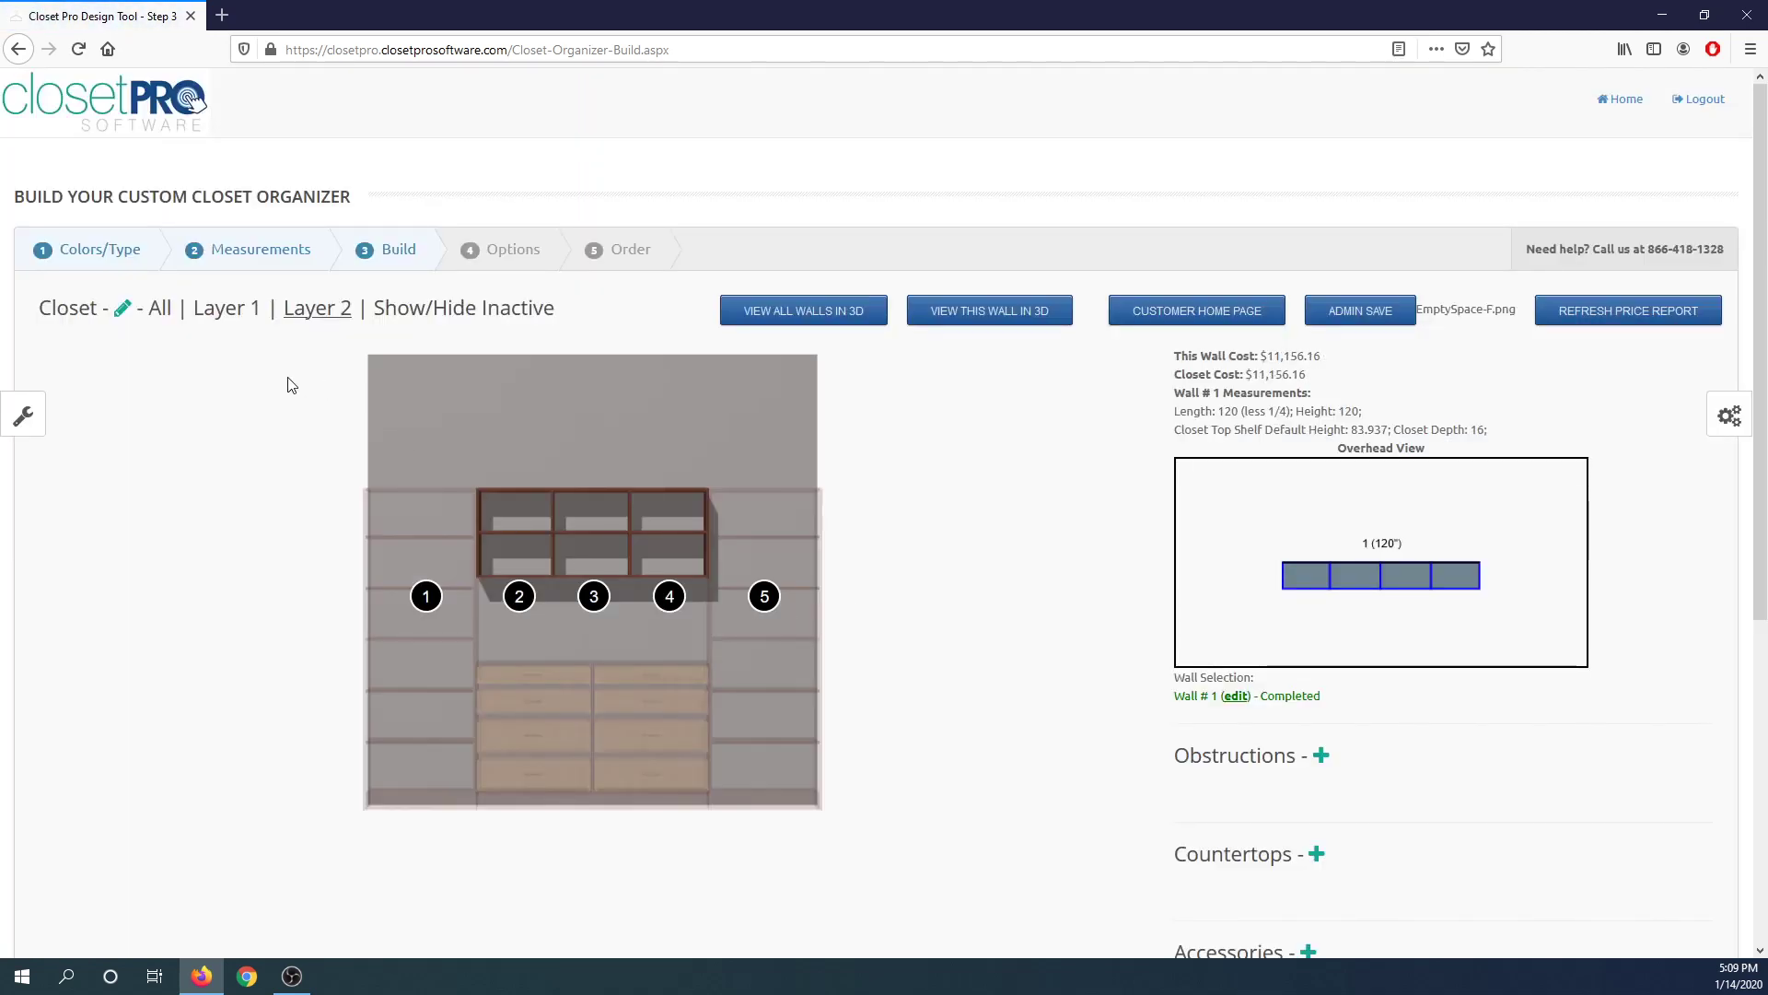
Edit Layer 2's unit 2 with its left vertical removed and submit the changes.
{"action": "left_click", "coordinate": [168, 308]}
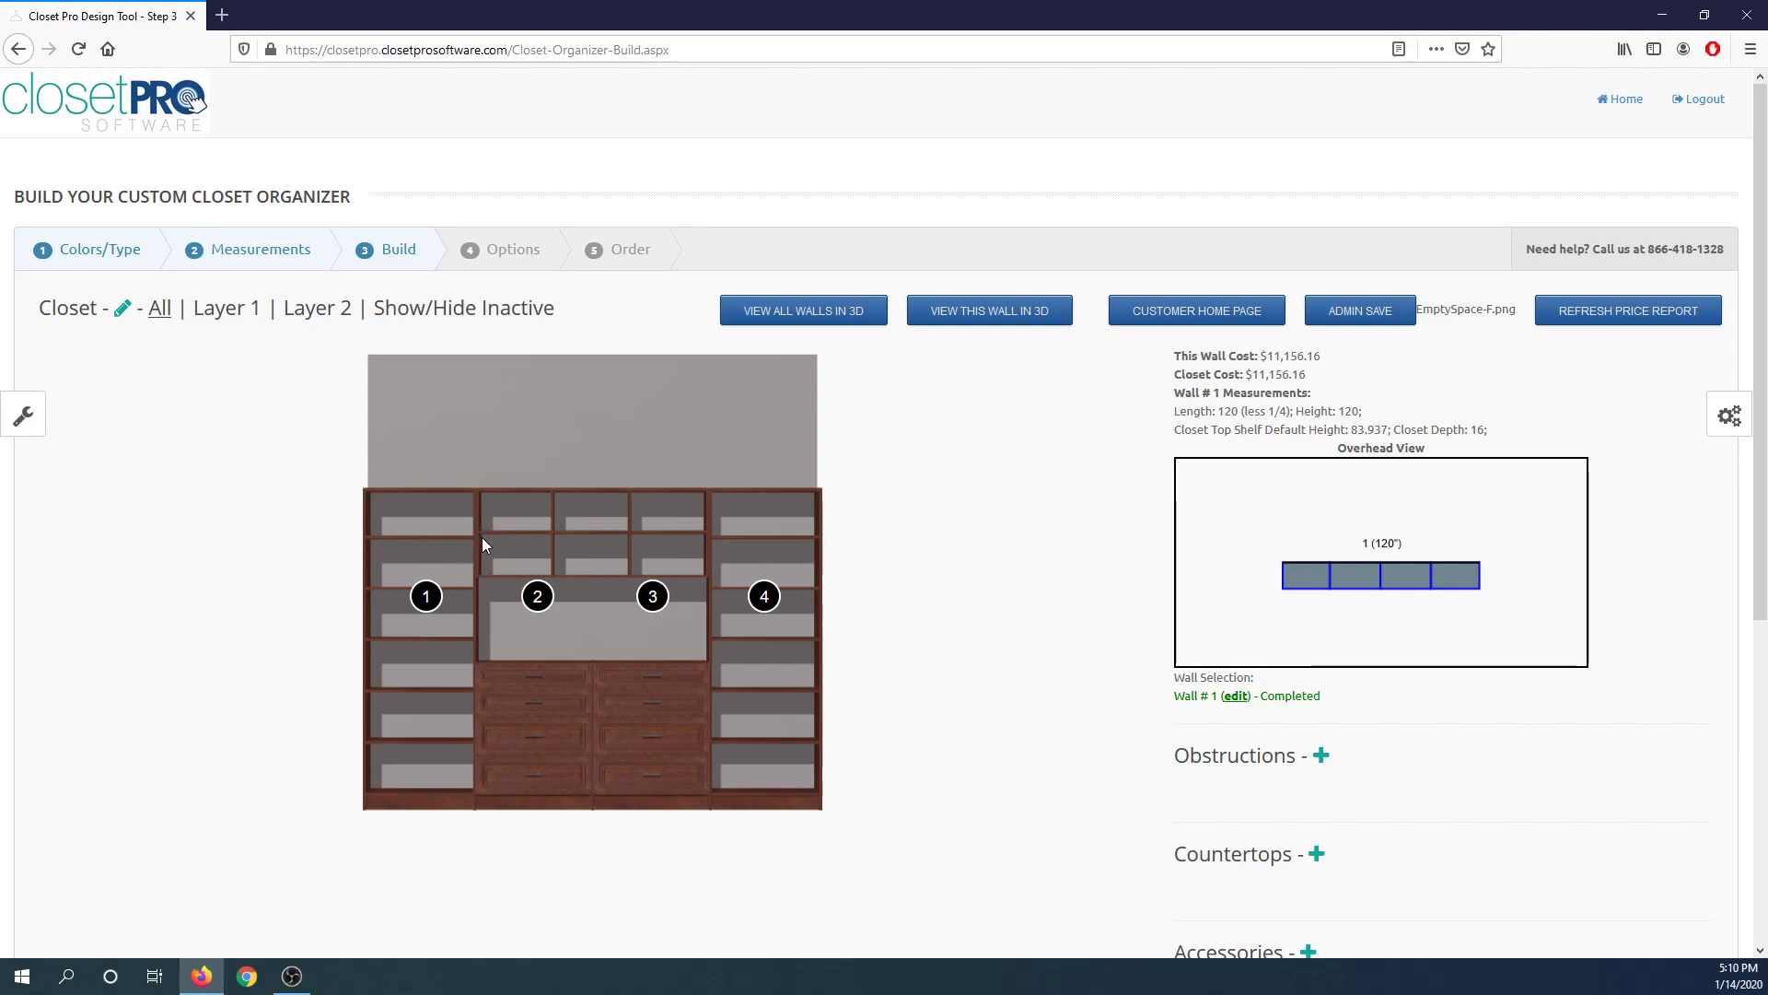
{"action": "left_click", "coordinate": [313, 309]}
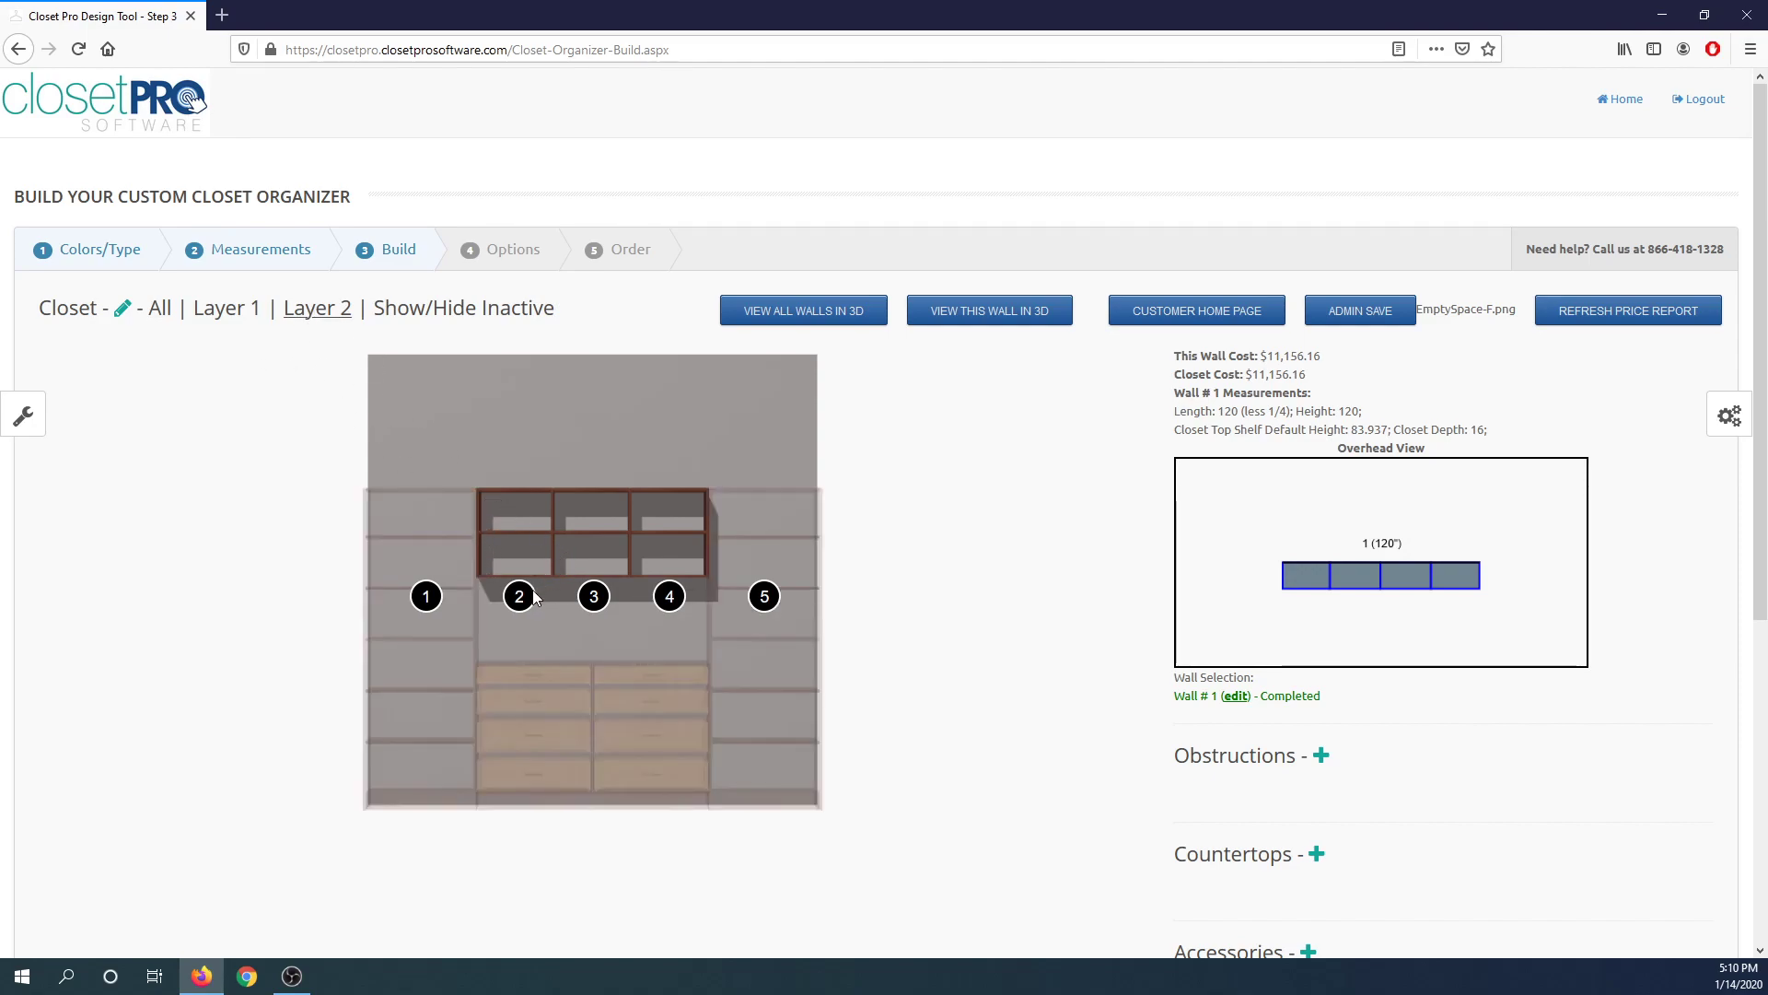
{"action": "left_click", "coordinate": [405, 463]}
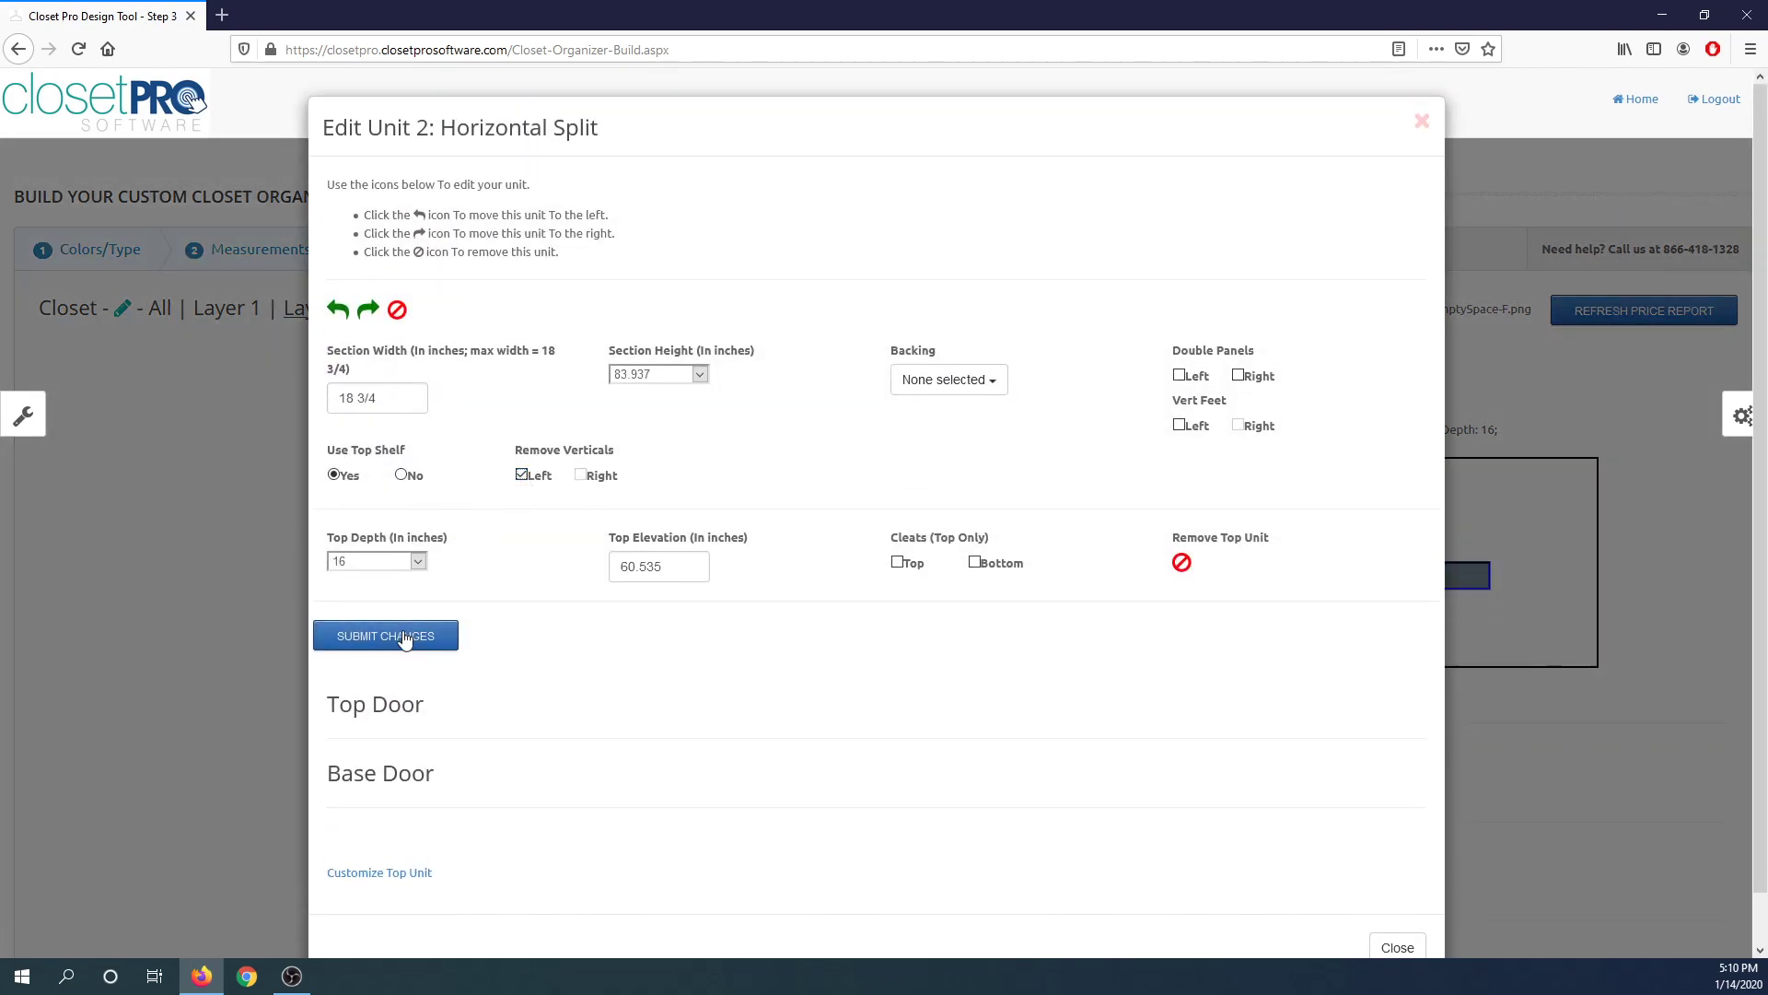
{"action": "left_click", "coordinate": [406, 637]}
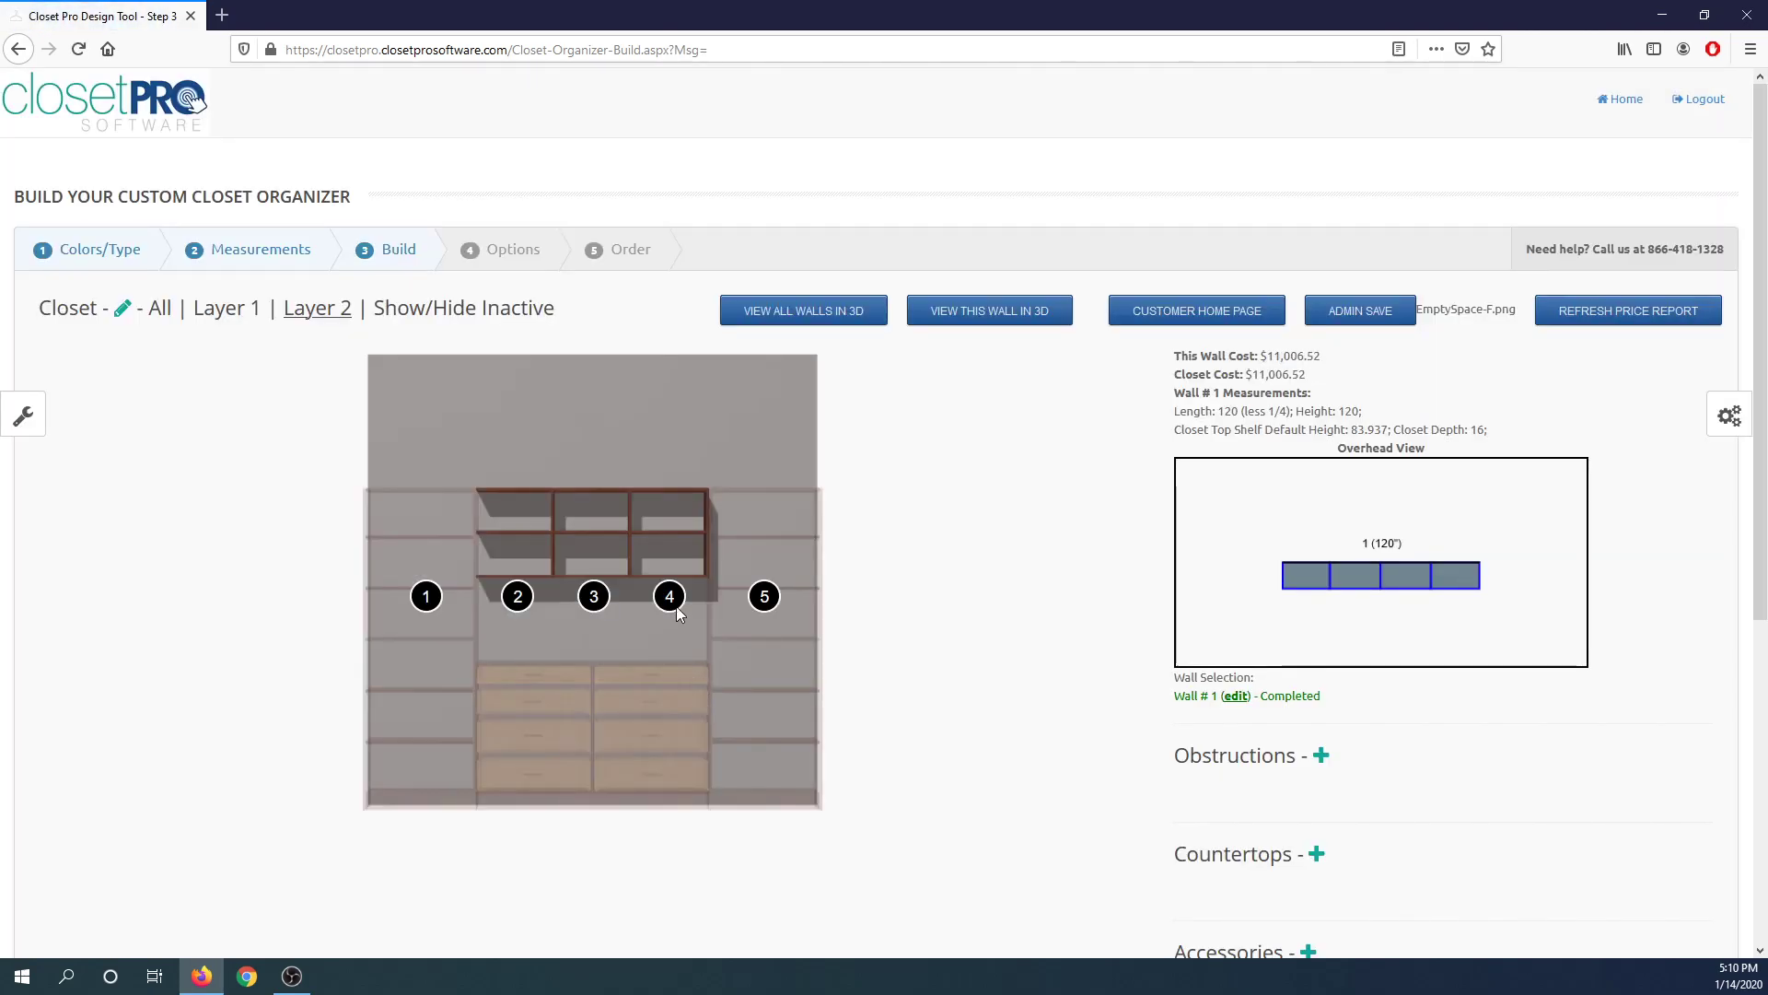
Open the edit dialog for Layer 2's unit 4 and submit its changes.
{"action": "left_click", "coordinate": [672, 598]}
{"action": "left_click", "coordinate": [557, 463]}
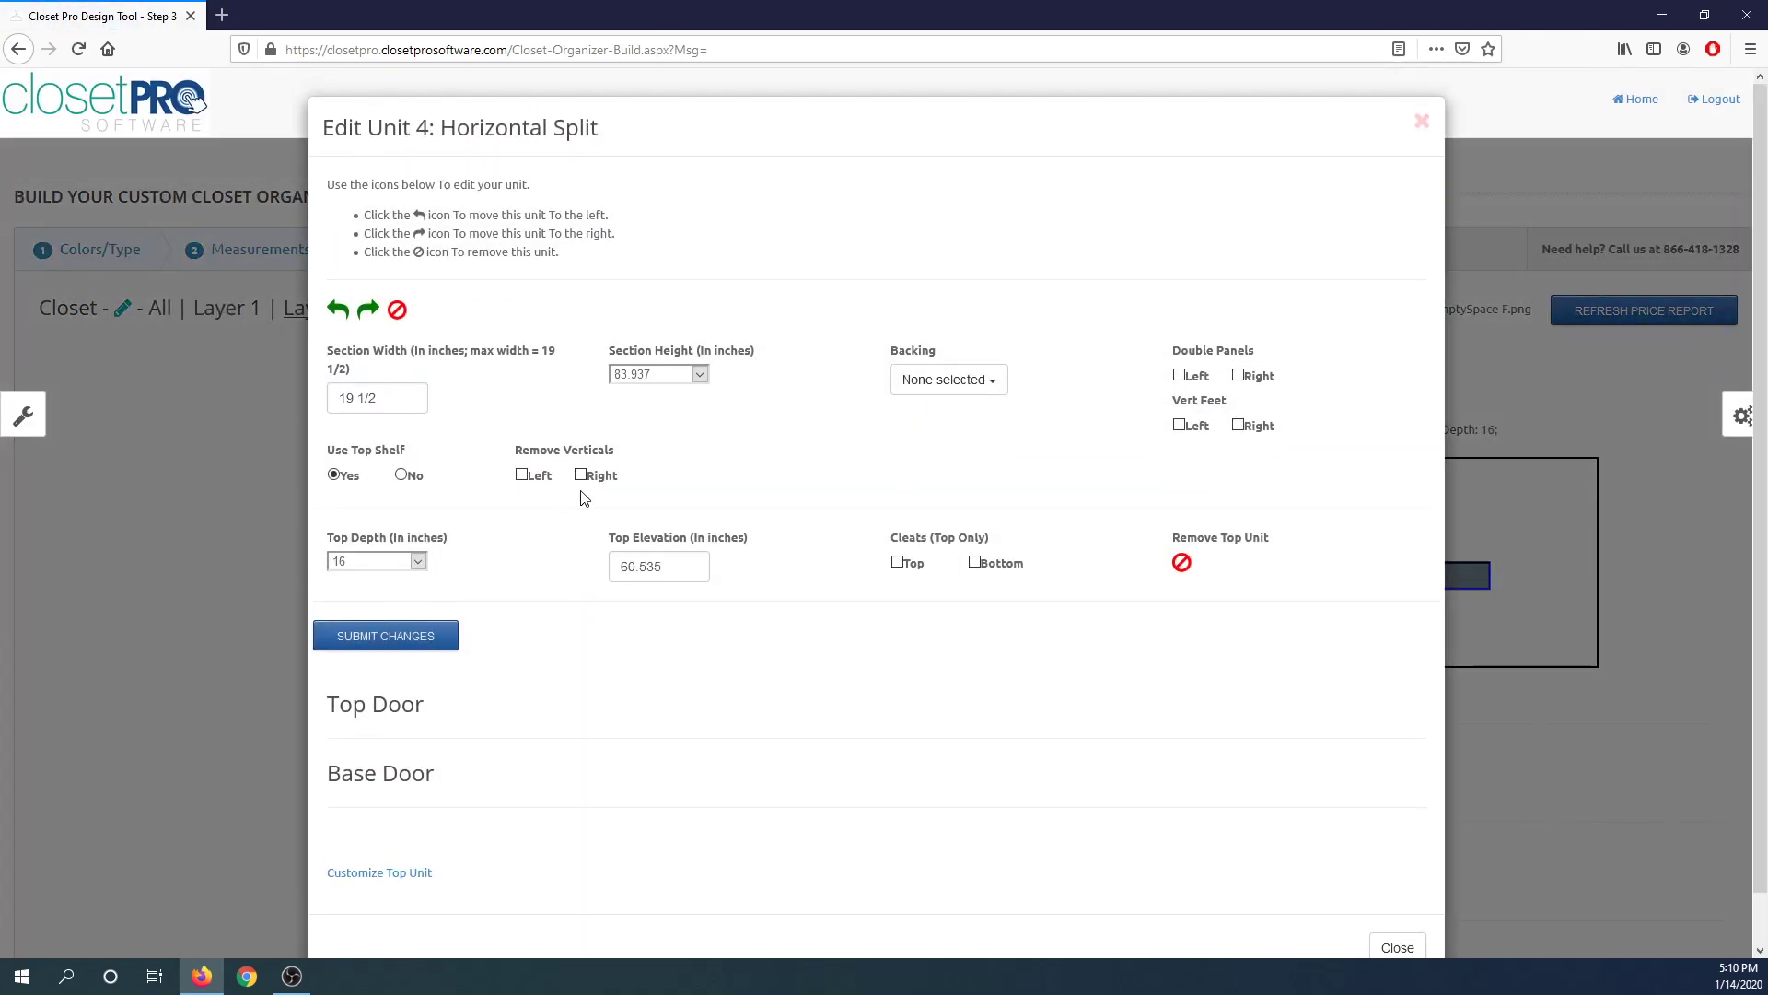
{"action": "left_click", "coordinate": [444, 636]}
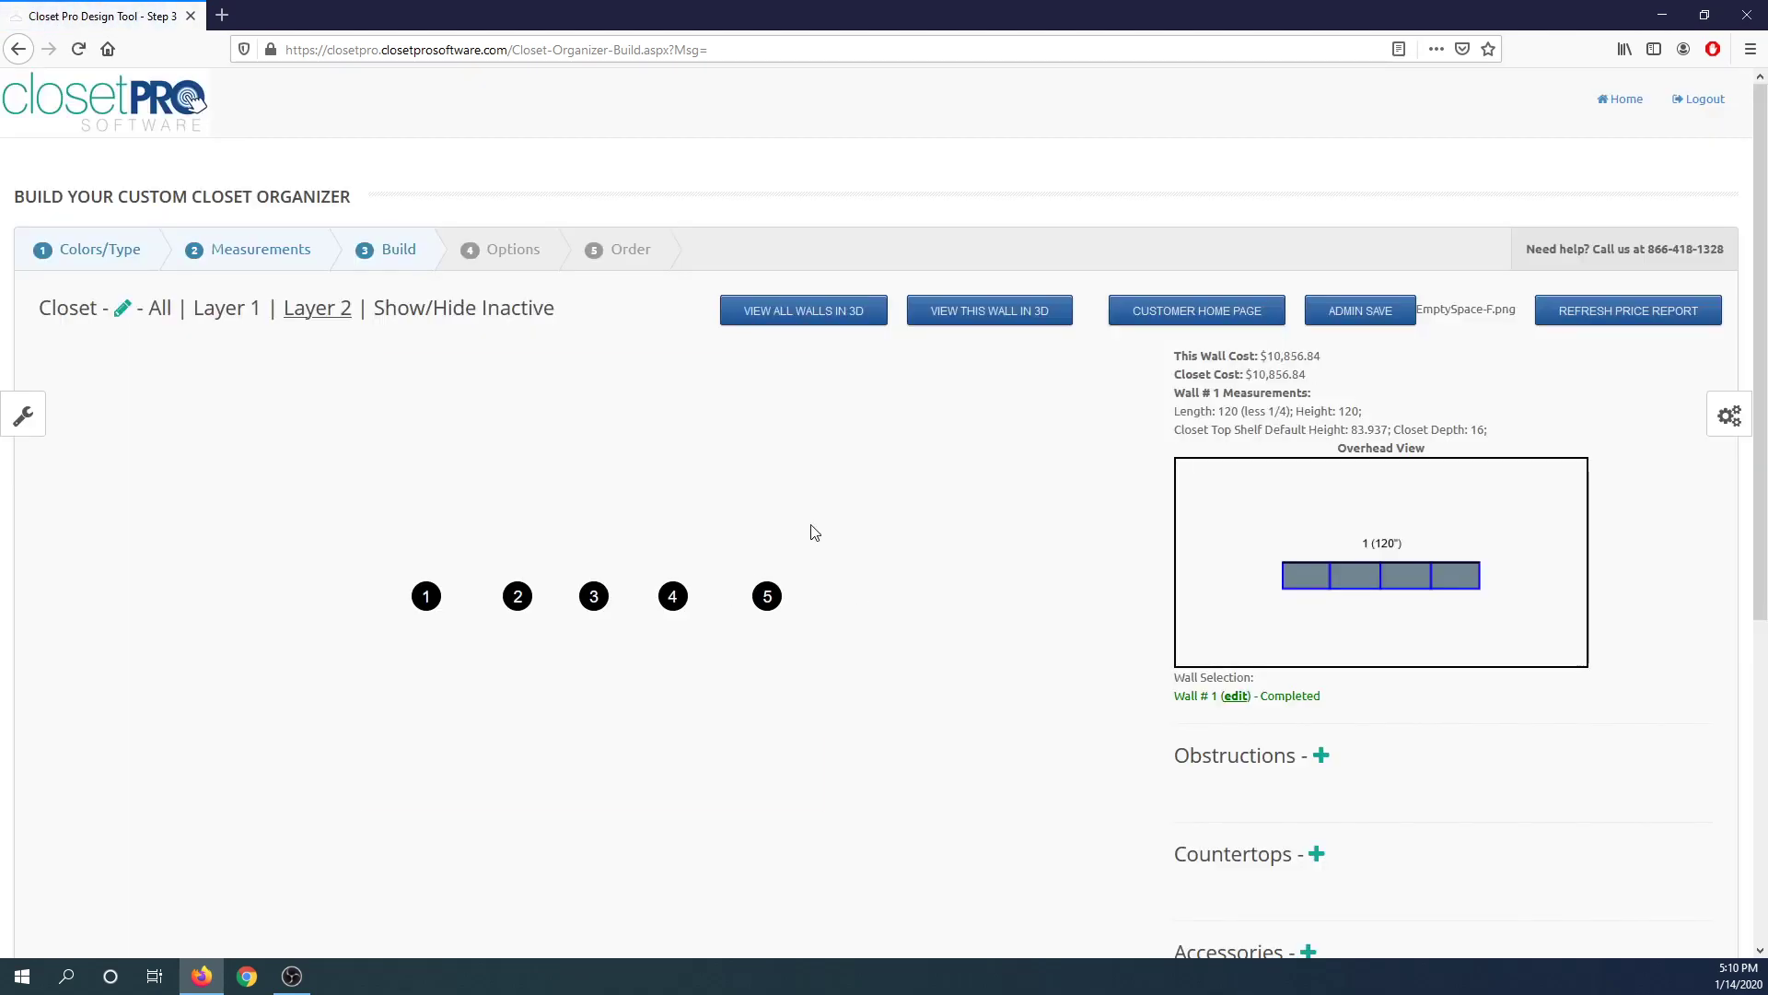
Display all layers together and walk around the closet in the 3D view.
{"action": "left_click", "coordinate": [162, 309]}
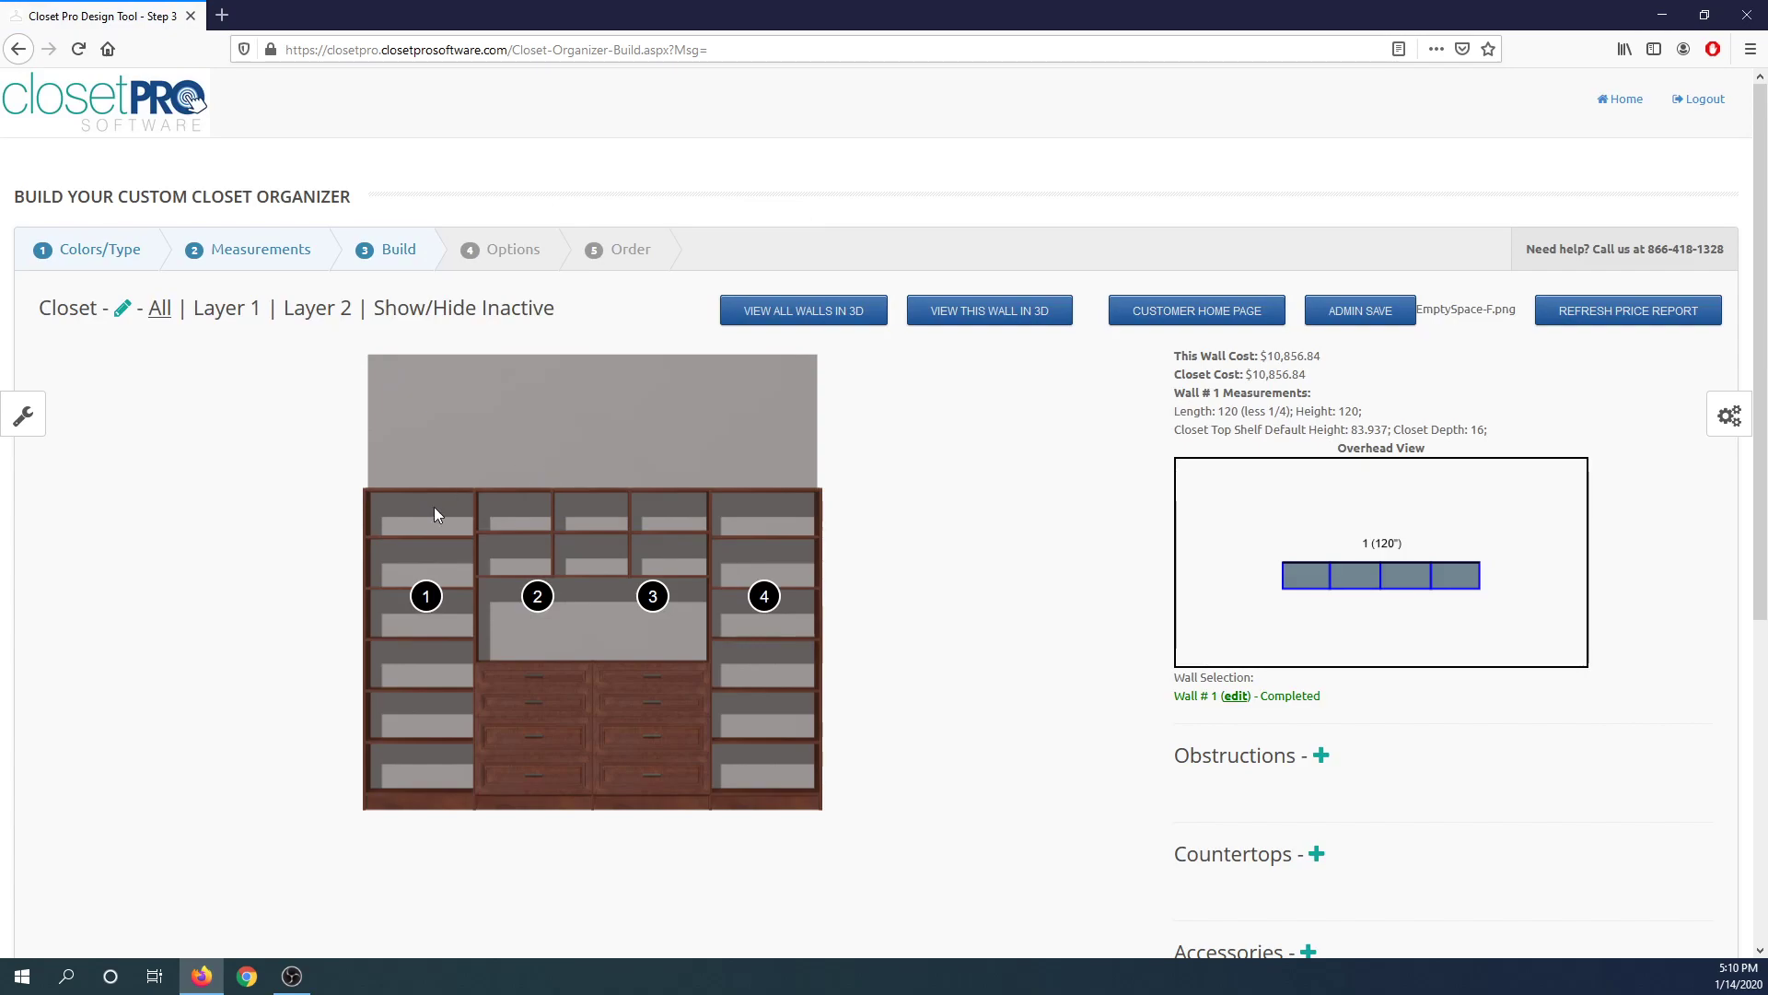
{"action": "left_click", "coordinate": [762, 313]}
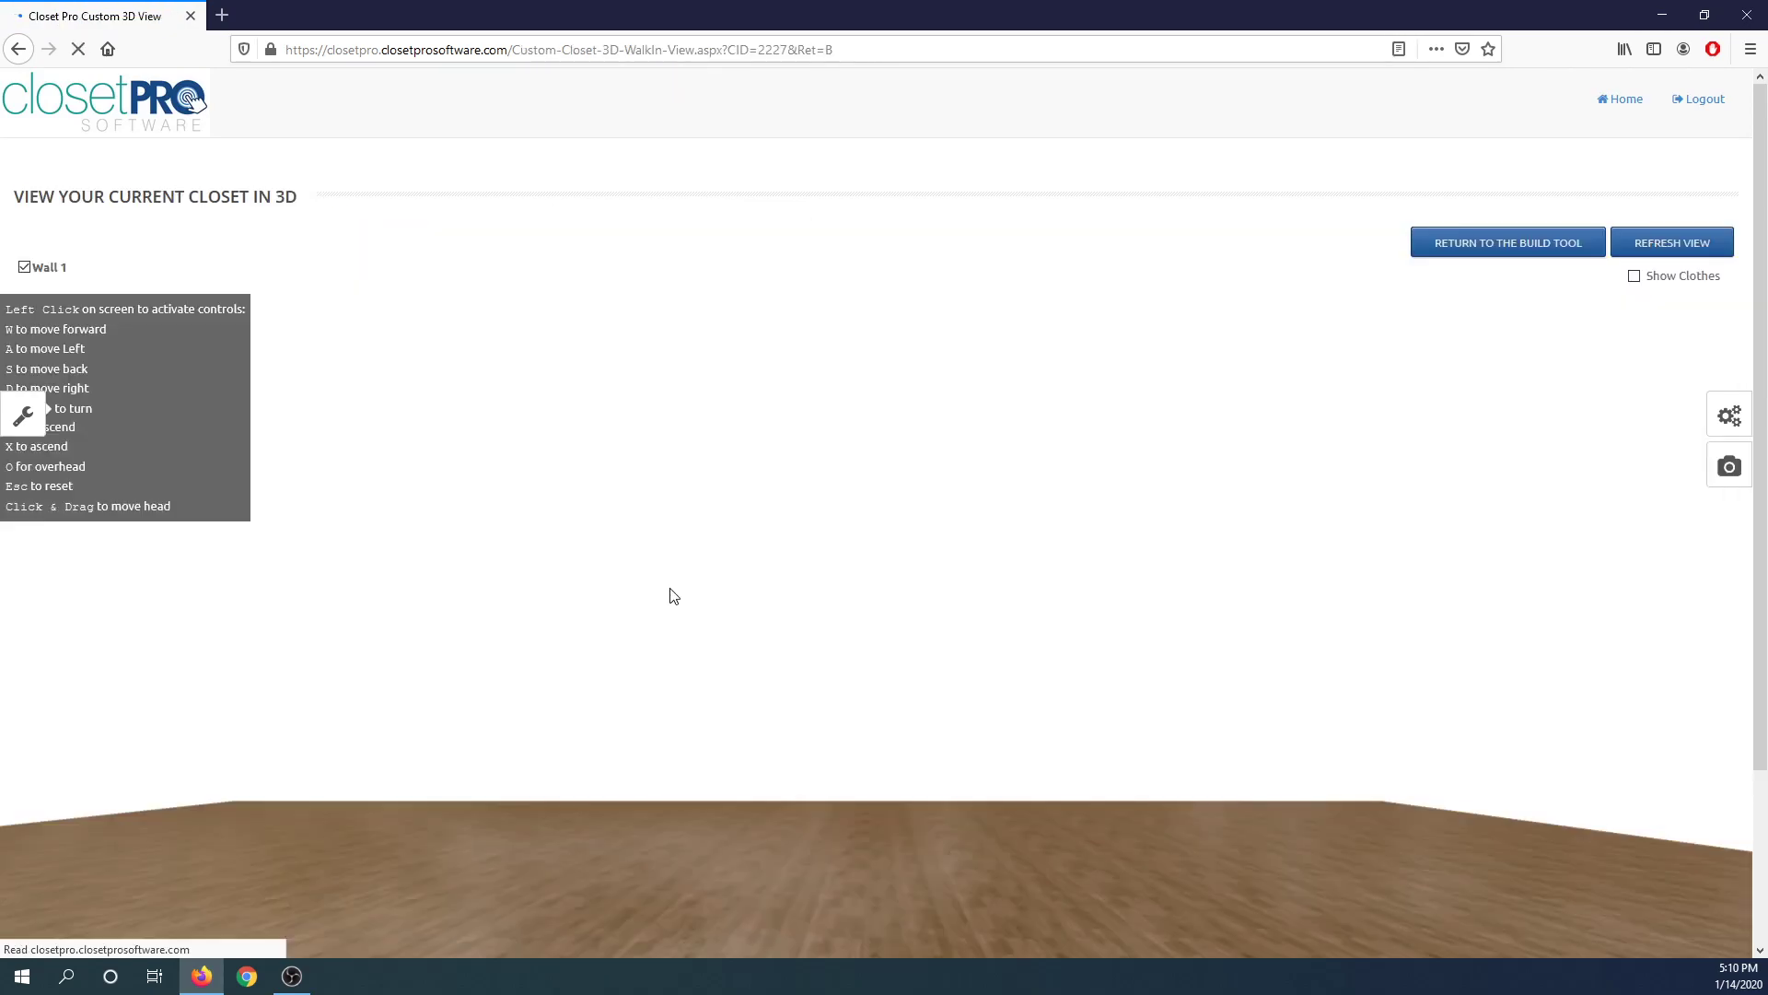
{"action": "scroll", "coordinate": [813, 583], "scroll_direction": "down", "scroll_amount": 2}
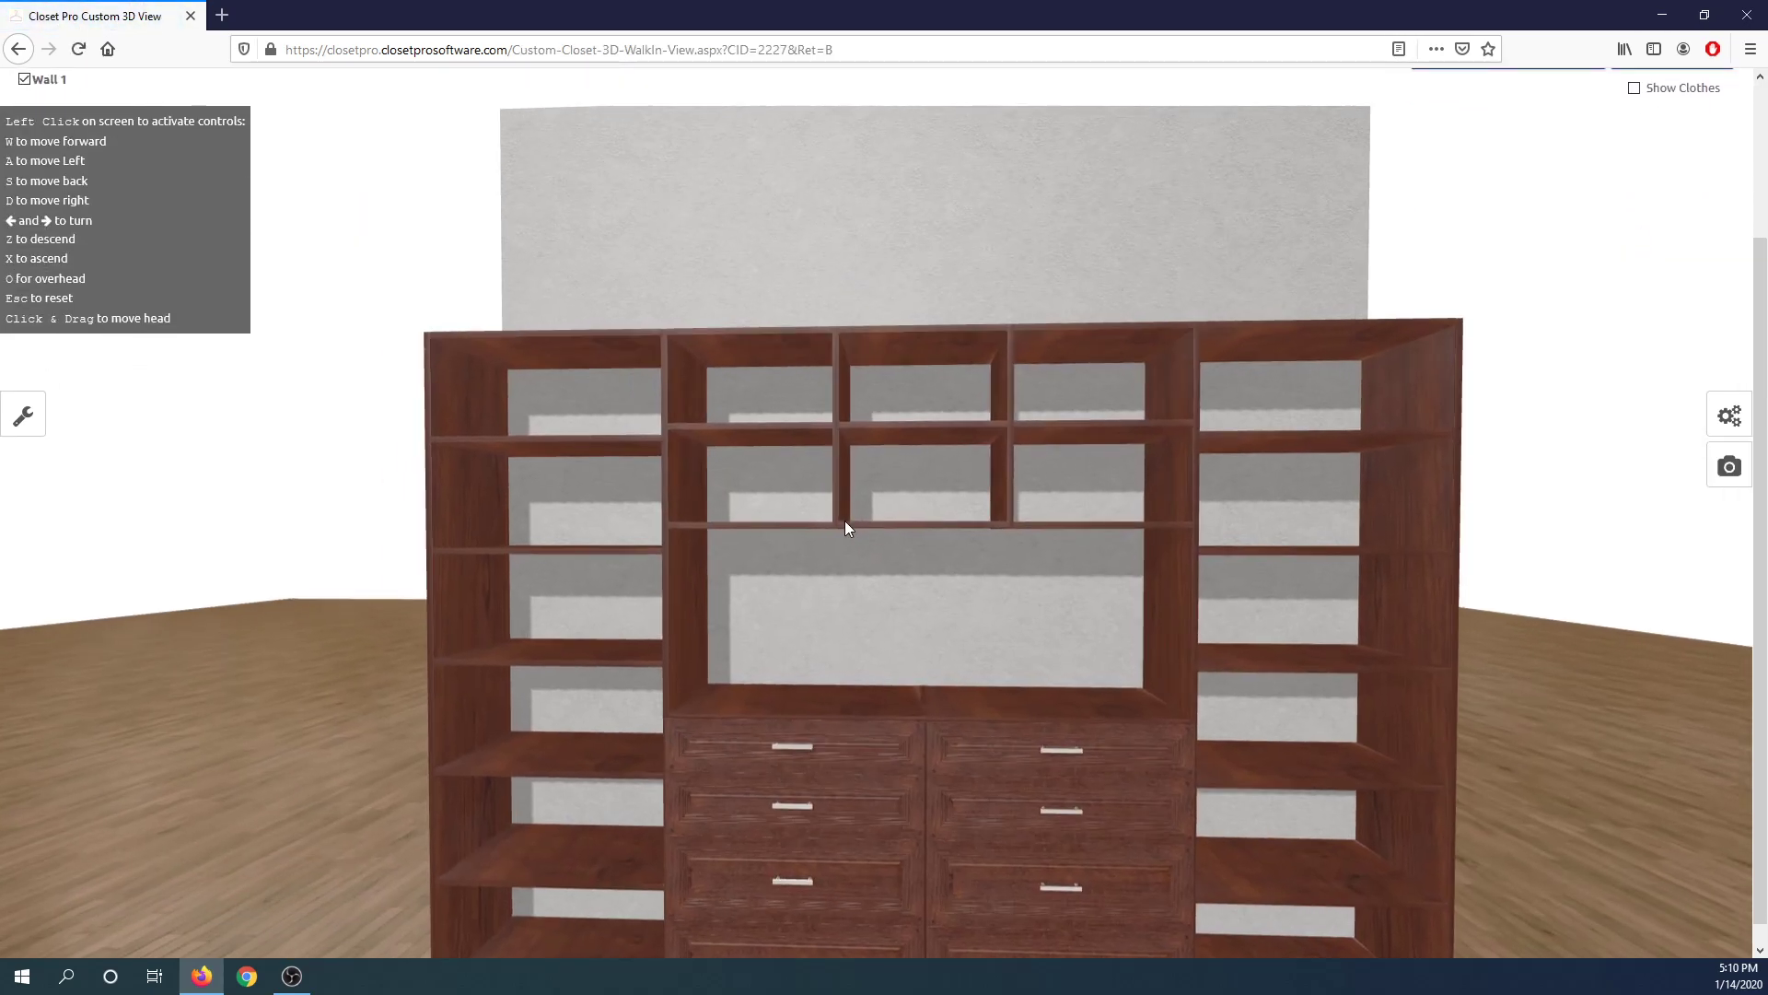
{"action": "key", "text": "w"}
{"action": "key", "text": "a"}
{"action": "key", "text": "d"}
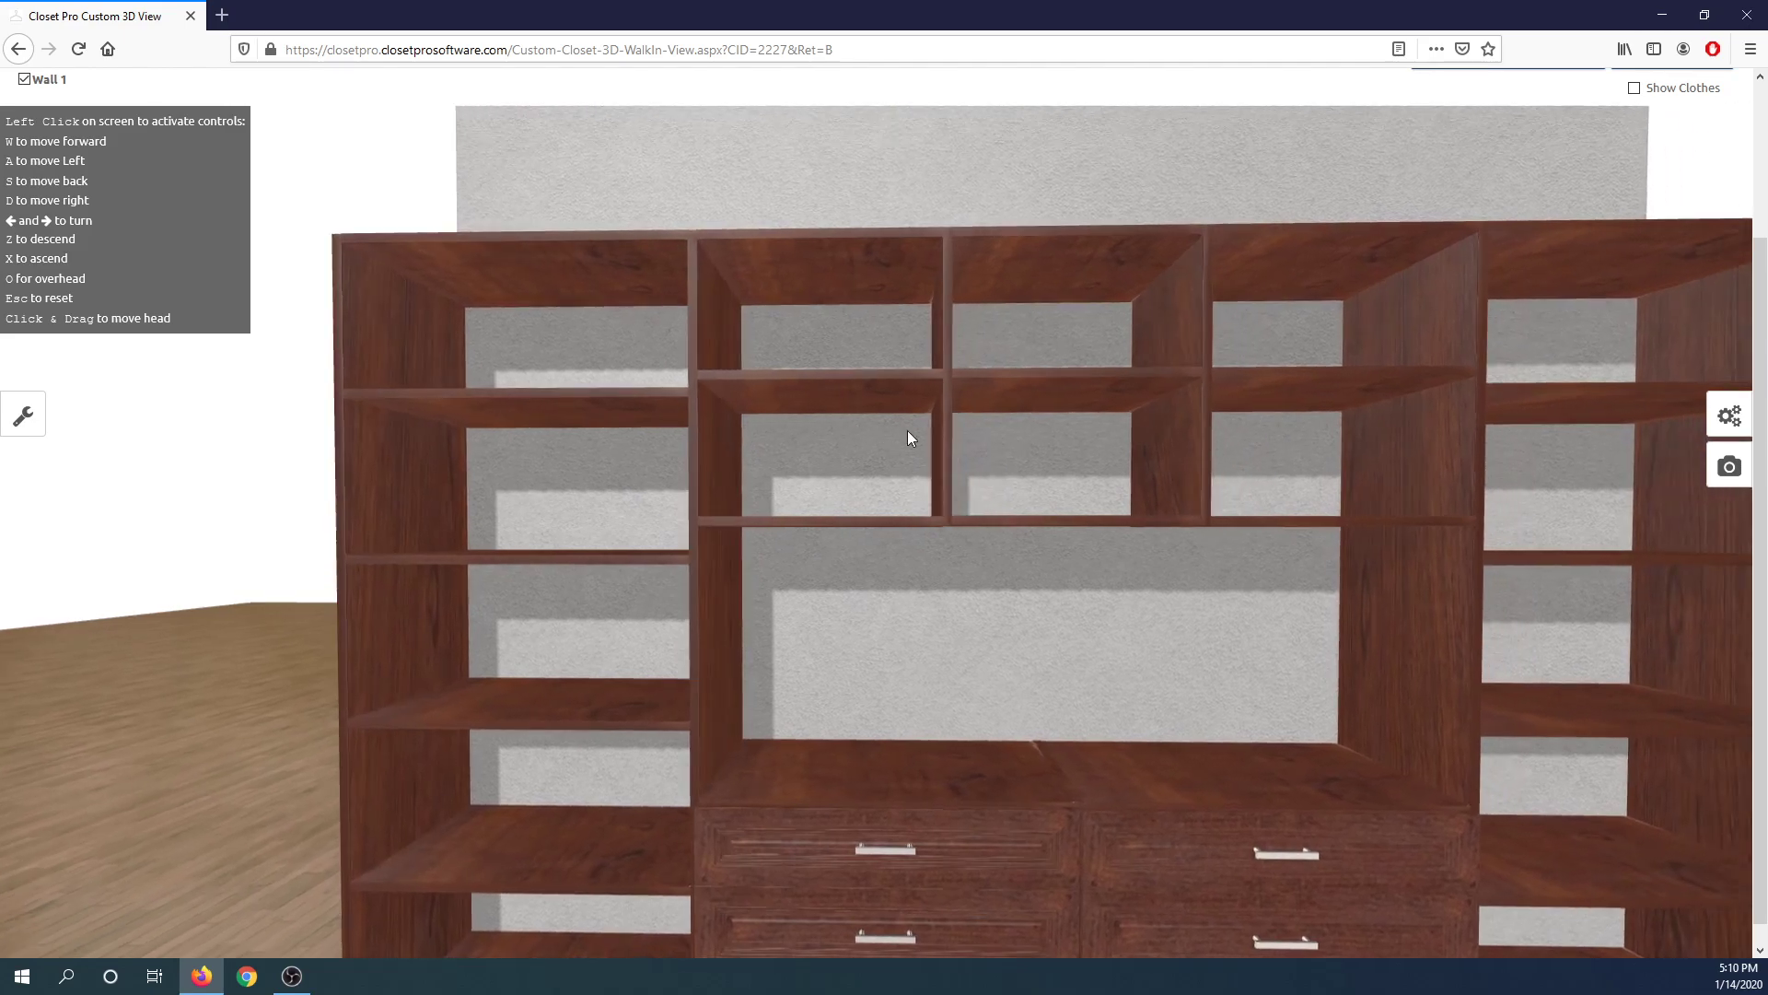
{"action": "scroll", "coordinate": [1079, 464], "scroll_direction": "up", "scroll_amount": 2}
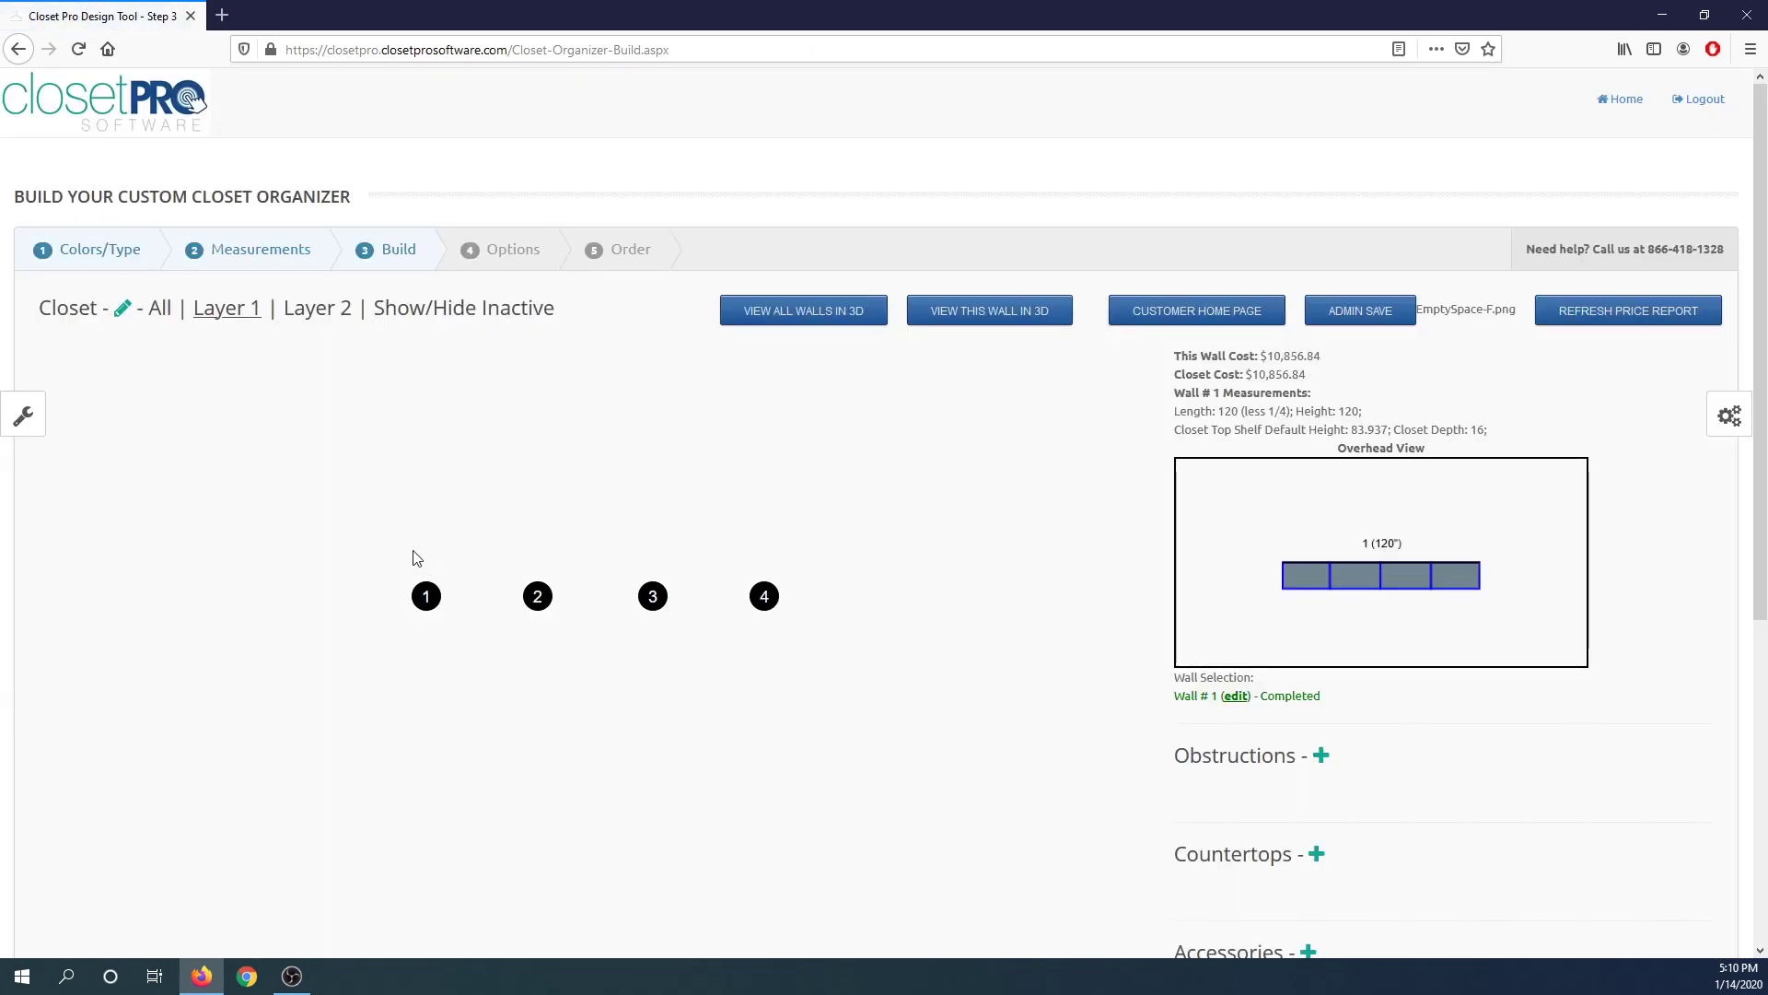
Add another layer across all four sections with 5 units.
{"action": "left_click", "coordinate": [20, 416]}
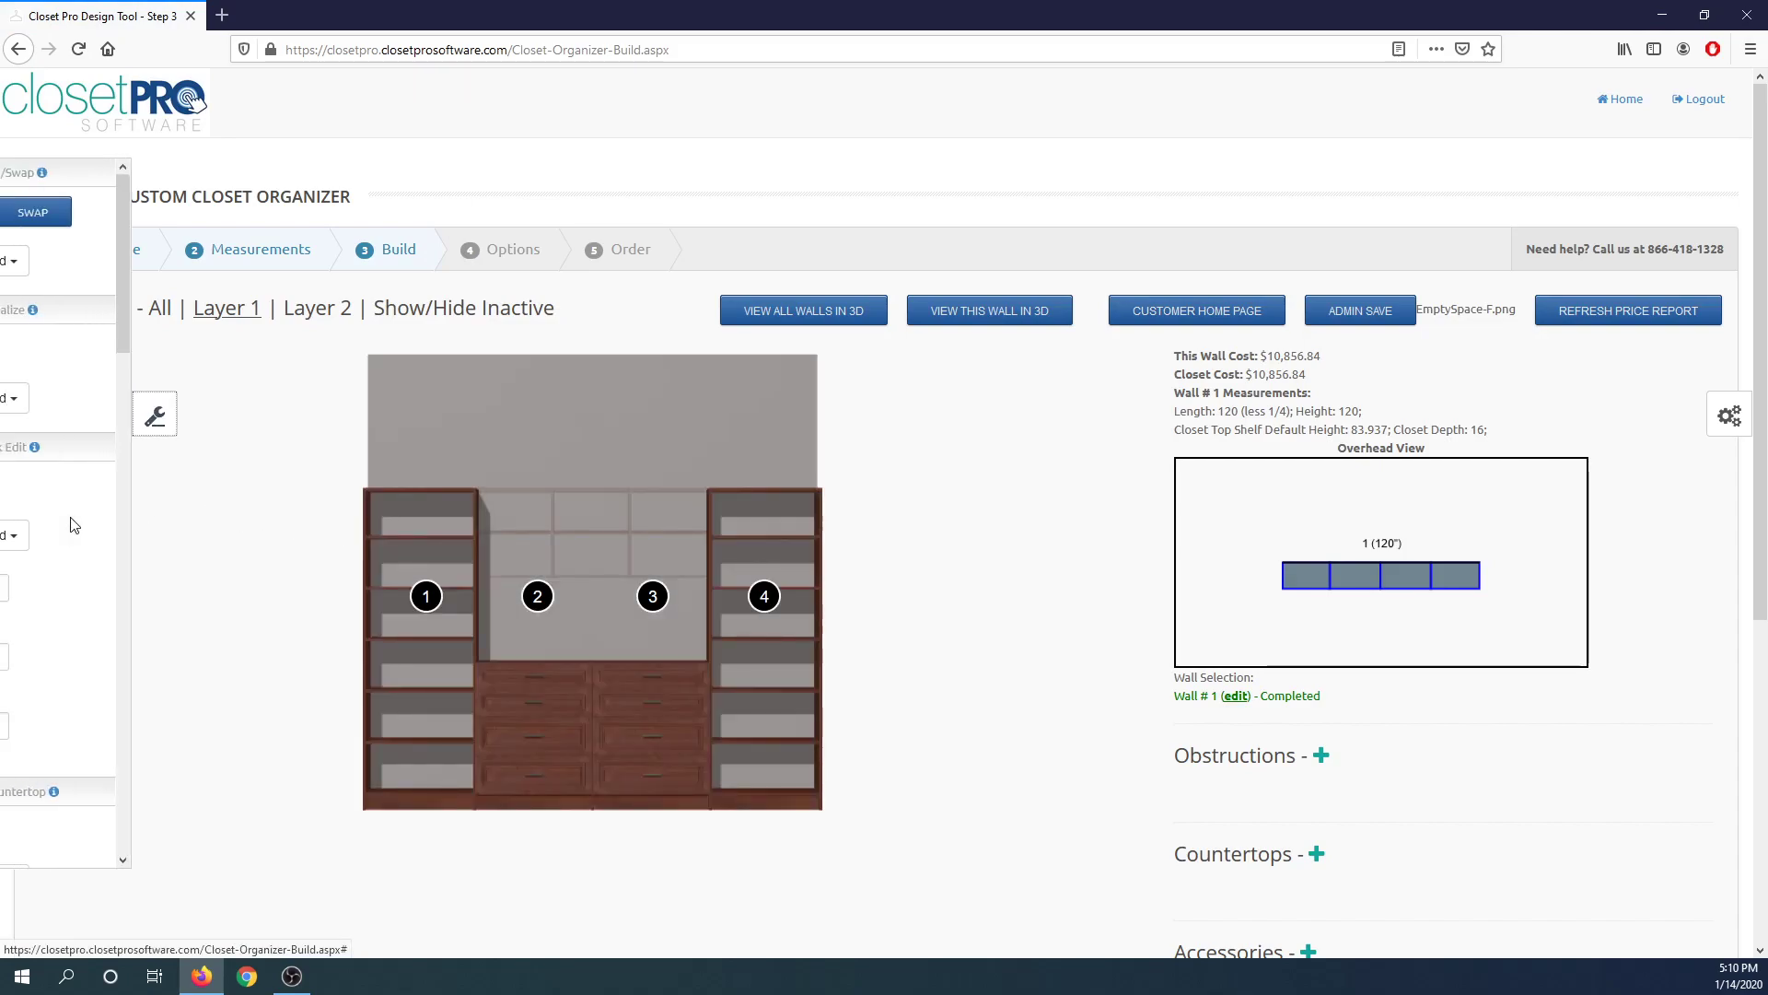
{"action": "scroll", "coordinate": [111, 561], "scroll_direction": "down", "scroll_amount": 6}
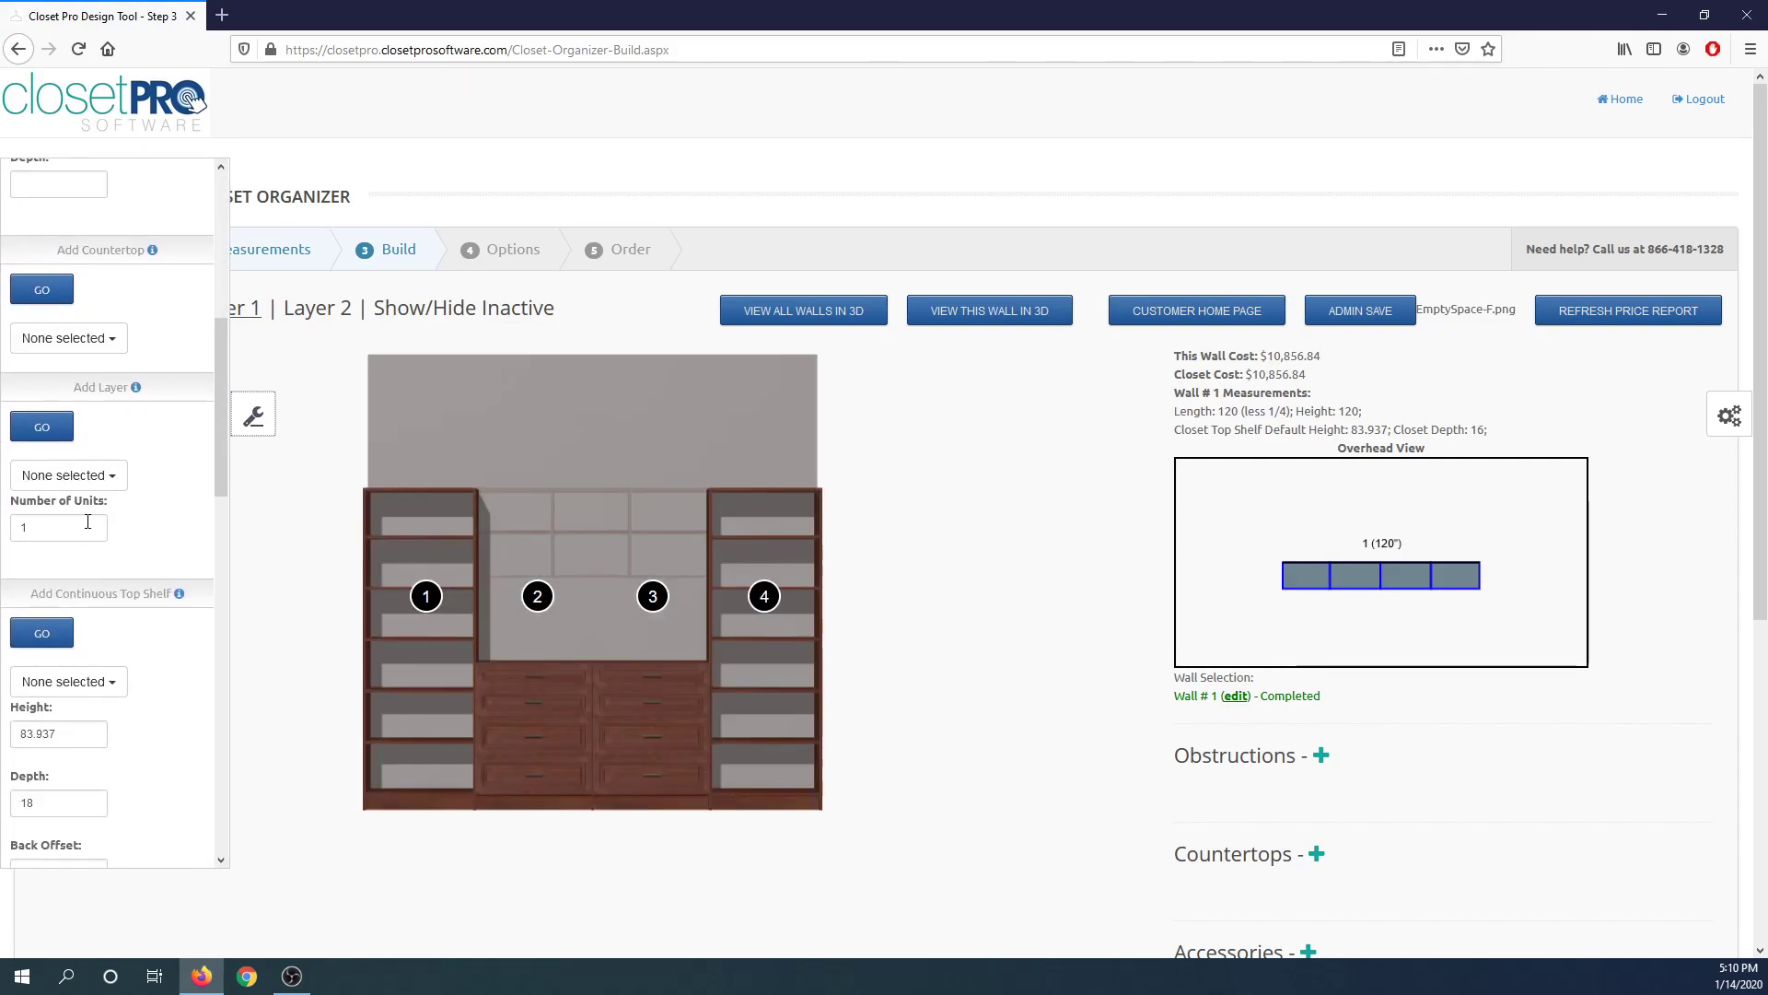
{"action": "left_click", "coordinate": [103, 476]}
{"action": "left_click", "coordinate": [92, 505]}
{"action": "left_click", "coordinate": [92, 527]}
{"action": "left_click", "coordinate": [93, 552]}
{"action": "left_click", "coordinate": [101, 576]}
{"action": "left_click", "coordinate": [26, 530]}
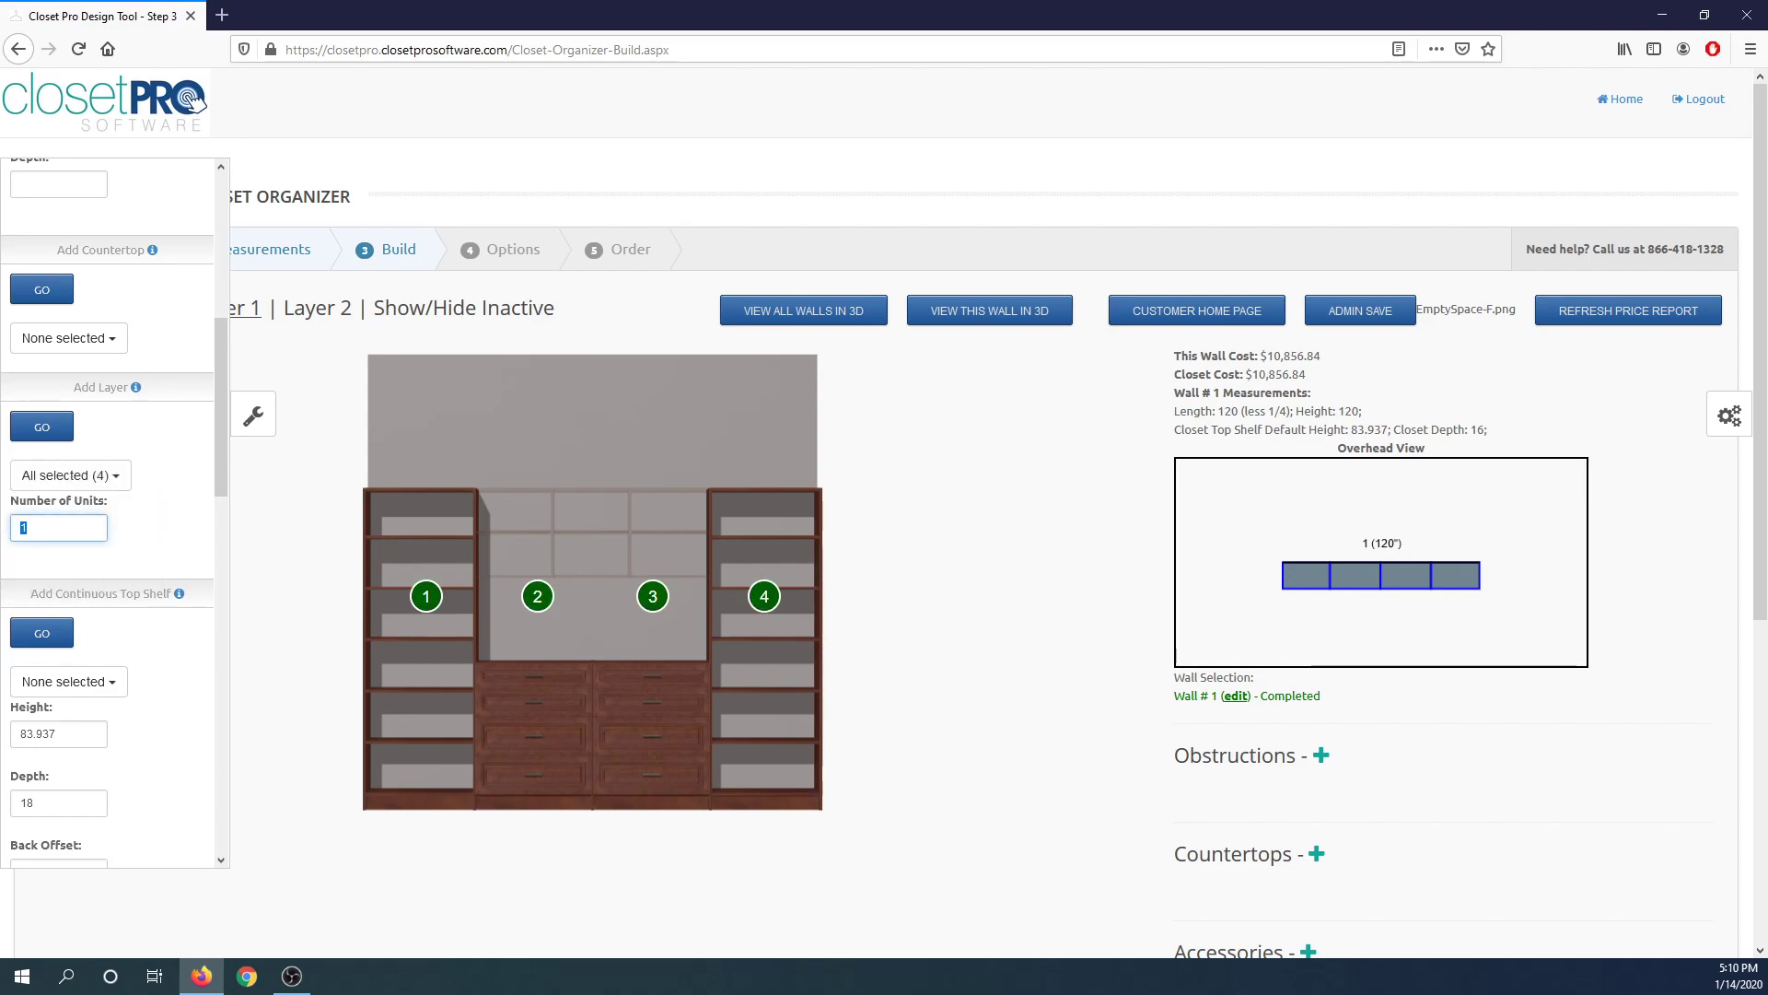
{"action": "left_click", "coordinate": [173, 473]}
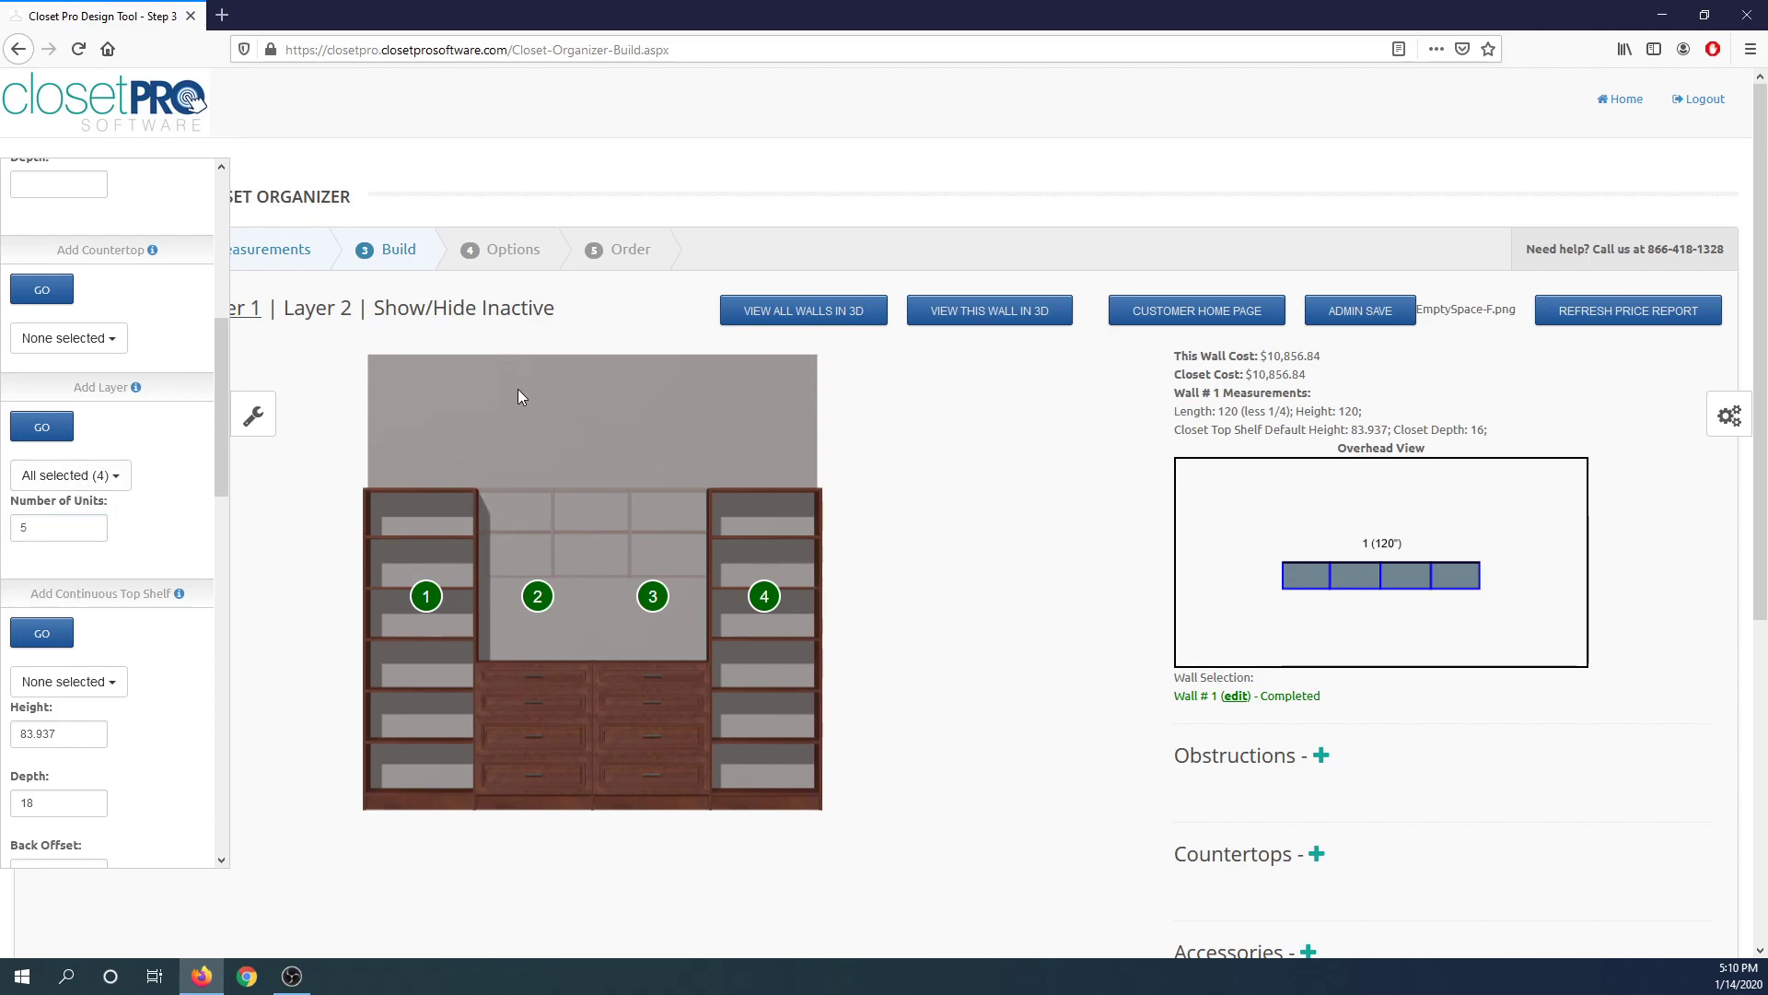
{"action": "left_click", "coordinate": [40, 428]}
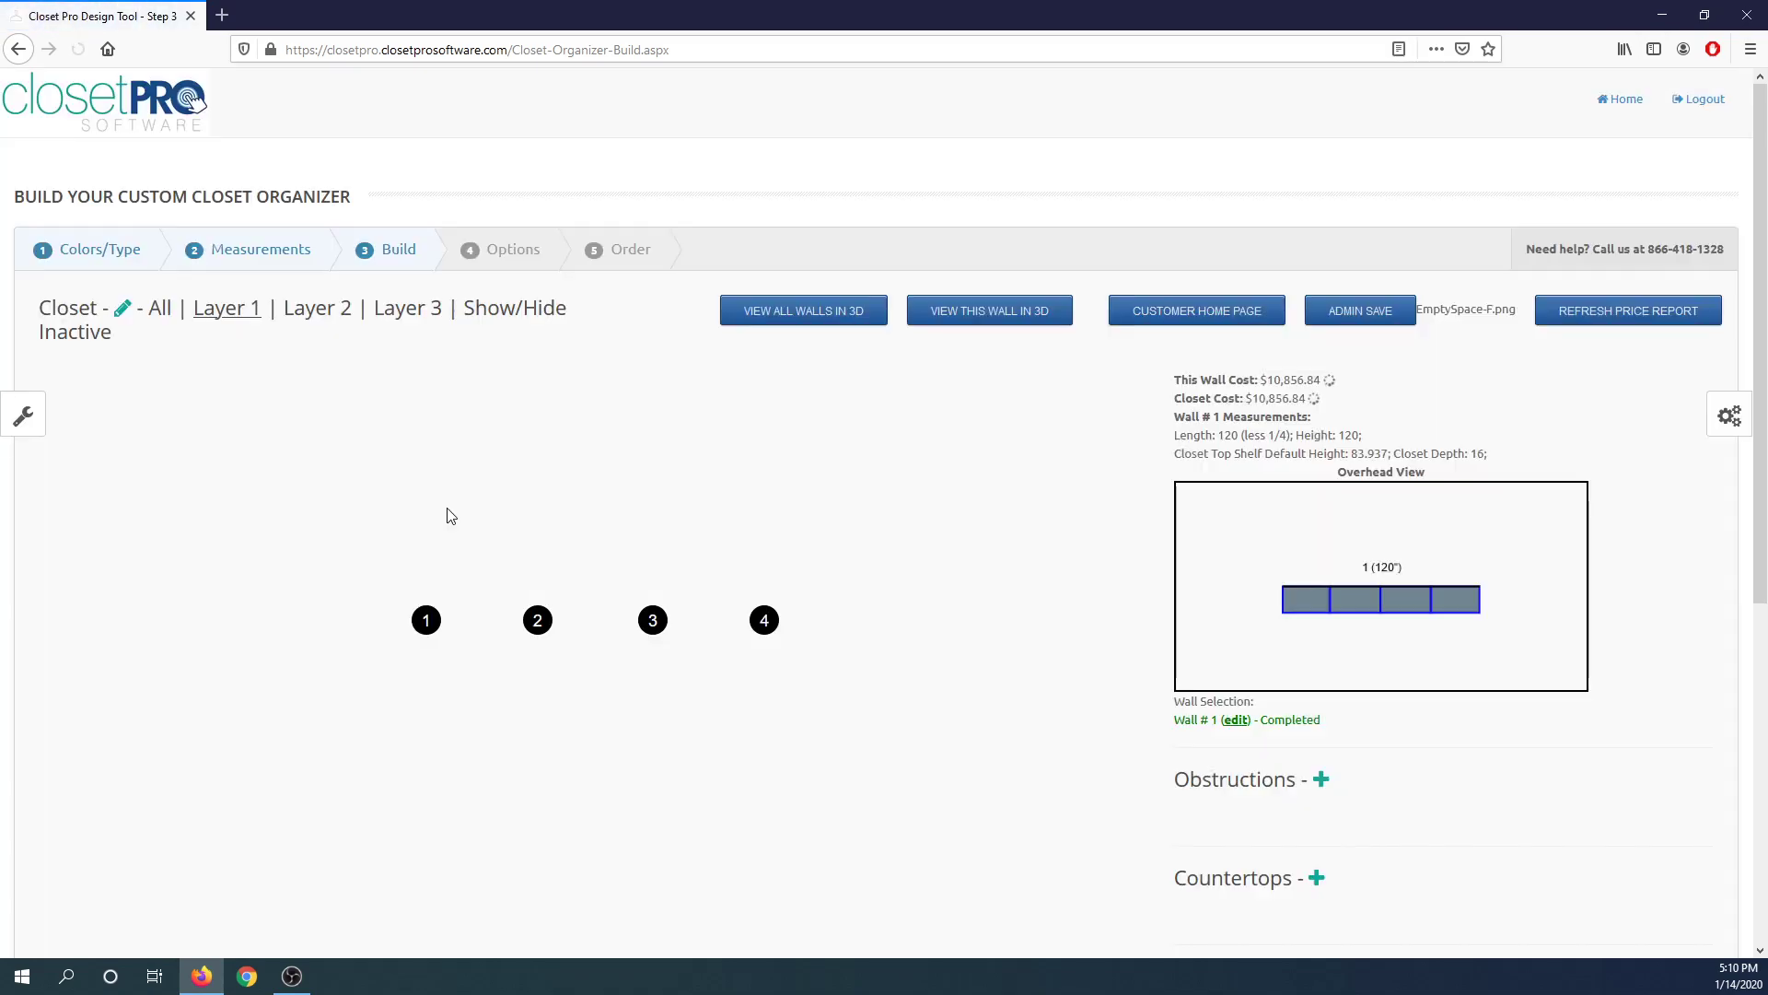
On Layer 3, add a Shelving (3) top unit above section 1.
{"action": "left_click", "coordinate": [395, 311]}
{"action": "left_click", "coordinate": [419, 620]}
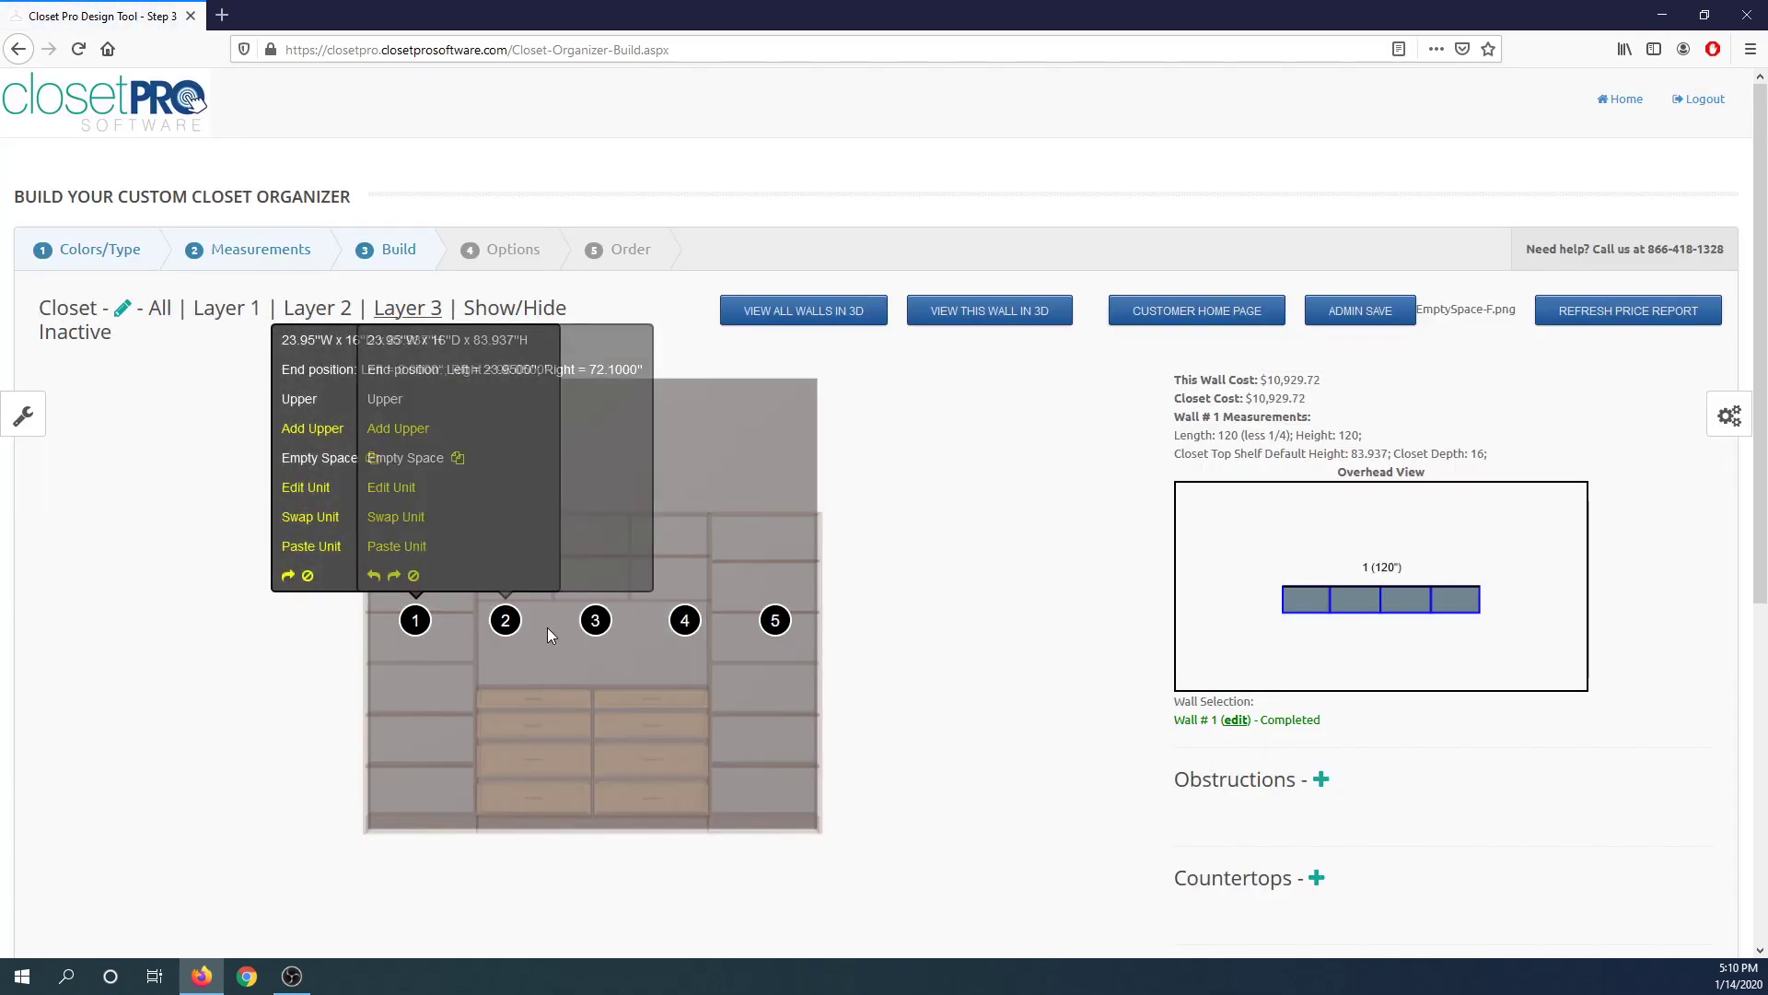
{"action": "left_click", "coordinate": [314, 429]}
{"action": "left_click", "coordinate": [779, 429]}
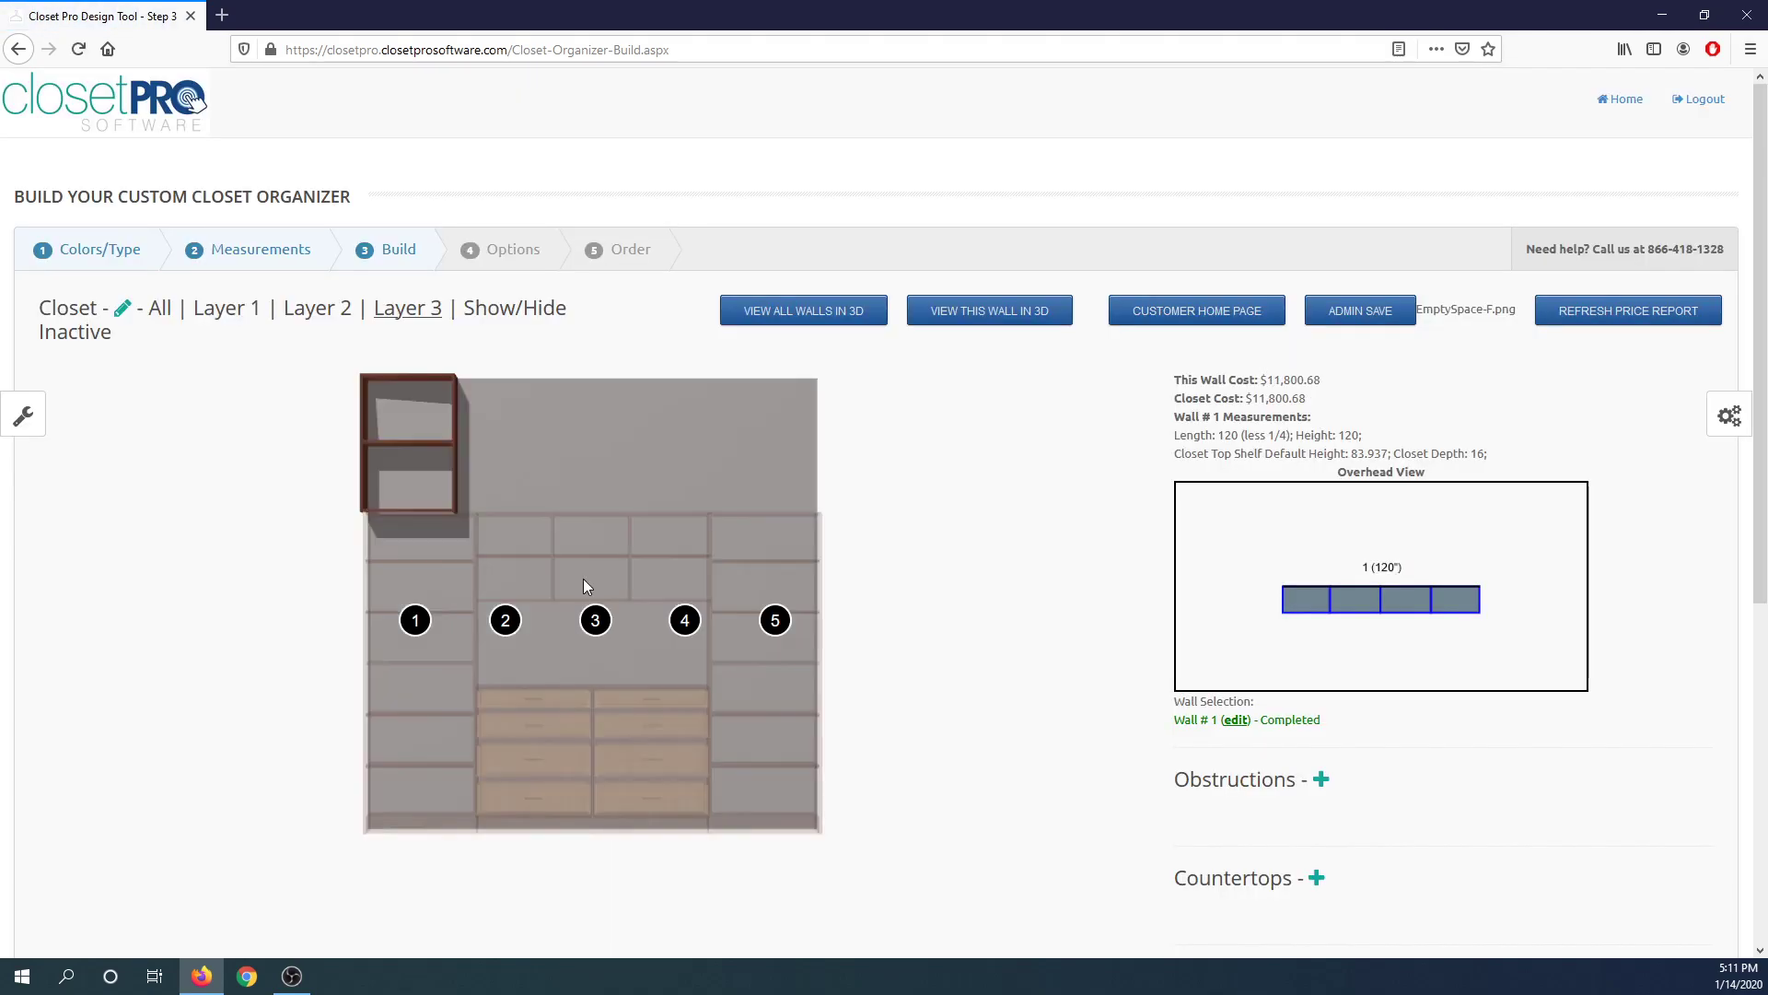
{"action": "left_click", "coordinate": [498, 621]}
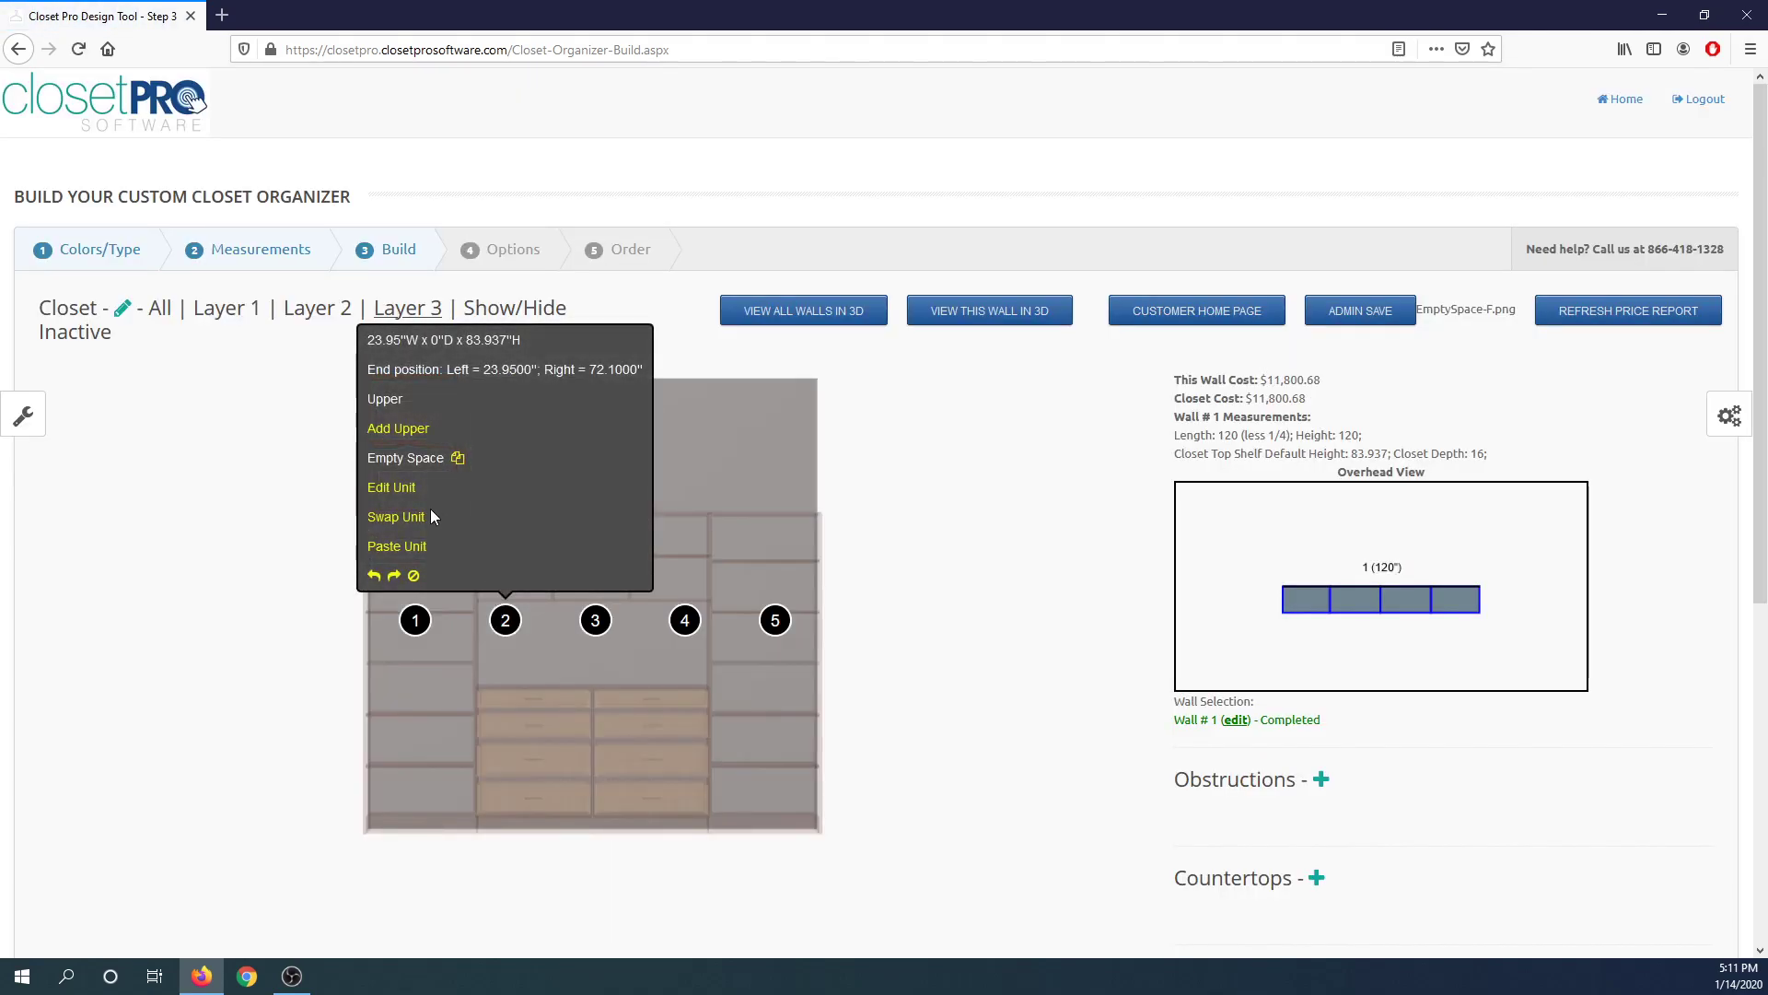
{"action": "left_click", "coordinate": [402, 518]}
{"action": "scroll", "coordinate": [1141, 703], "scroll_direction": "down", "scroll_amount": 5}
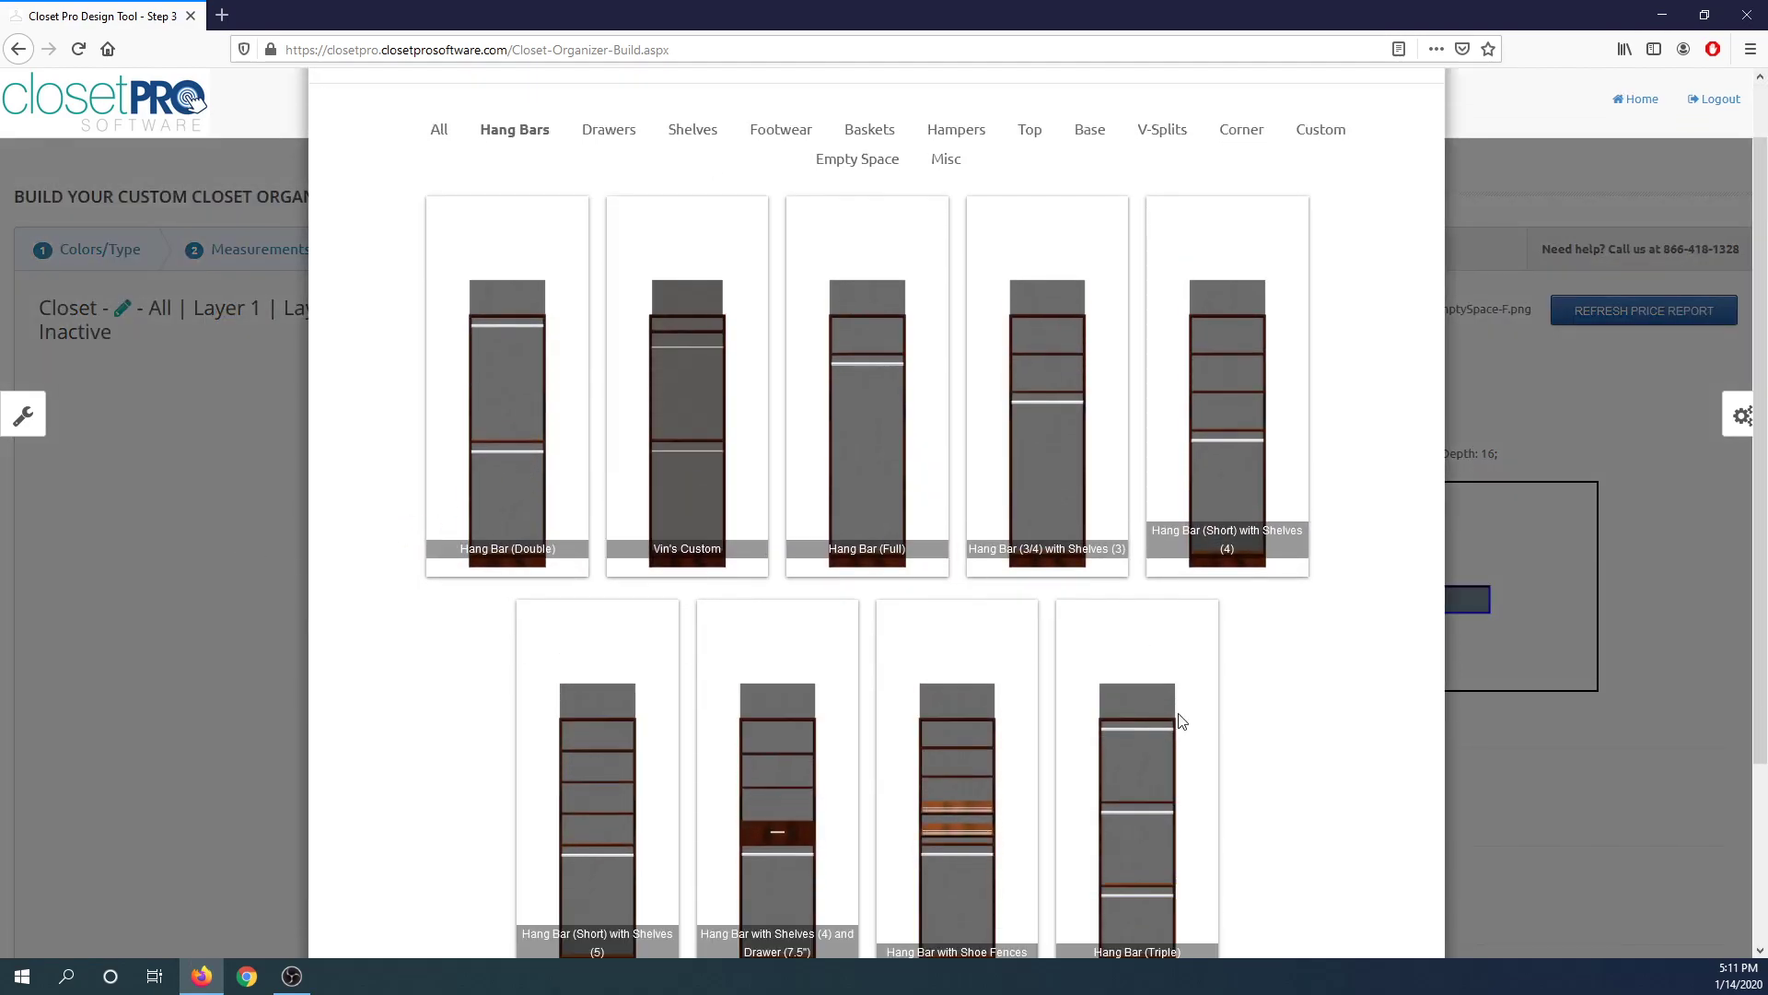
{"action": "left_click", "coordinate": [1387, 892]}
Add top shelving units above Layer 3's sections 2 and 3, choosing Shelving (4) top unit for section 3.
{"action": "mouse_move", "coordinate": [493, 624]}
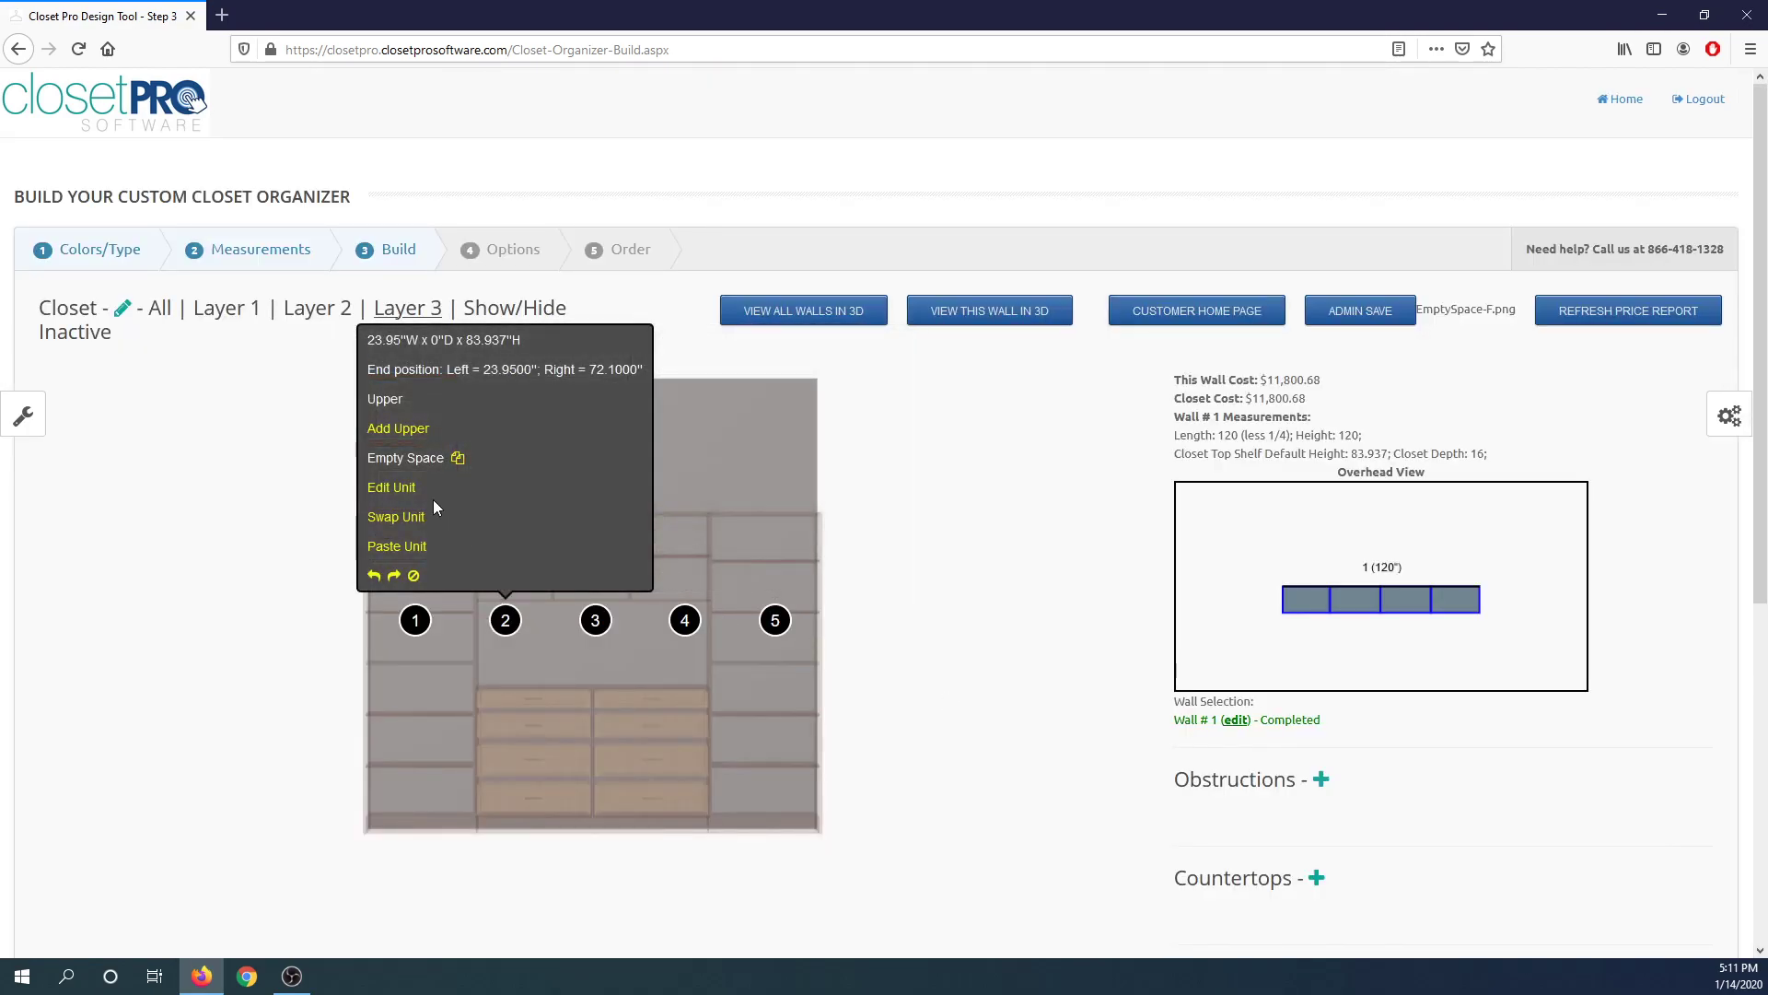
{"action": "left_click", "coordinate": [405, 429]}
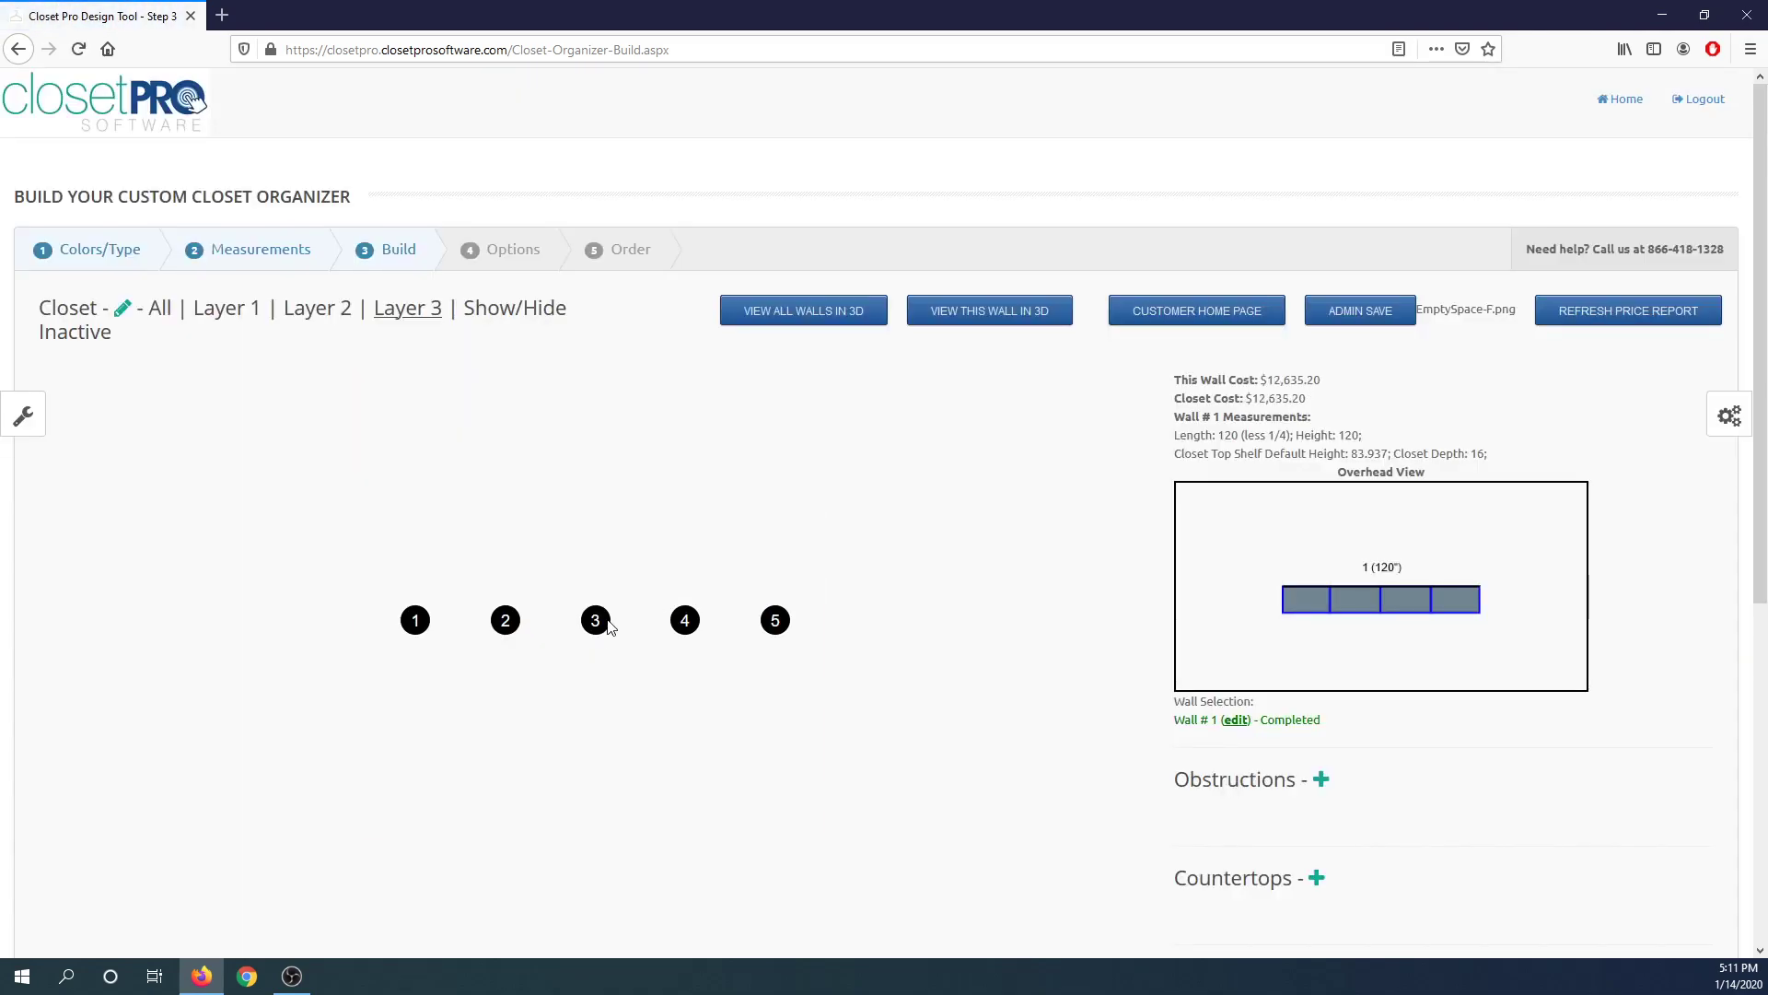
{"action": "left_click", "coordinate": [595, 620]}
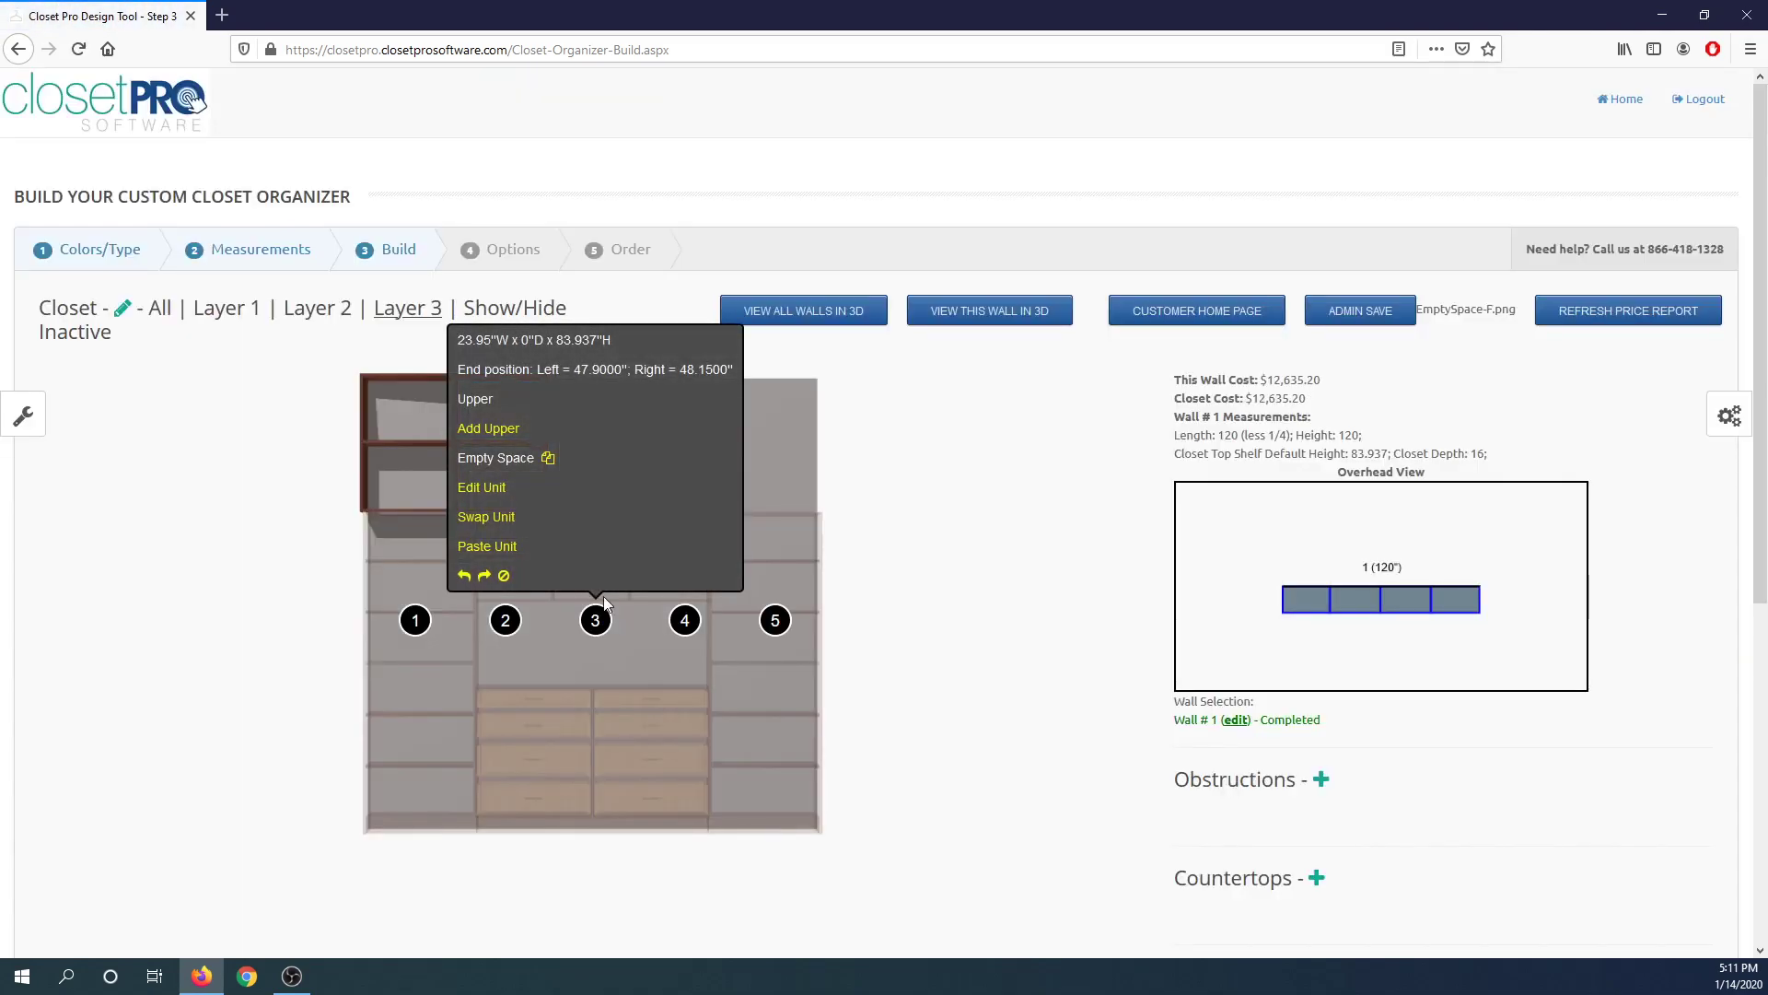
{"action": "left_click", "coordinate": [505, 430]}
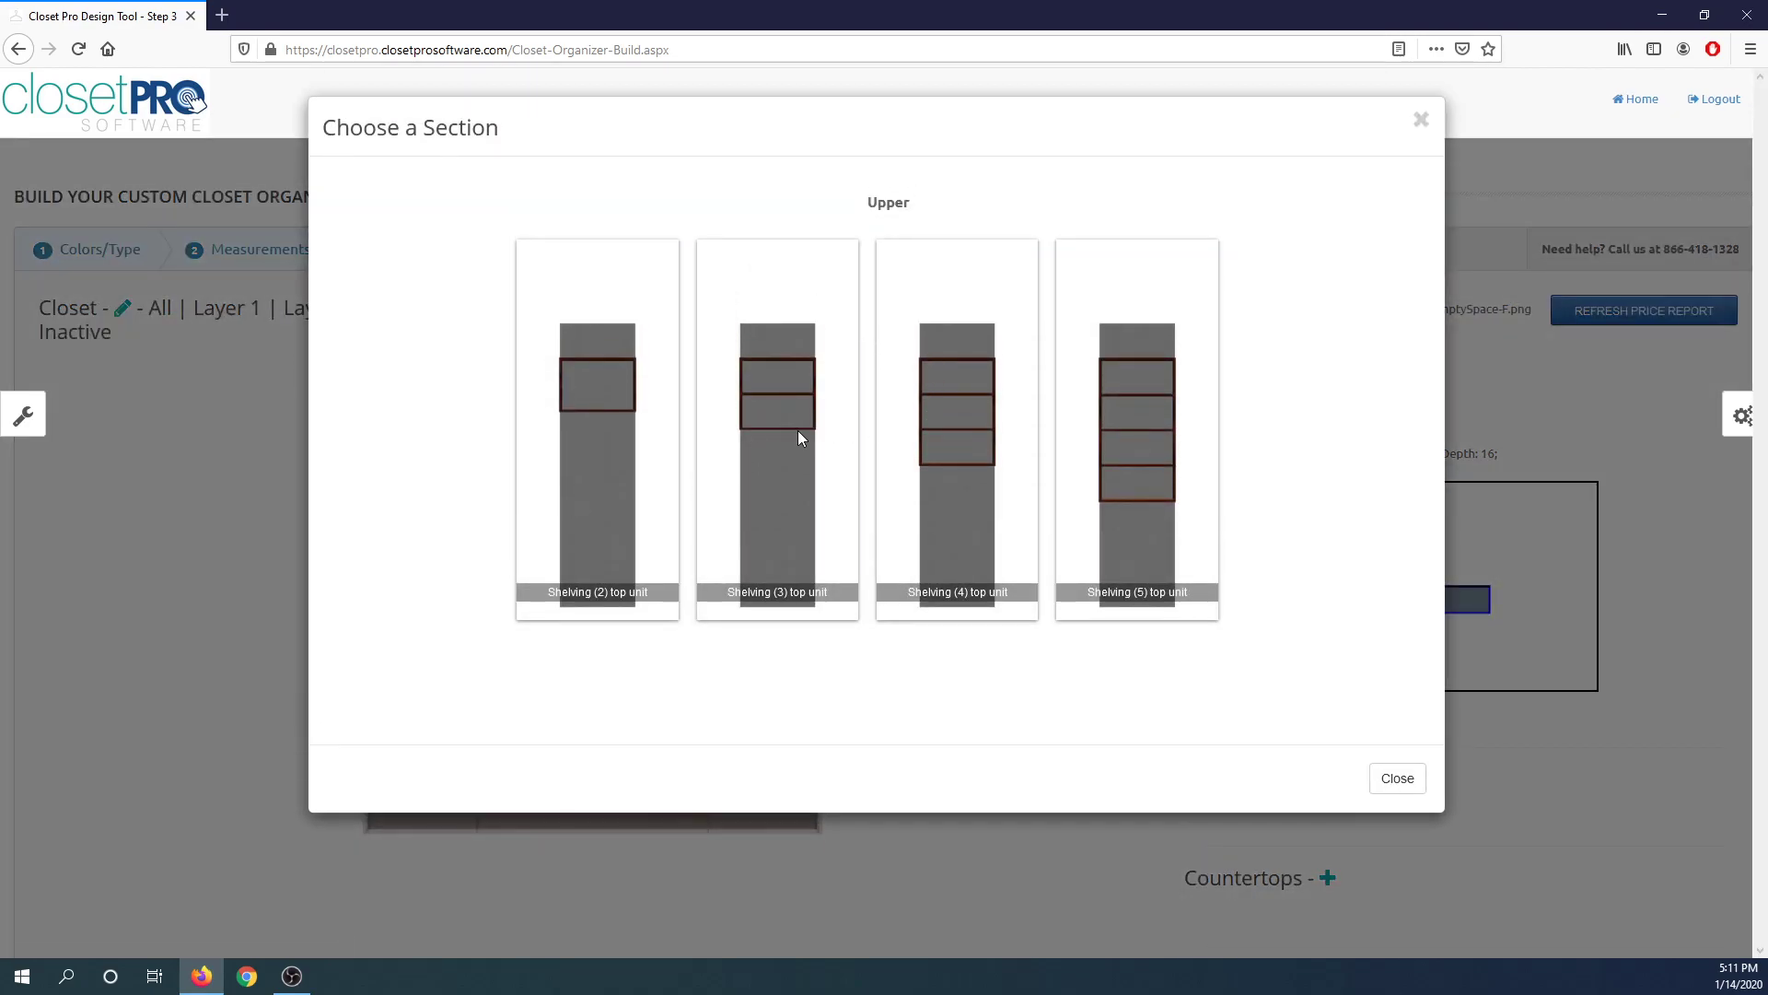
{"action": "left_click", "coordinate": [953, 450]}
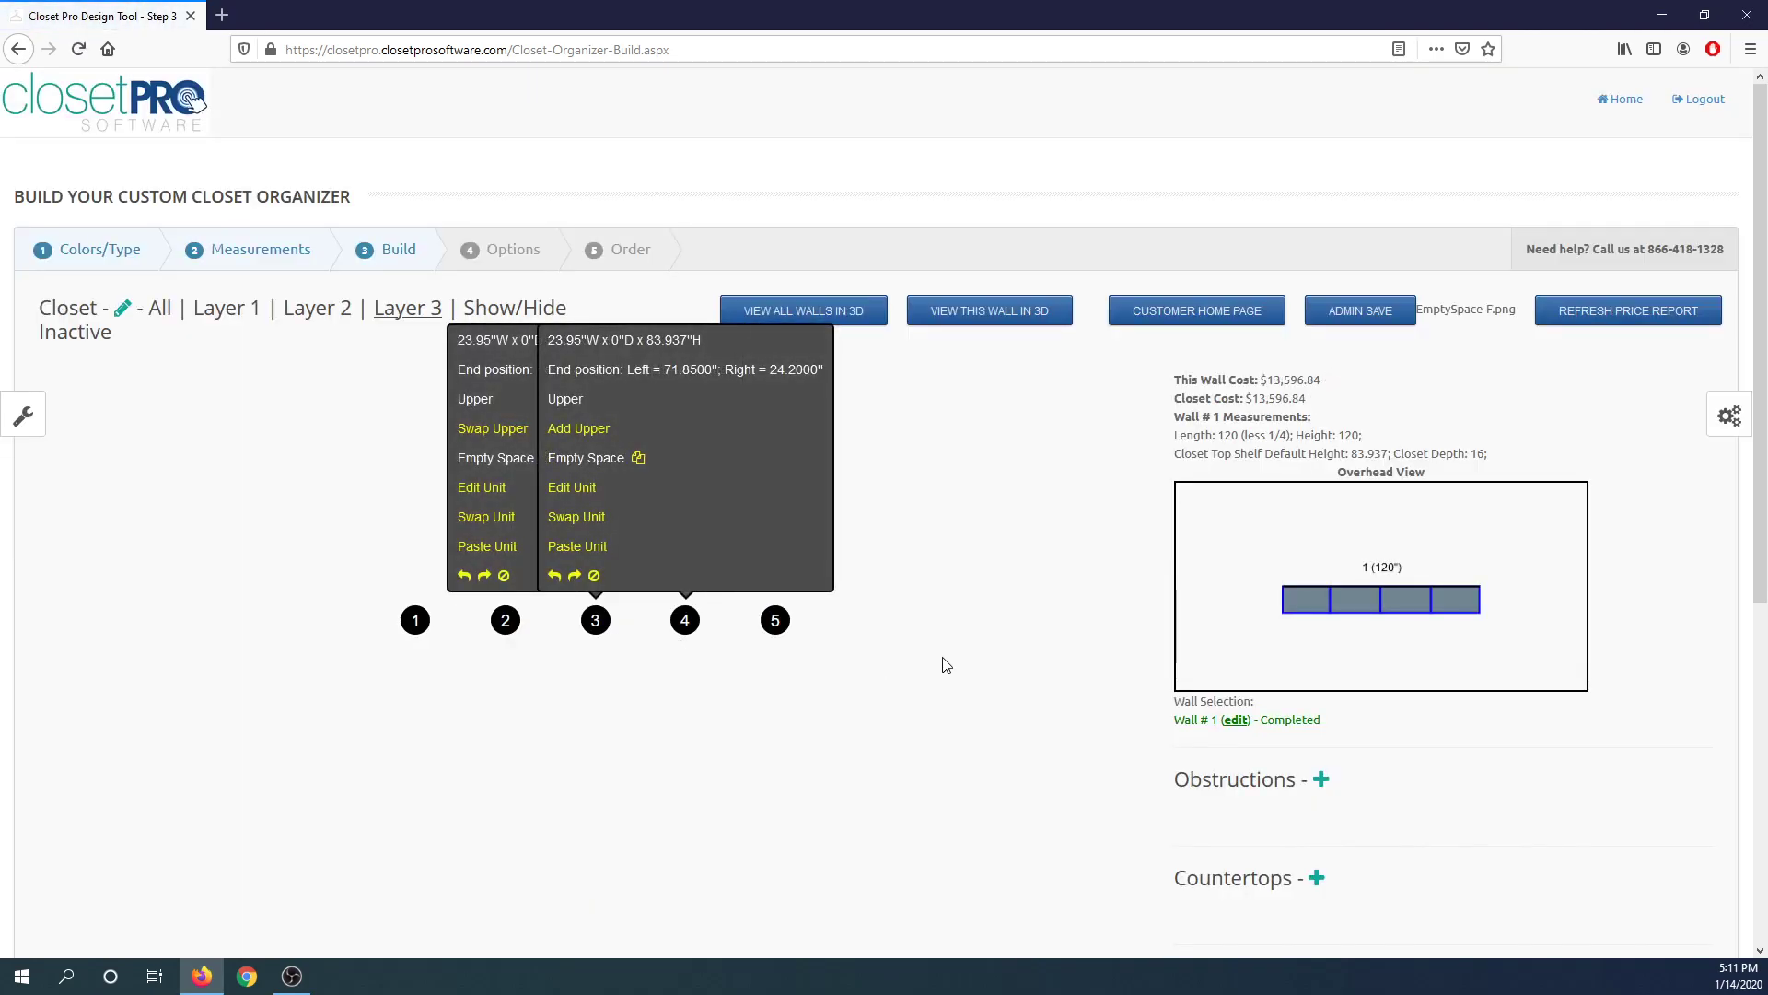
Add top shelving units above Layer 3's sections 4 and 5.
{"action": "mouse_move", "coordinate": [679, 608]}
{"action": "left_click", "coordinate": [589, 429]}
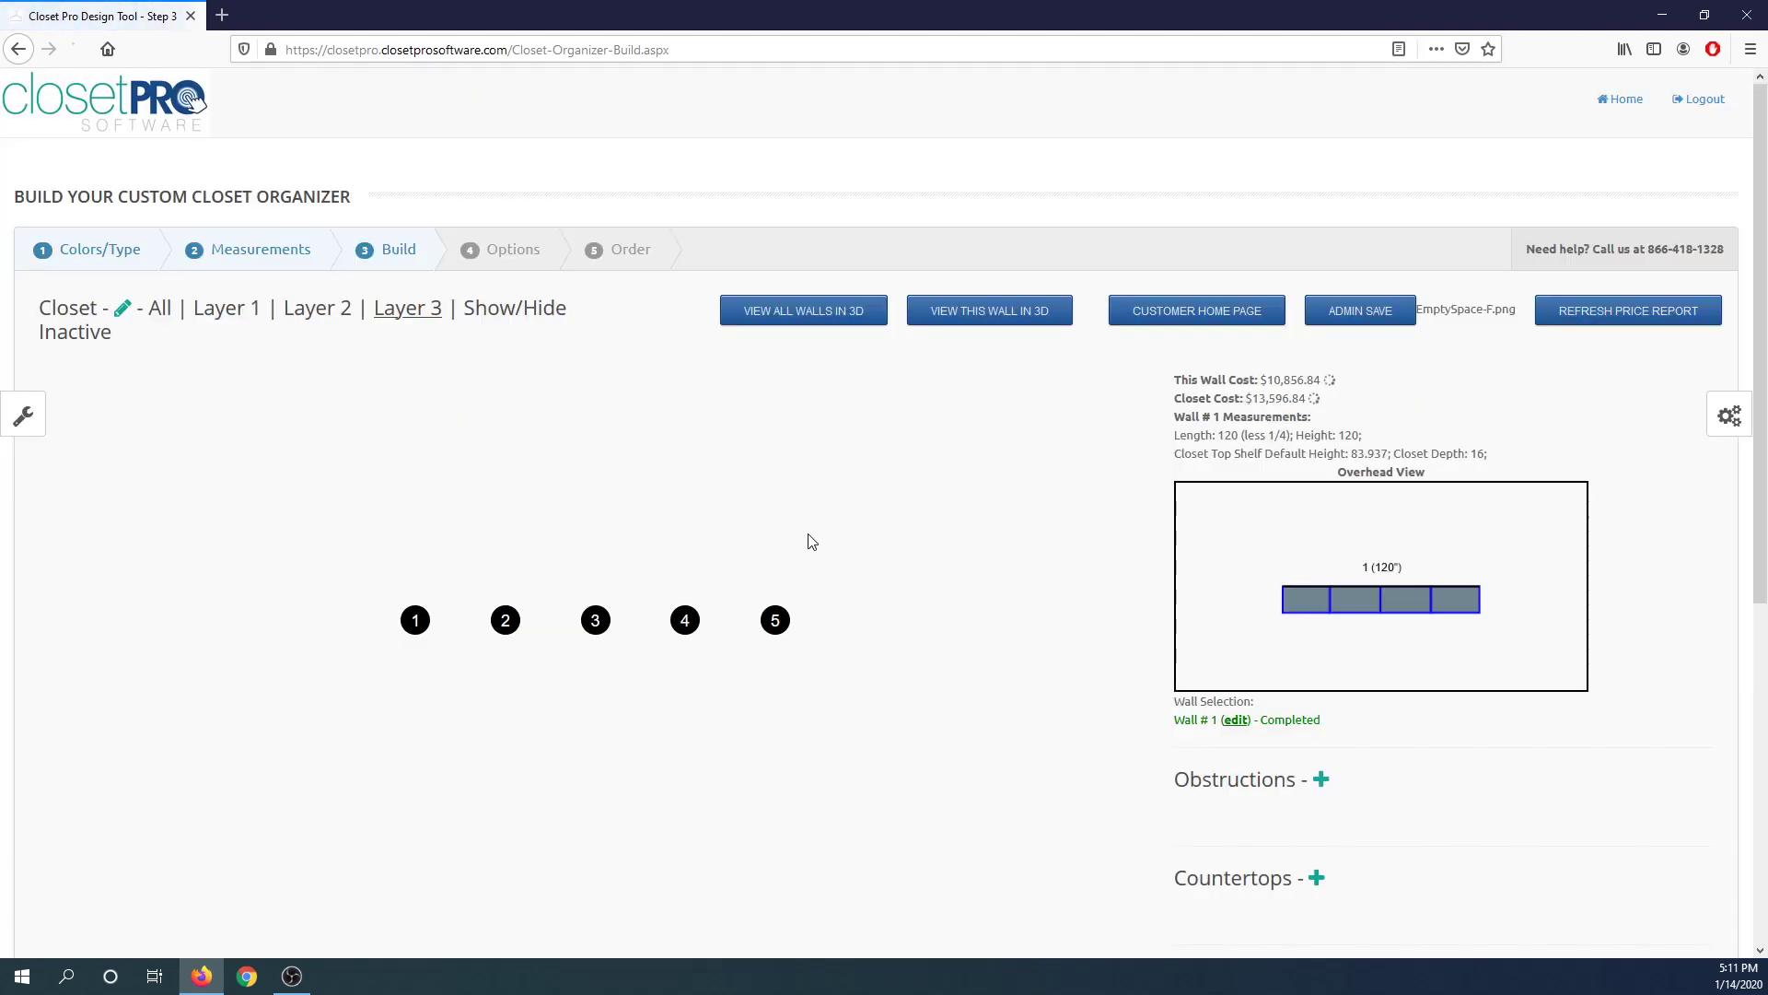
{"action": "mouse_move", "coordinate": [780, 621]}
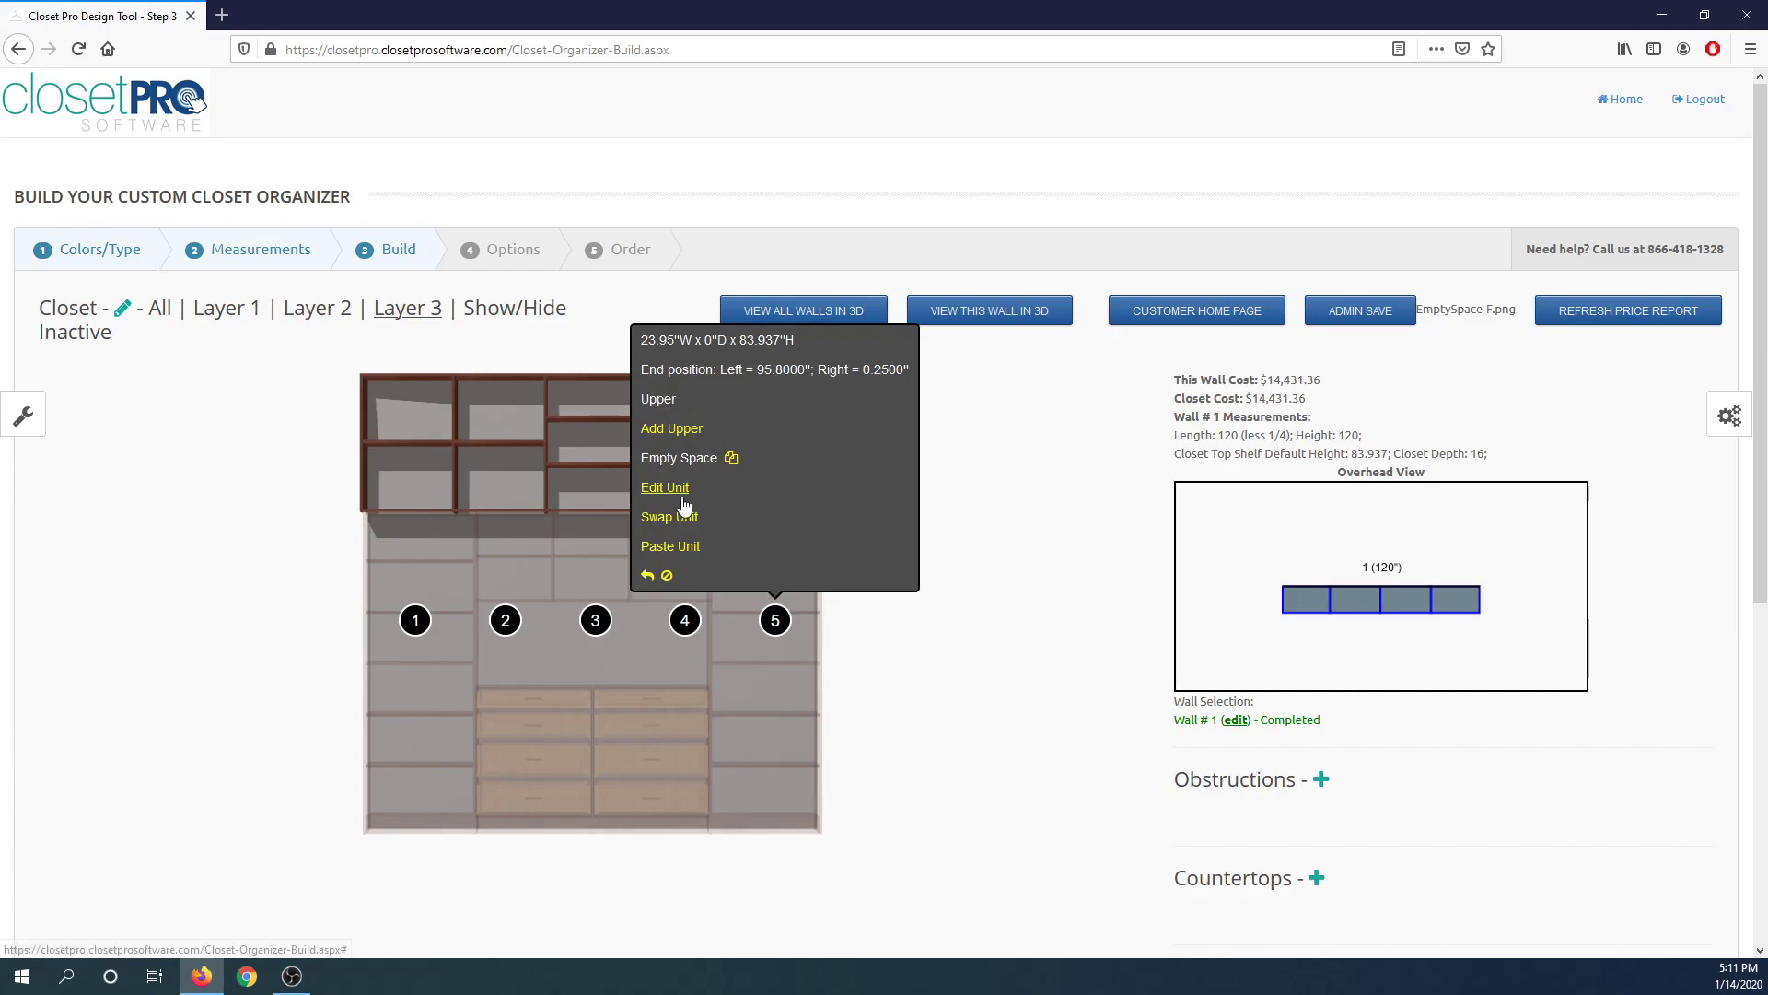
{"action": "left_click", "coordinate": [686, 430]}
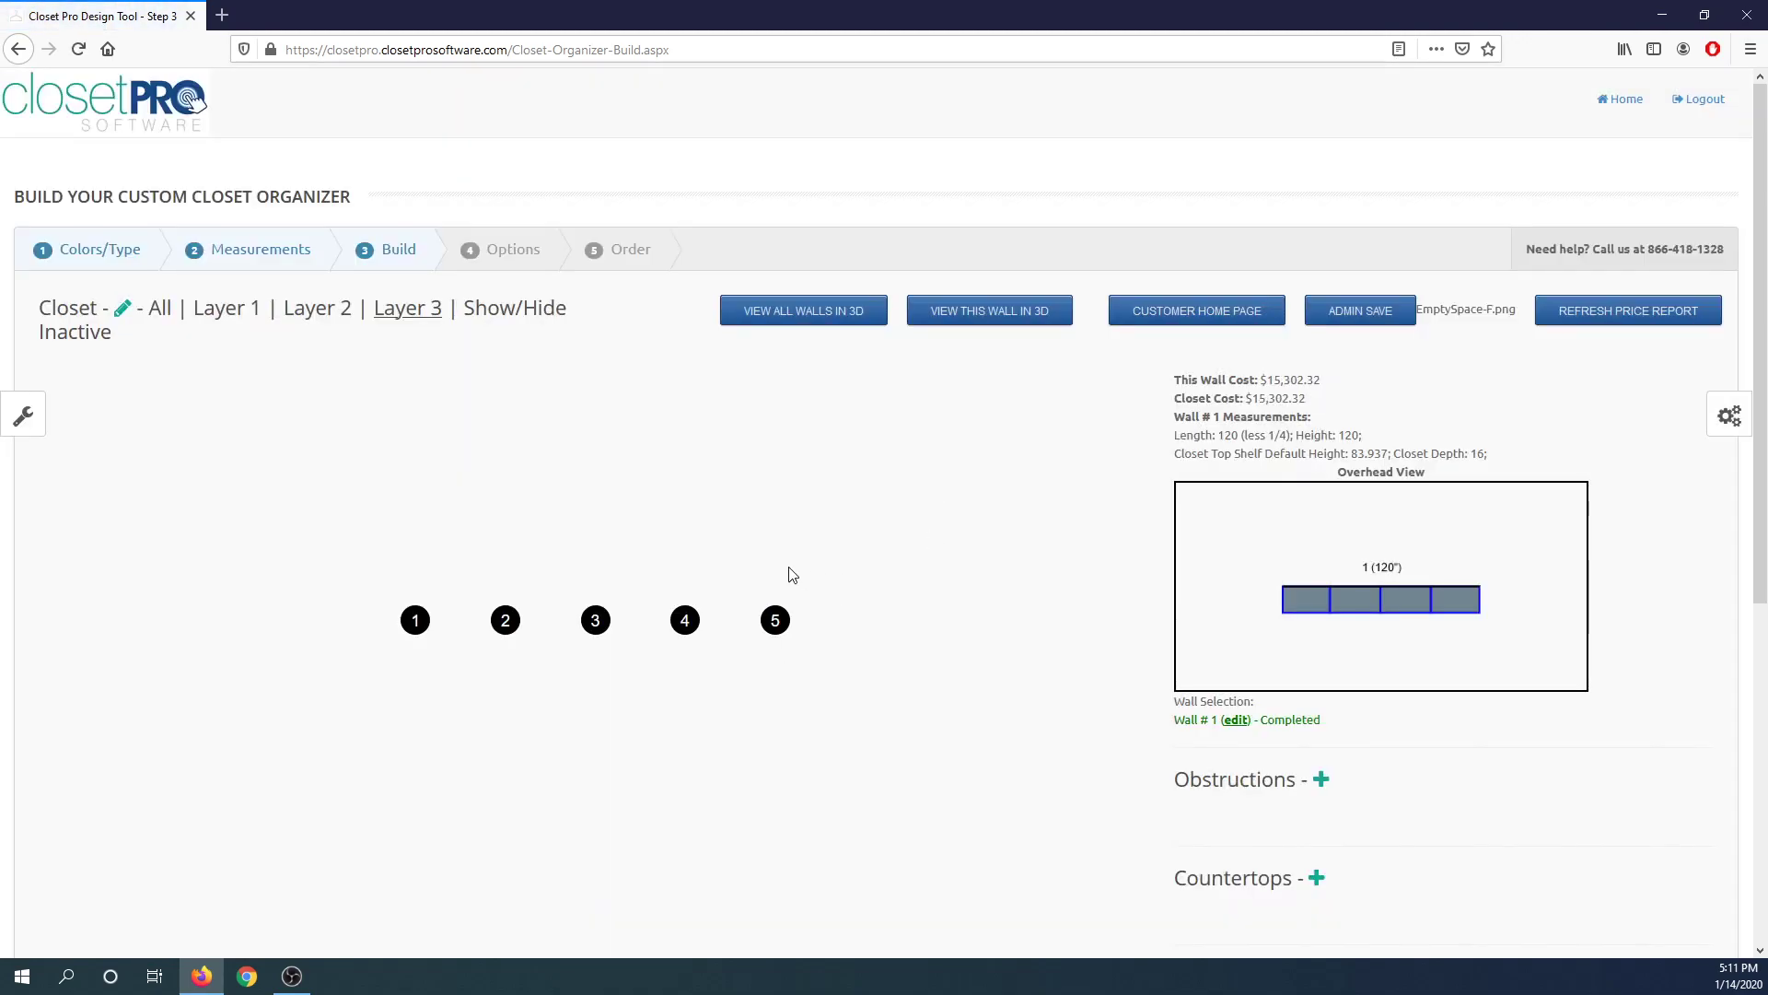
Show all layers, walk through the closet in the 3D view, and return to the build tool.
{"action": "left_click", "coordinate": [162, 309]}
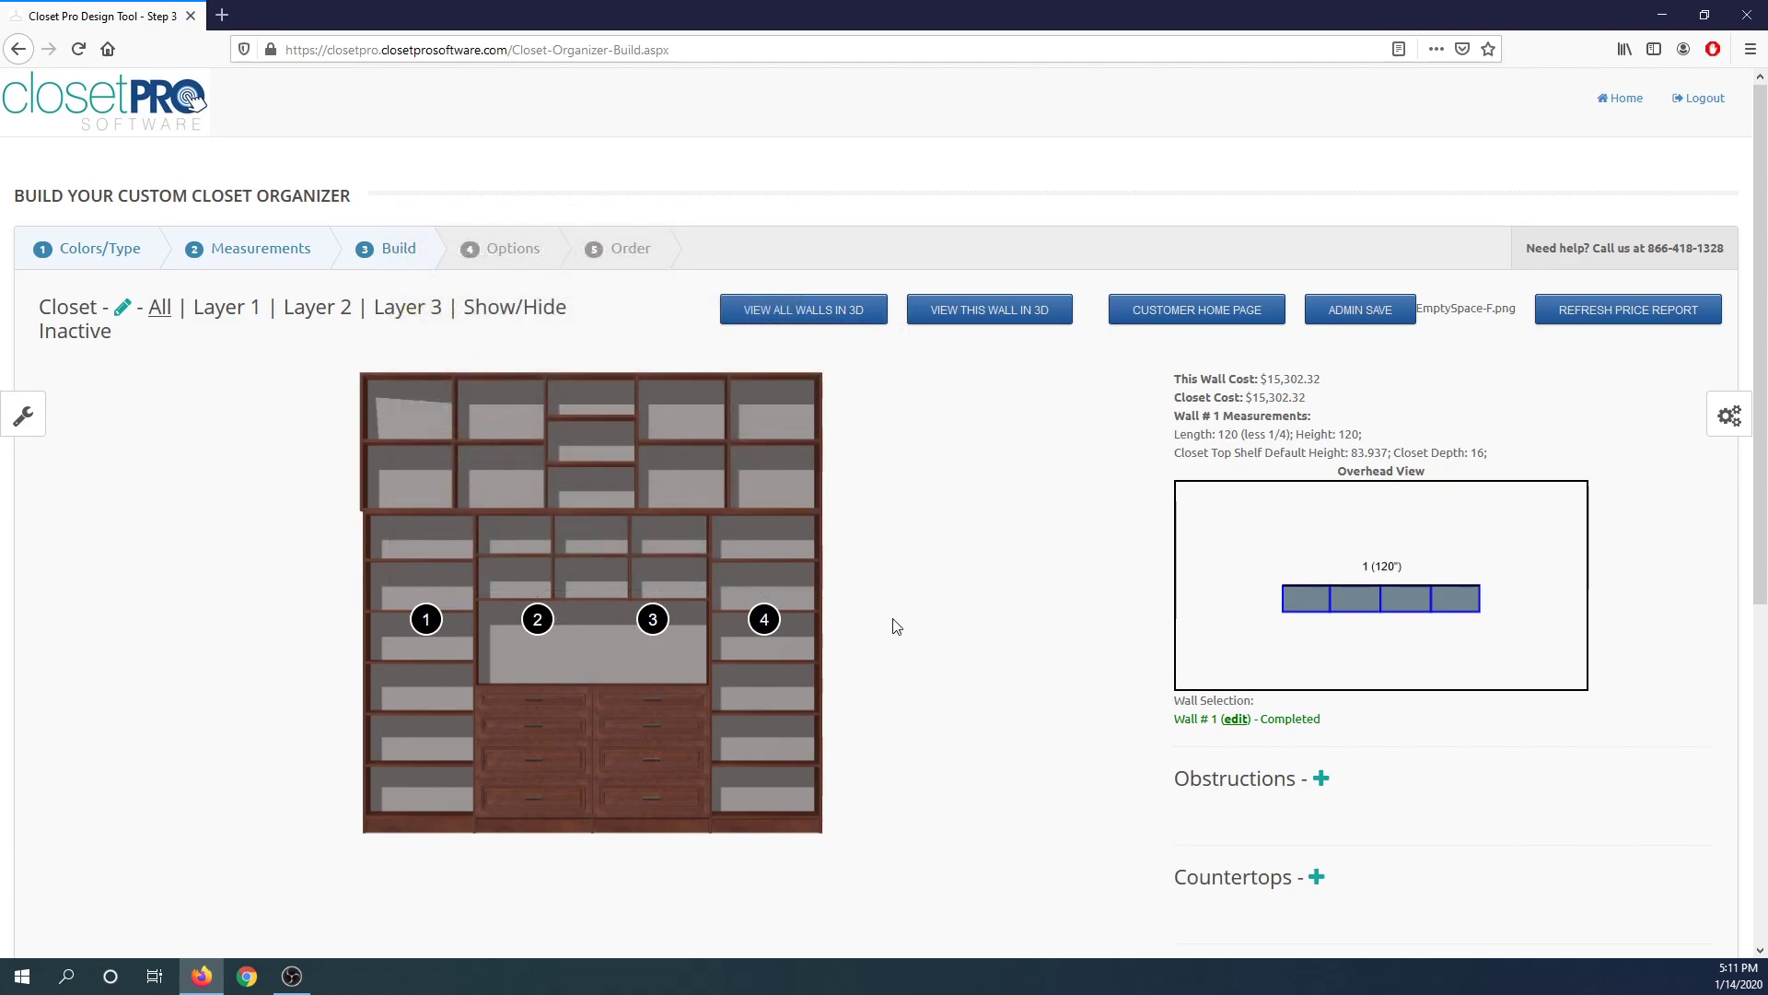
{"action": "scroll", "coordinate": [1197, 672], "scroll_direction": "down", "scroll_amount": 6}
{"action": "scroll", "coordinate": [1159, 669], "scroll_direction": "up", "scroll_amount": 6}
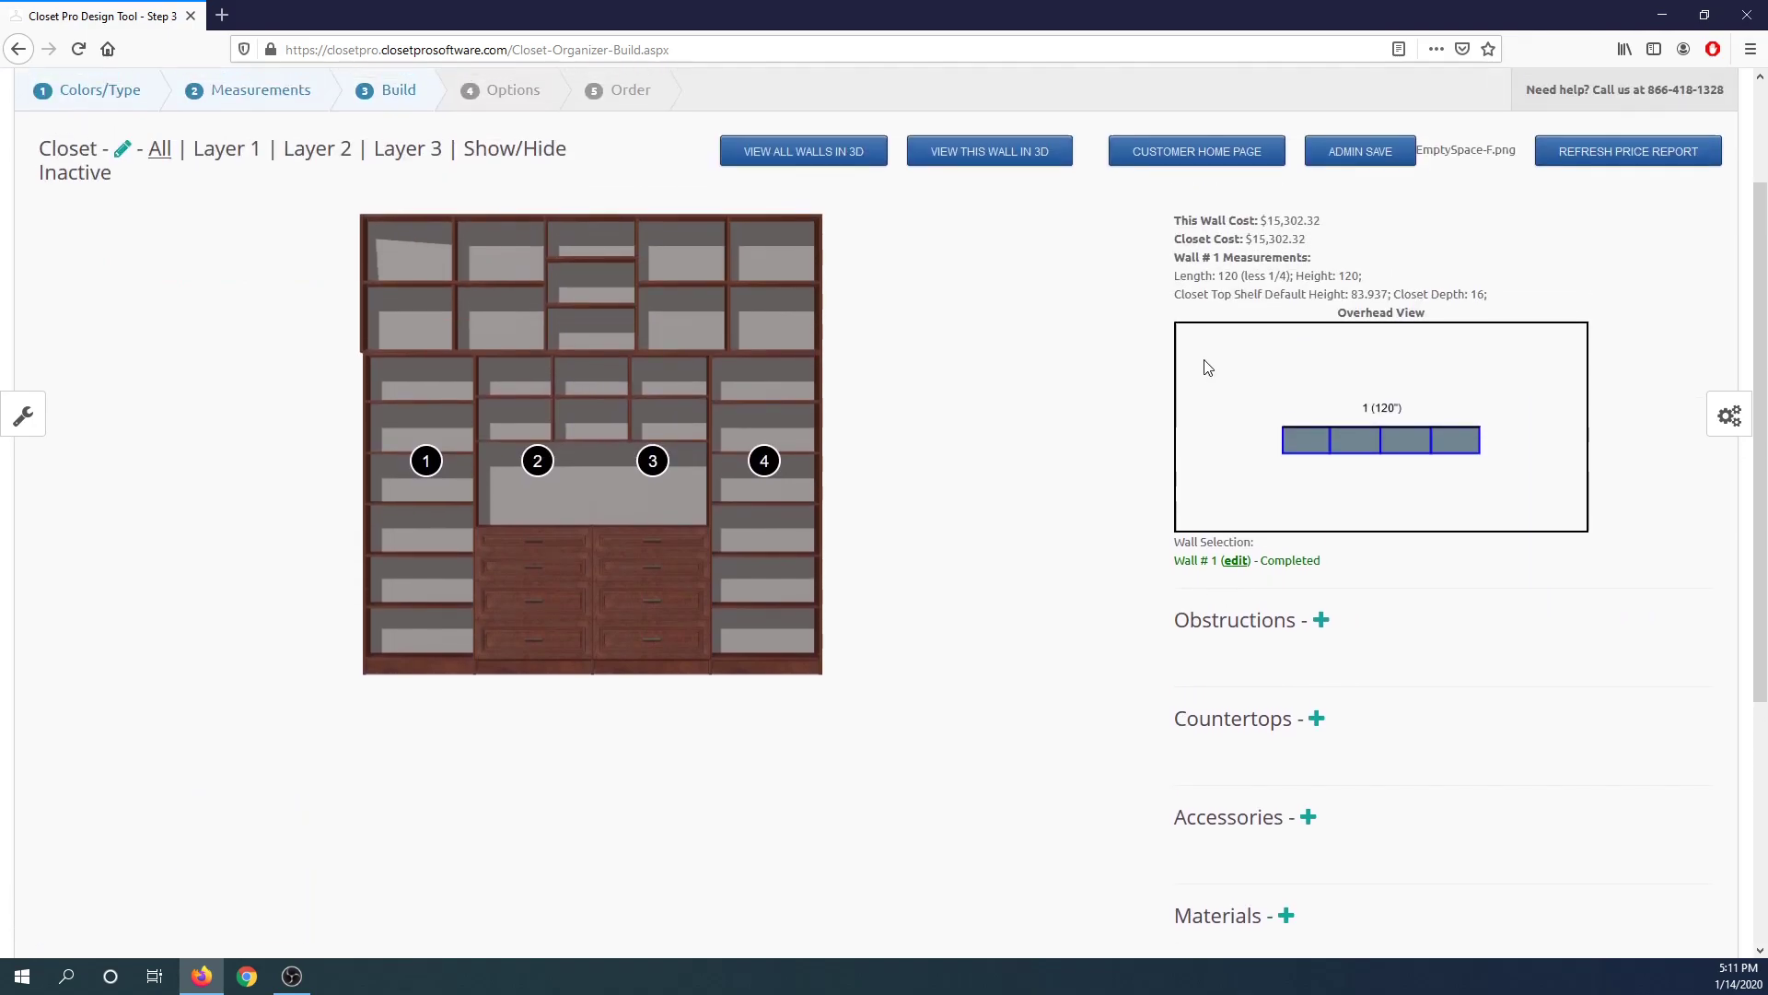
{"action": "left_click", "coordinate": [811, 313]}
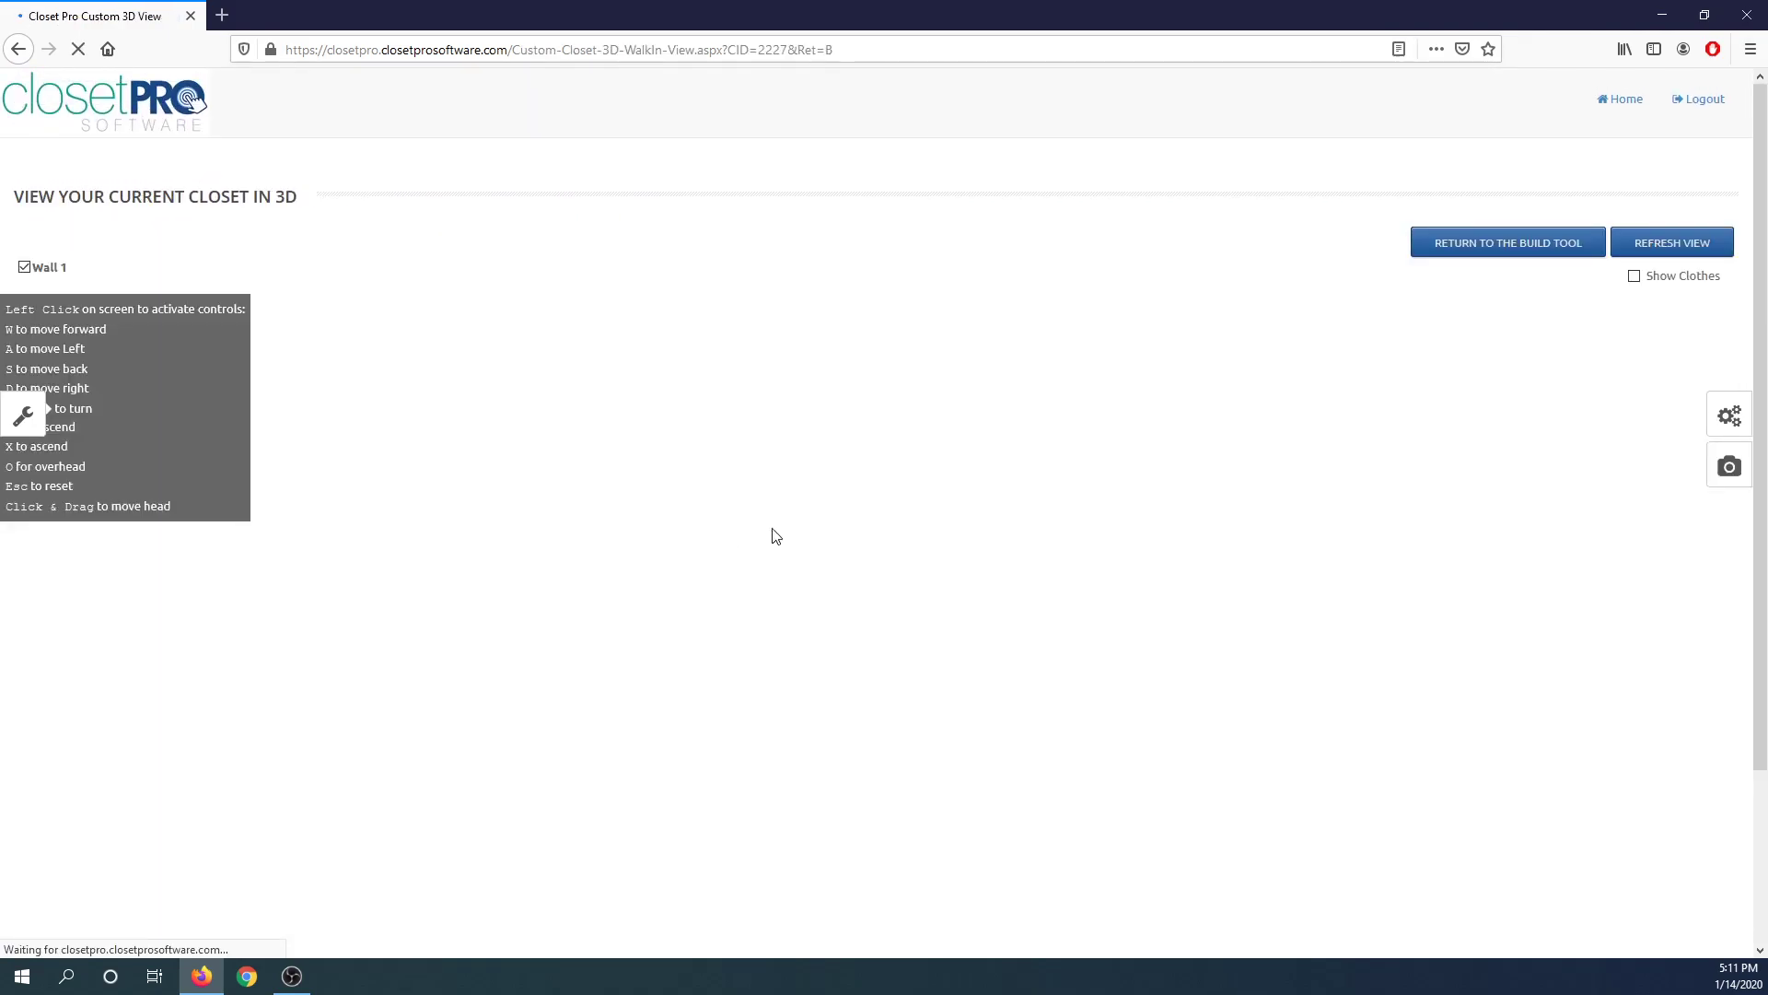
{"action": "scroll", "coordinate": [833, 586], "scroll_direction": "down", "scroll_amount": 3}
{"action": "left_click_drag", "start_coordinate": [831, 593], "coordinate": [931, 606]}
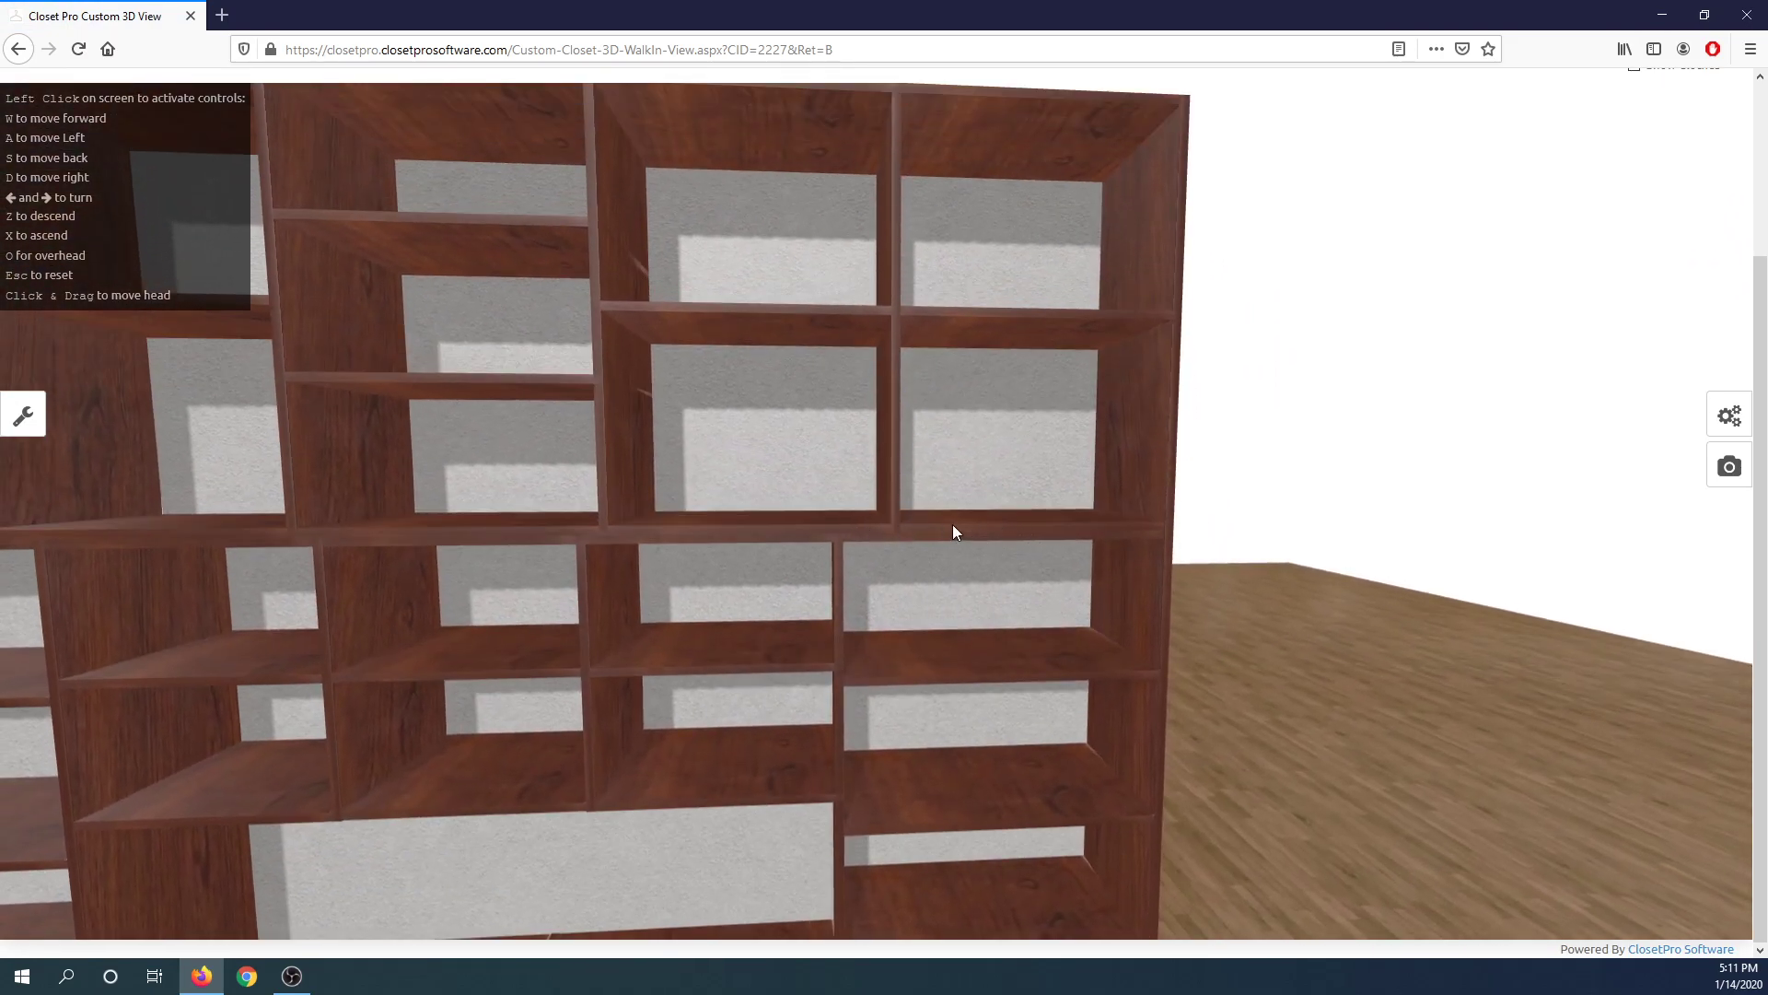
{"action": "left_click_drag", "start_coordinate": [862, 533], "coordinate": [875, 478]}
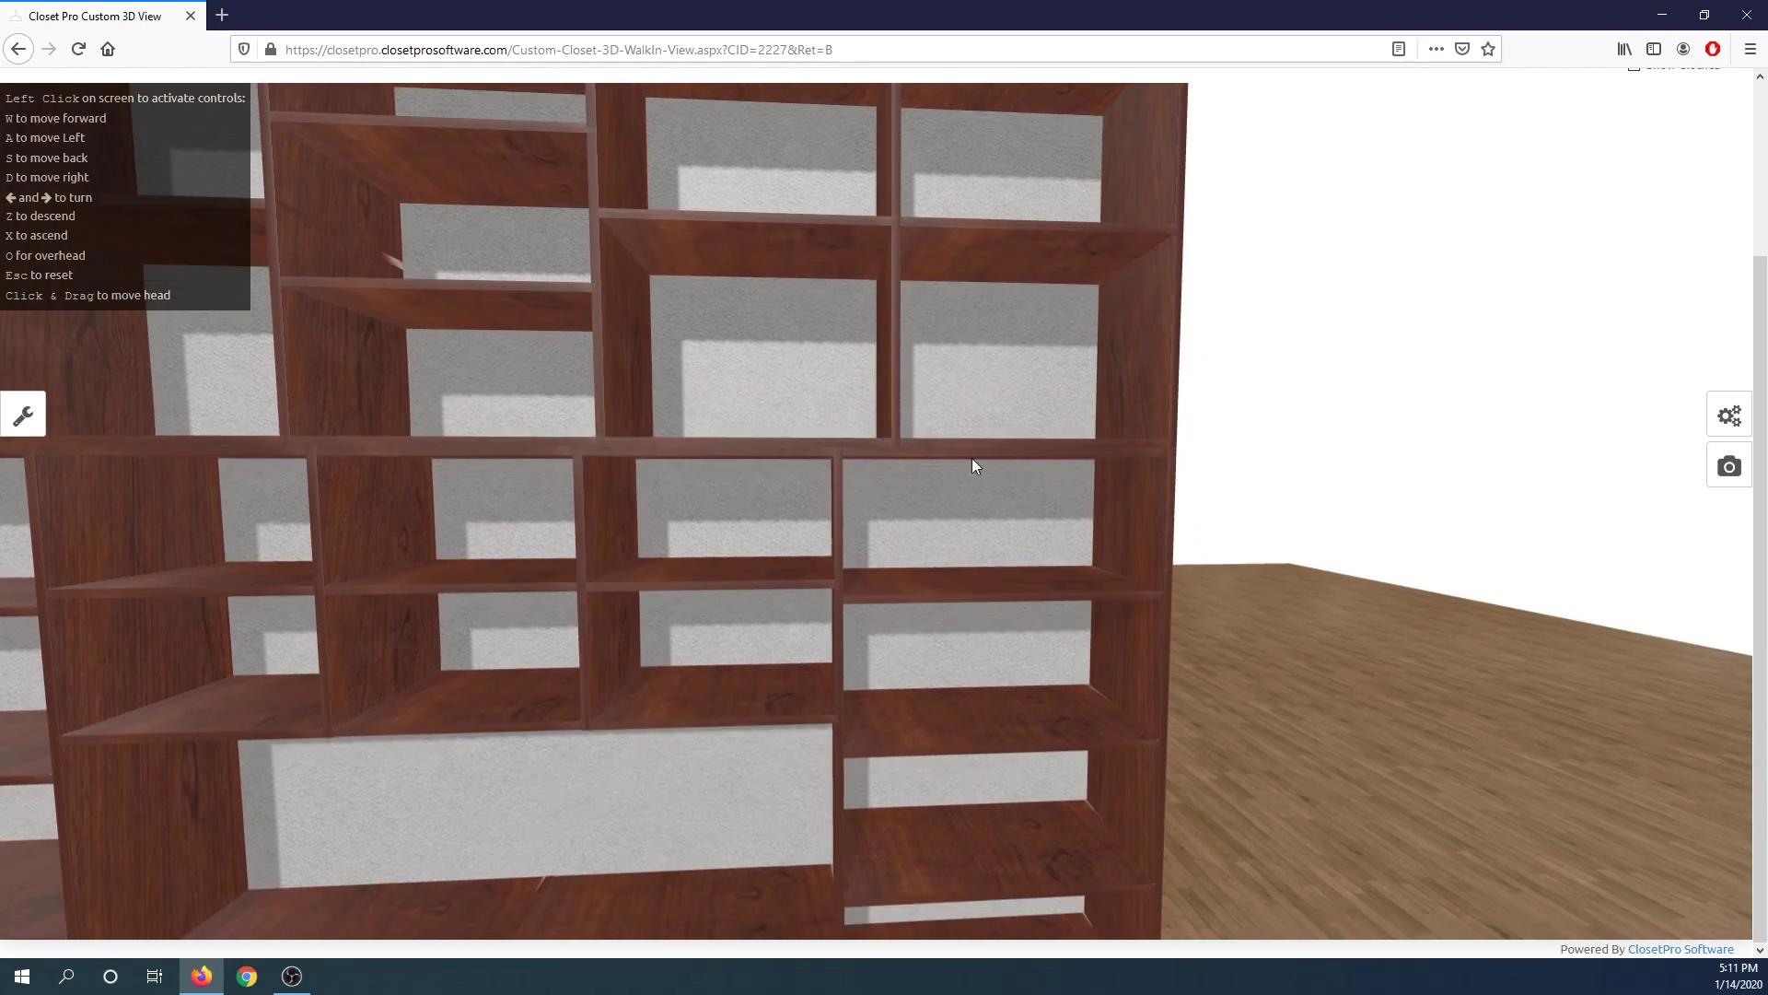
{"action": "key", "text": "z"}
{"action": "key", "text": "z"}
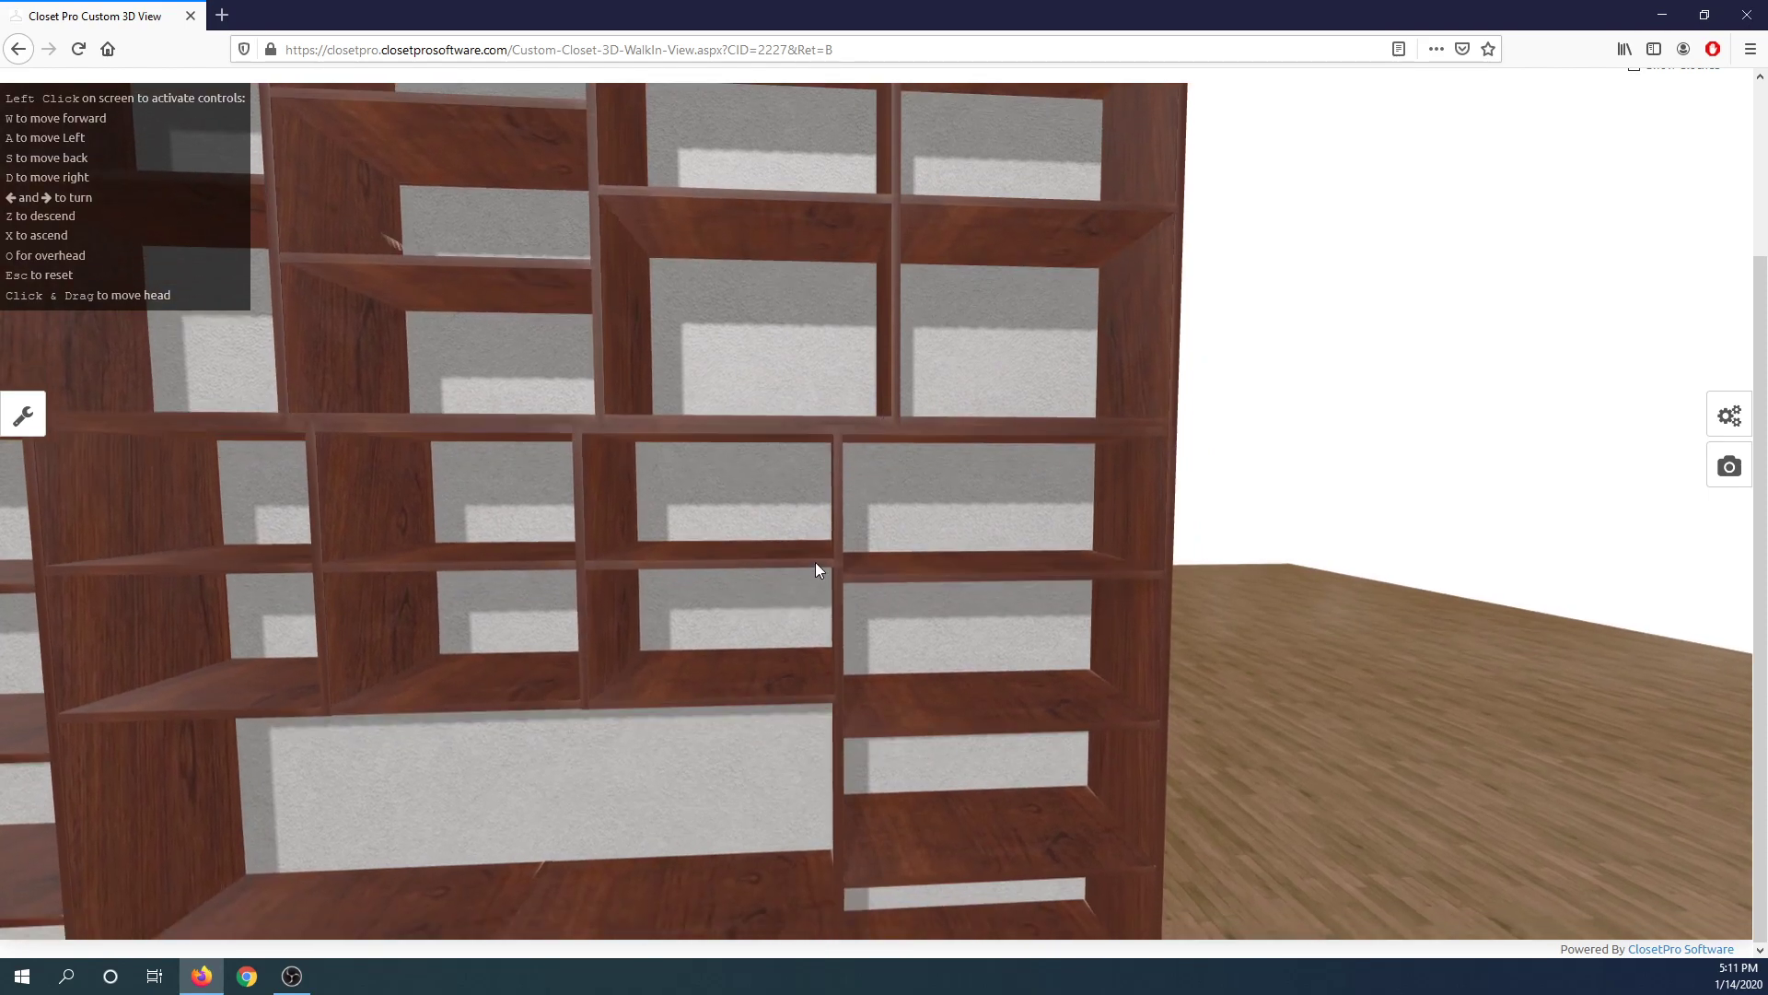
{"action": "left_click_drag", "start_coordinate": [741, 531], "coordinate": [949, 511]}
{"action": "left_click_drag", "start_coordinate": [1094, 517], "coordinate": [875, 547]}
{"action": "scroll", "coordinate": [877, 547], "scroll_direction": "up", "scroll_amount": 3}
{"action": "left_click", "coordinate": [1494, 252]}
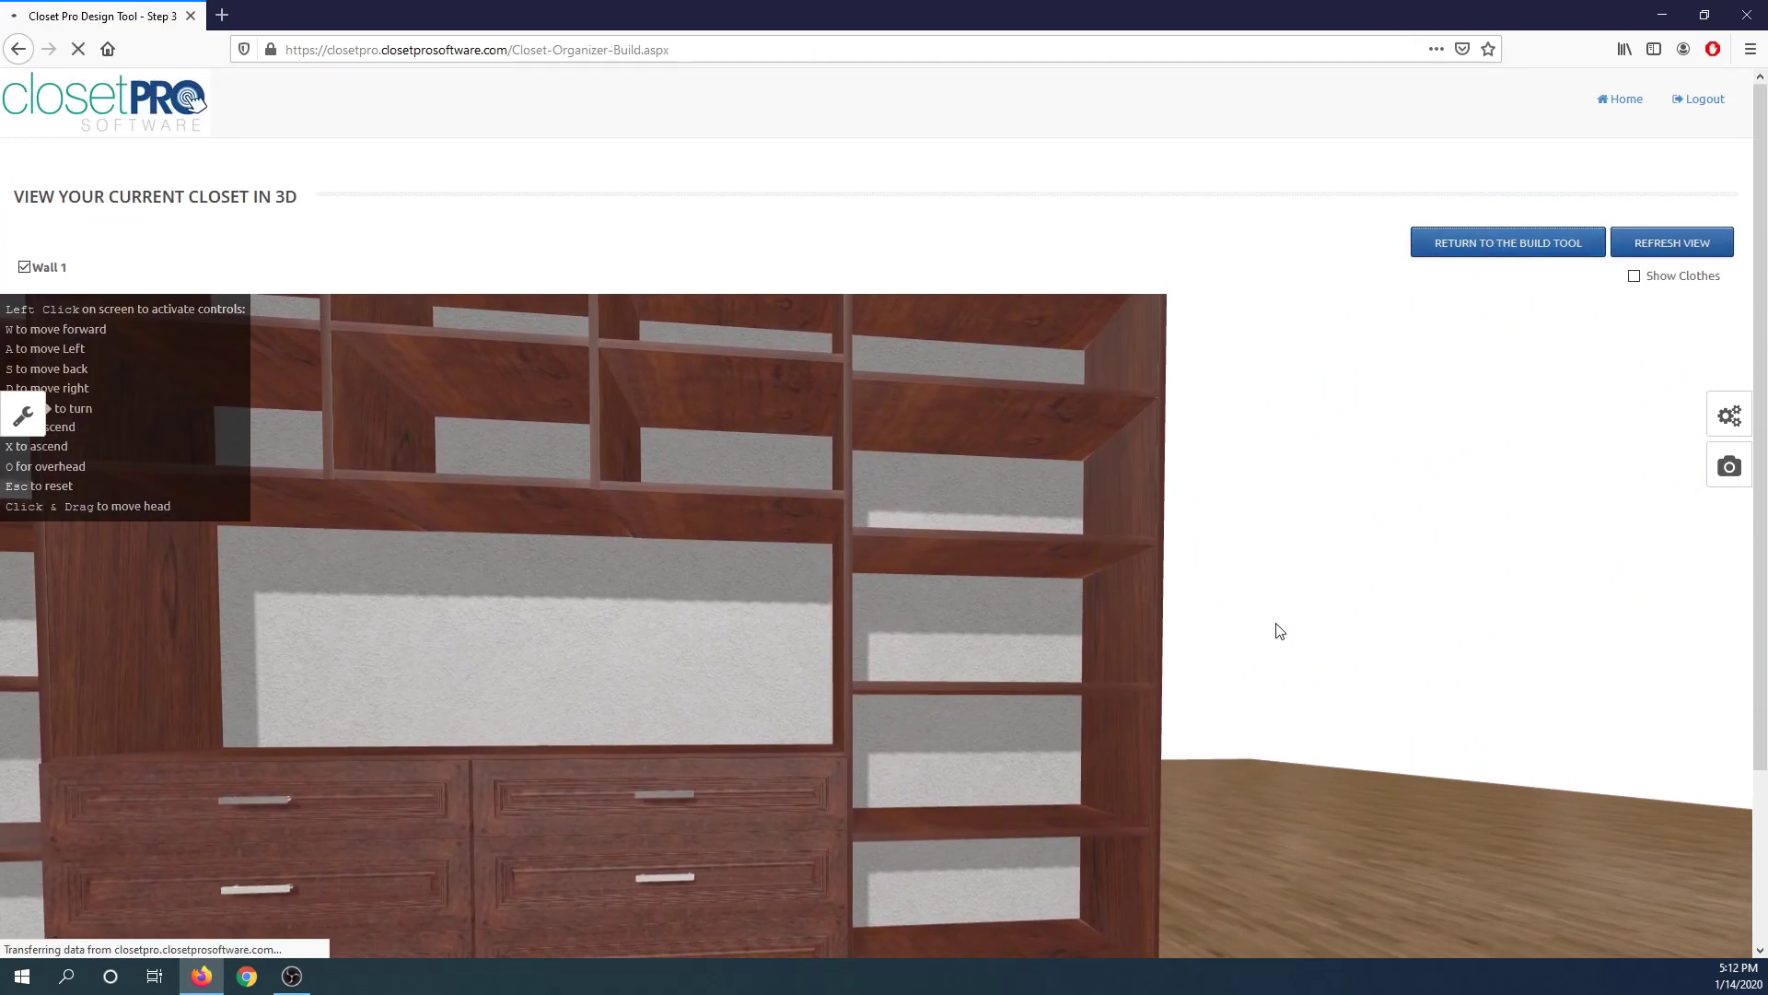
Delete Layer 3 from the closet's layer list.
{"action": "scroll", "coordinate": [1387, 664], "scroll_direction": "down", "scroll_amount": 6}
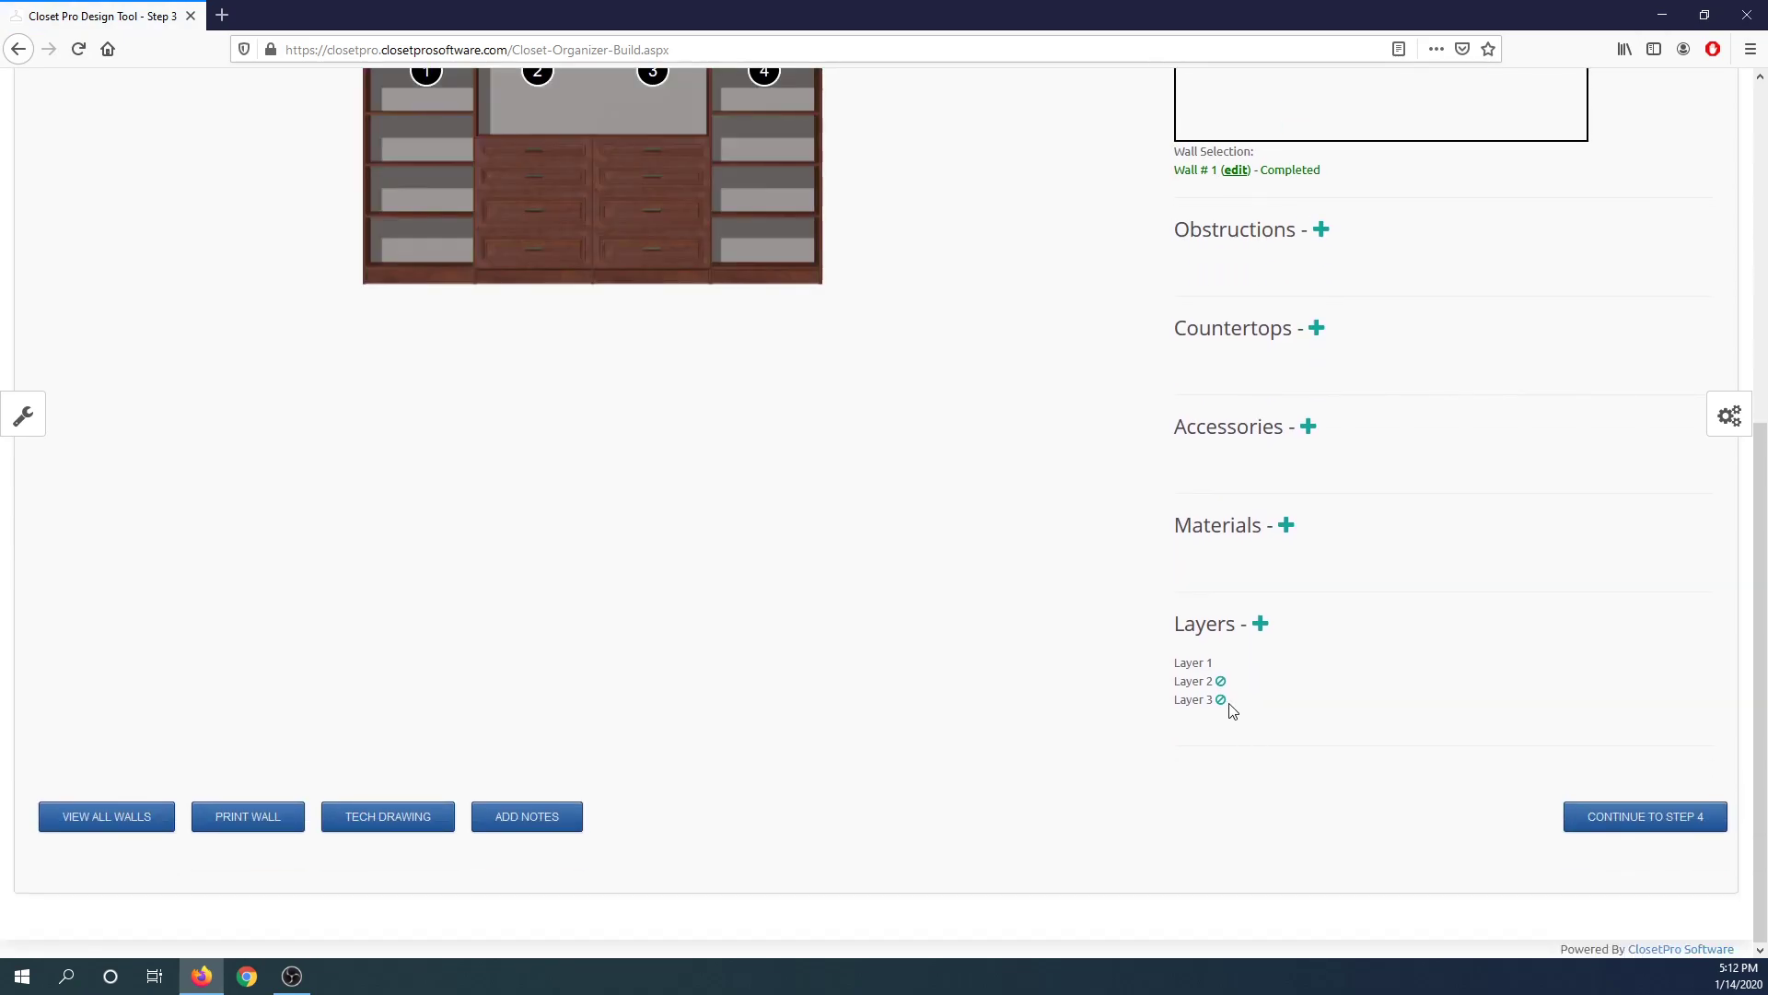
{"action": "left_click", "coordinate": [1220, 699]}
{"action": "left_click", "coordinate": [856, 425]}
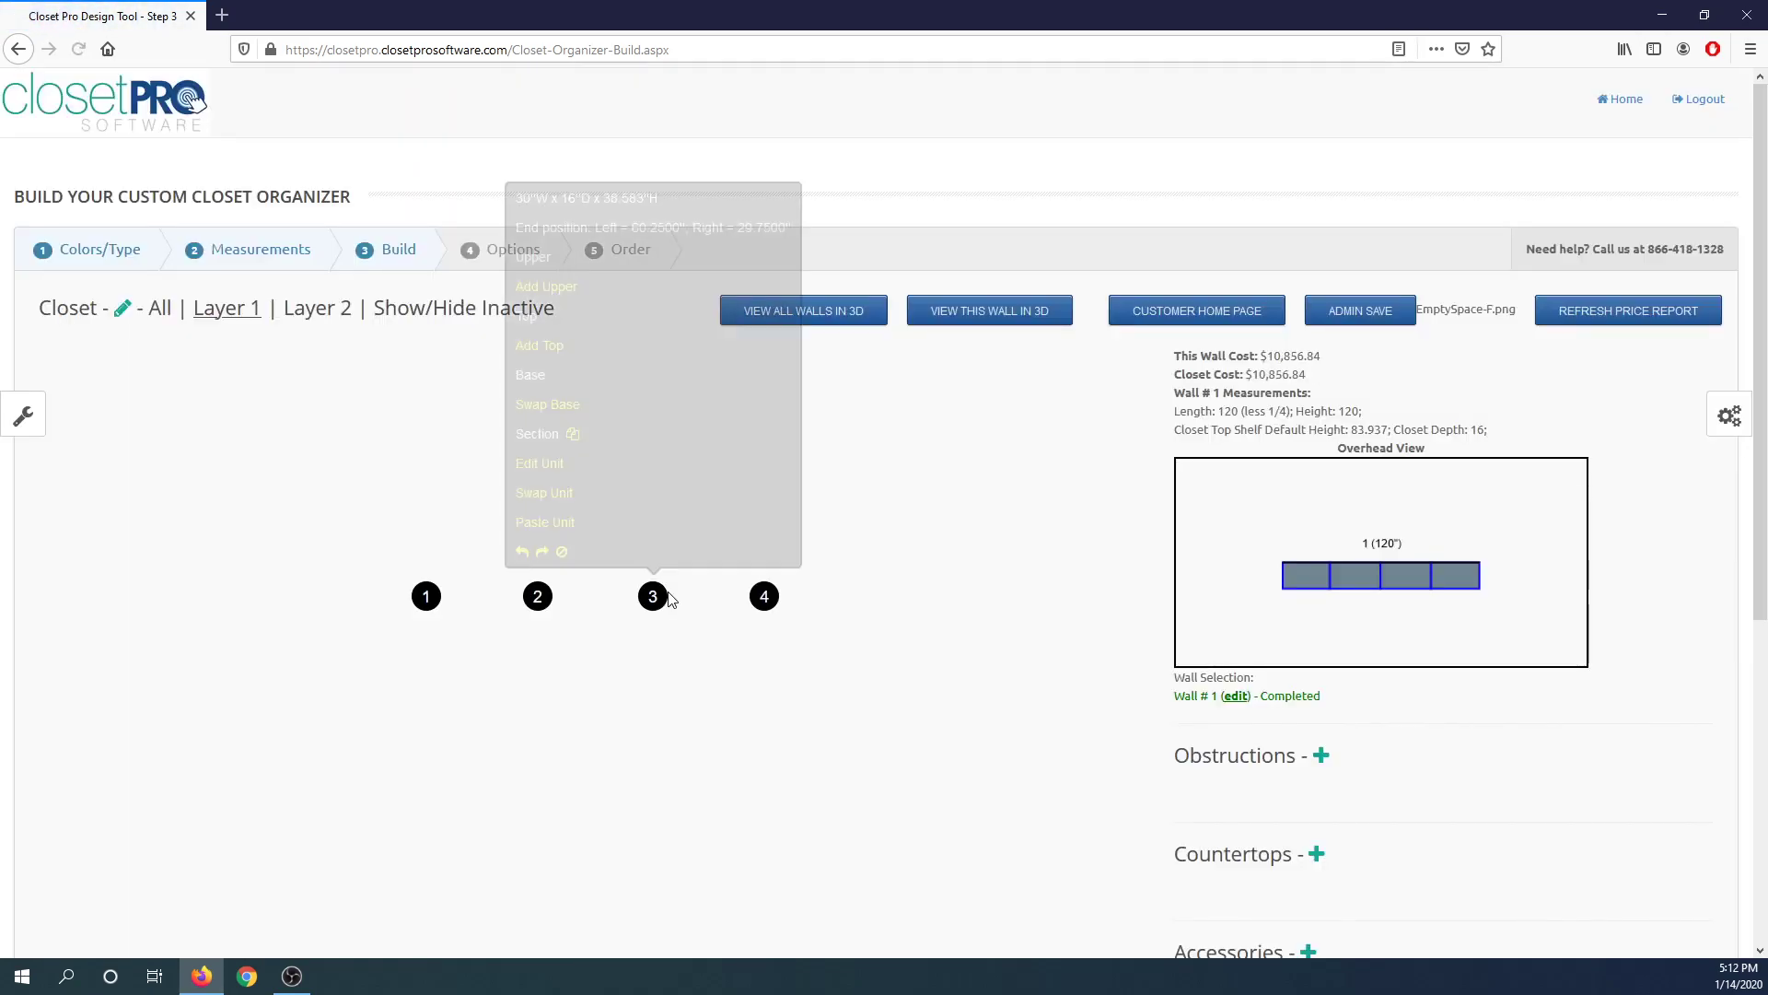
Look over Layer 2 and Layer 1, then add a new layer to the closet.
{"action": "left_click", "coordinate": [319, 311]}
{"action": "left_click", "coordinate": [237, 308]}
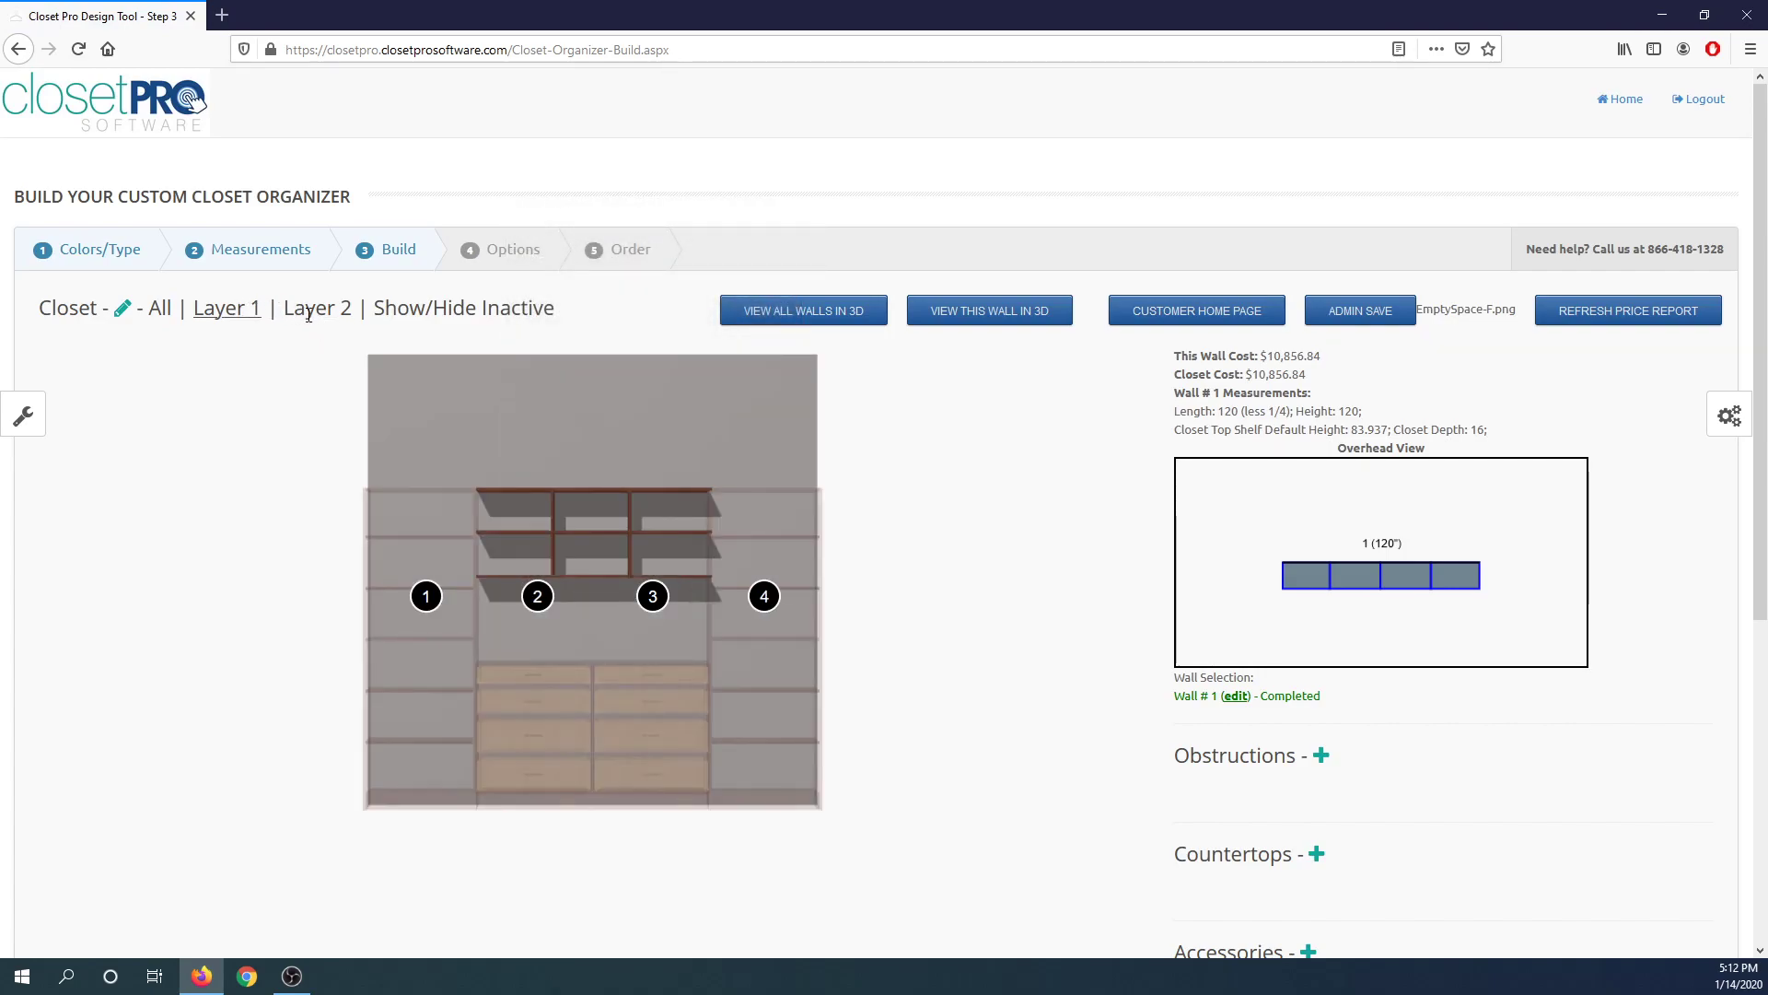
{"action": "scroll", "coordinate": [549, 394], "scroll_direction": "down", "scroll_amount": 5}
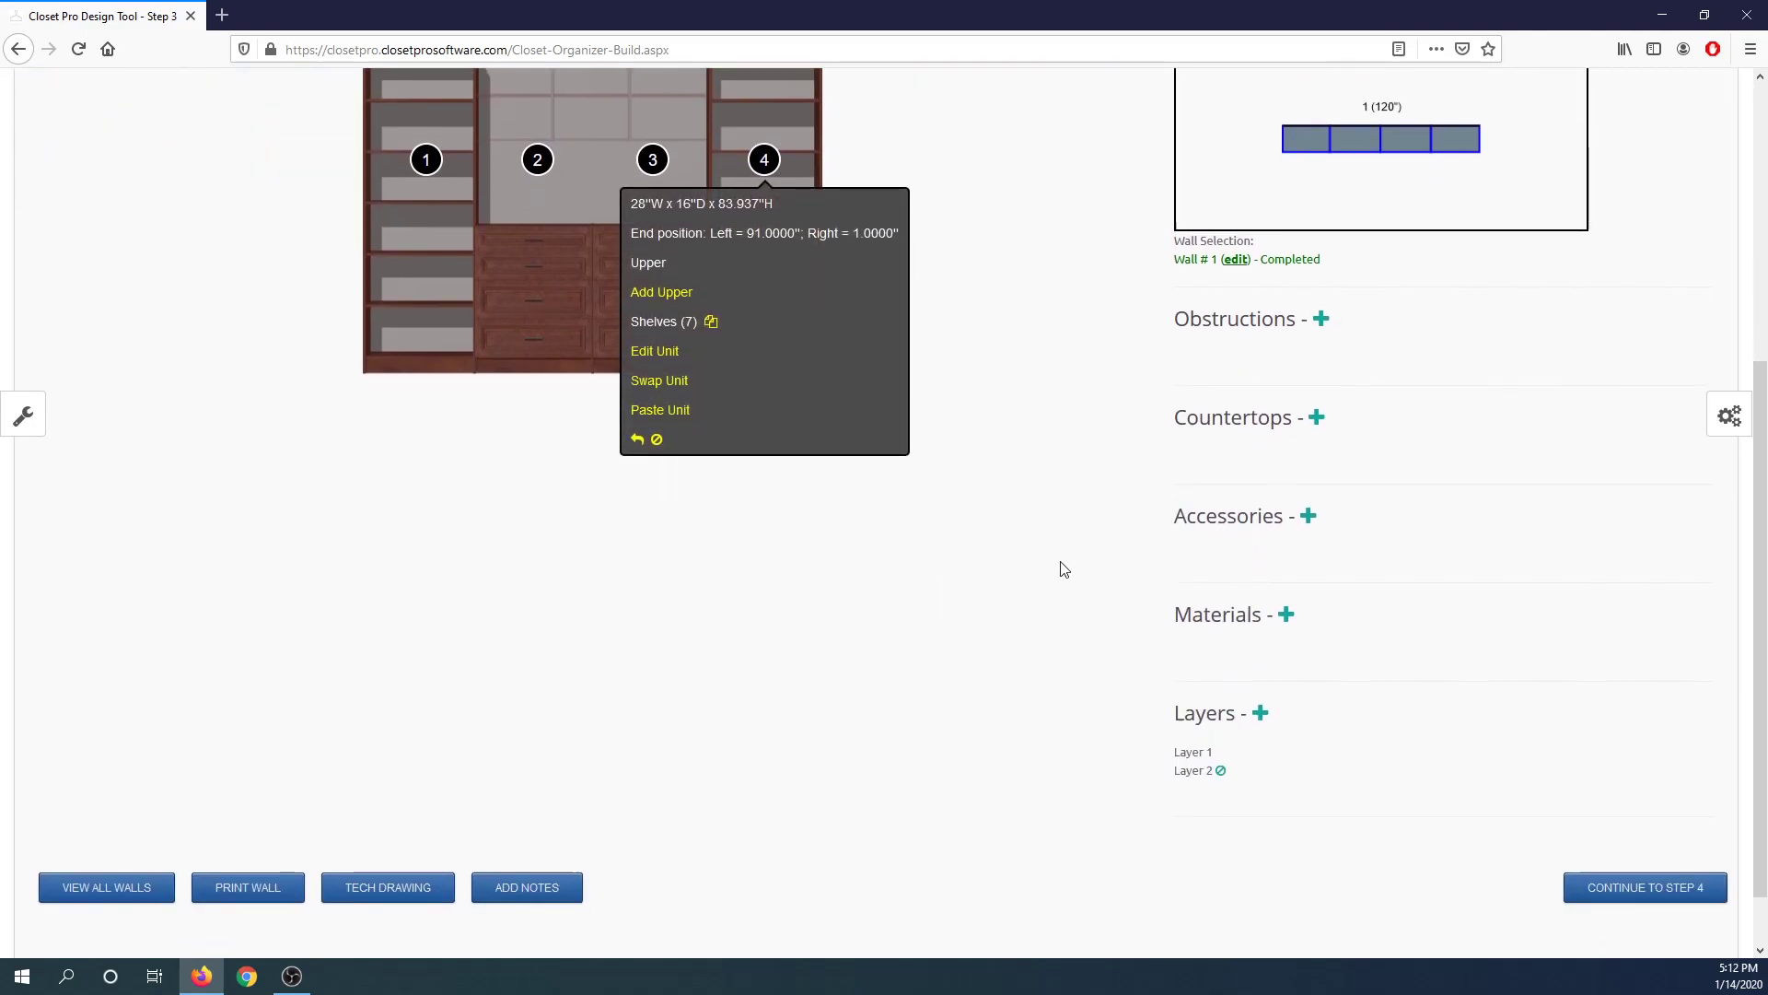
{"action": "left_click", "coordinate": [1263, 646]}
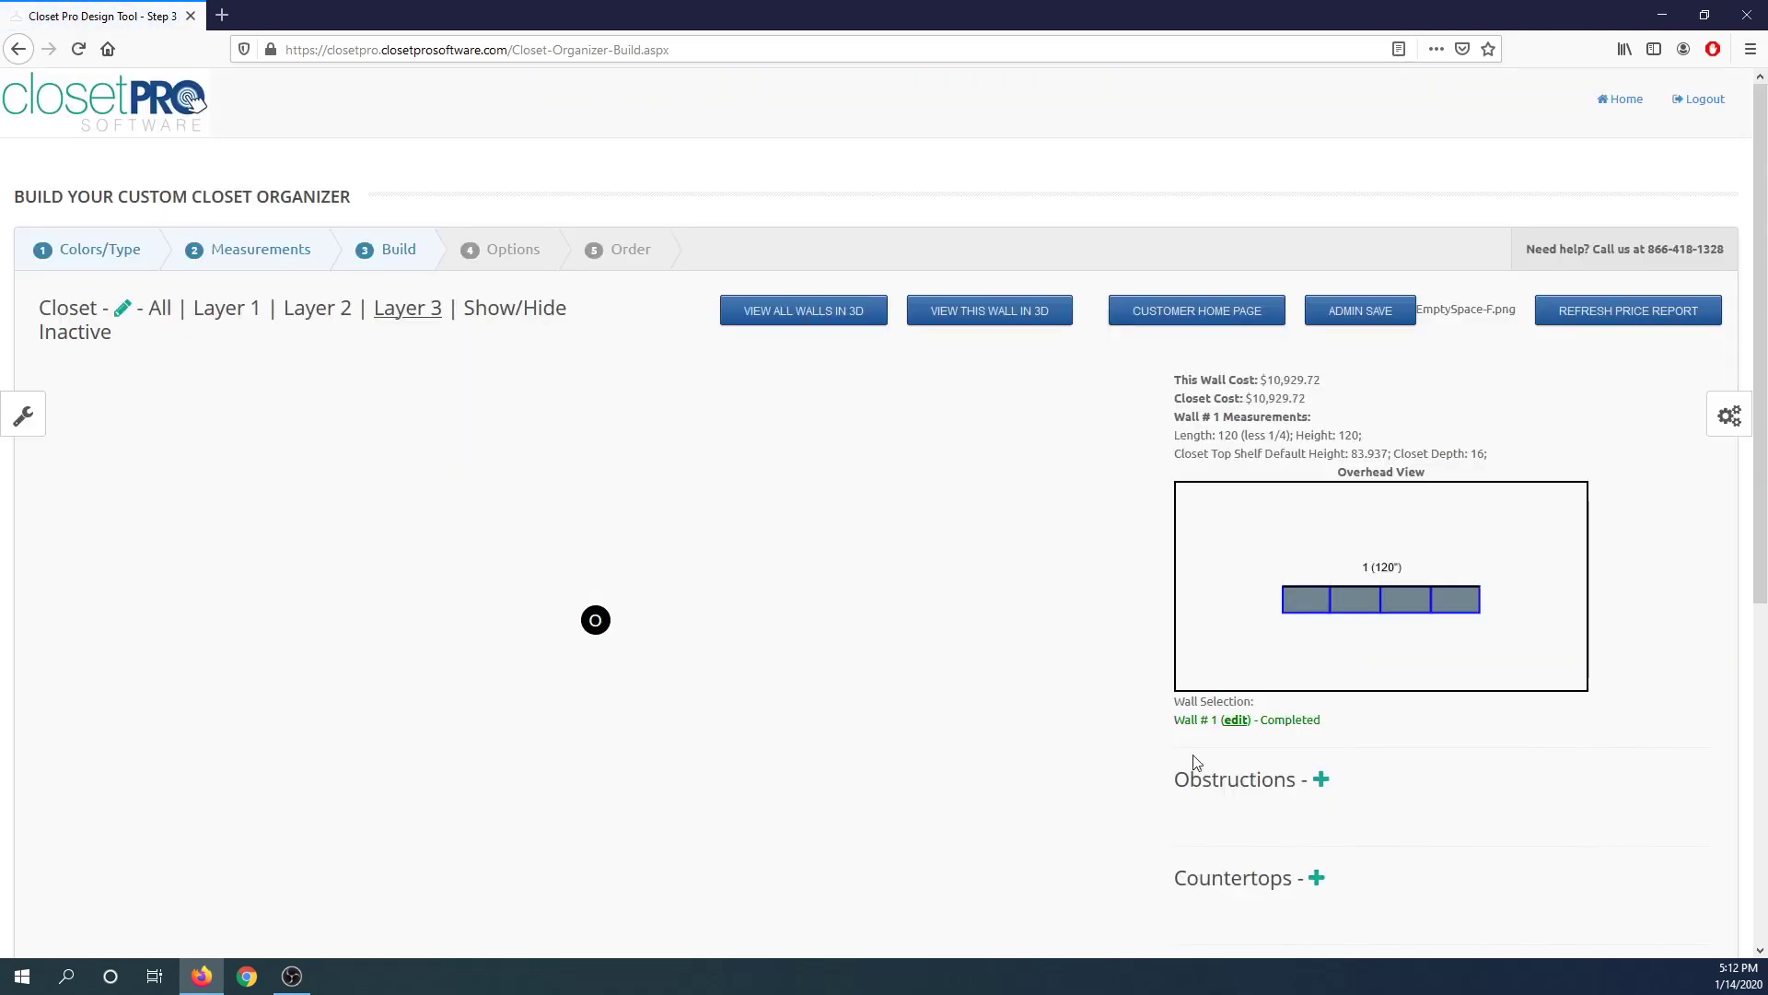
Add a Hang Bar (Double) unit into the new Layer 3's open space.
{"action": "mouse_move", "coordinate": [584, 627]}
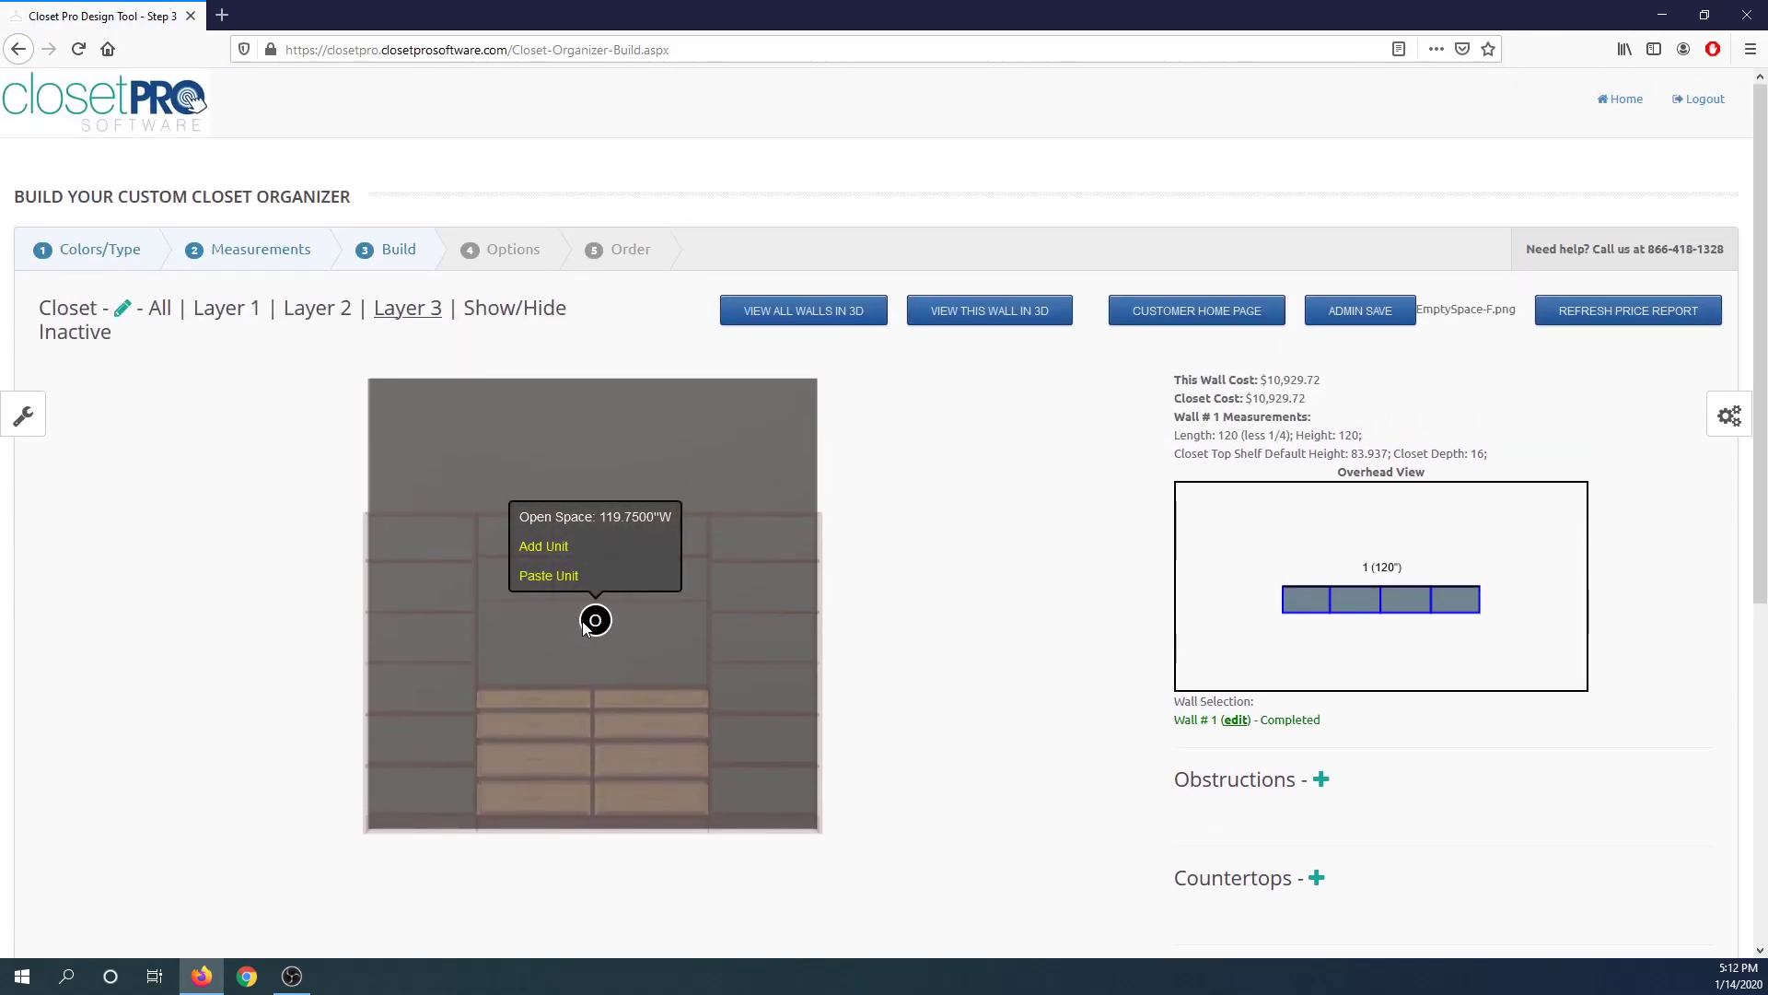
{"action": "left_click", "coordinate": [549, 549]}
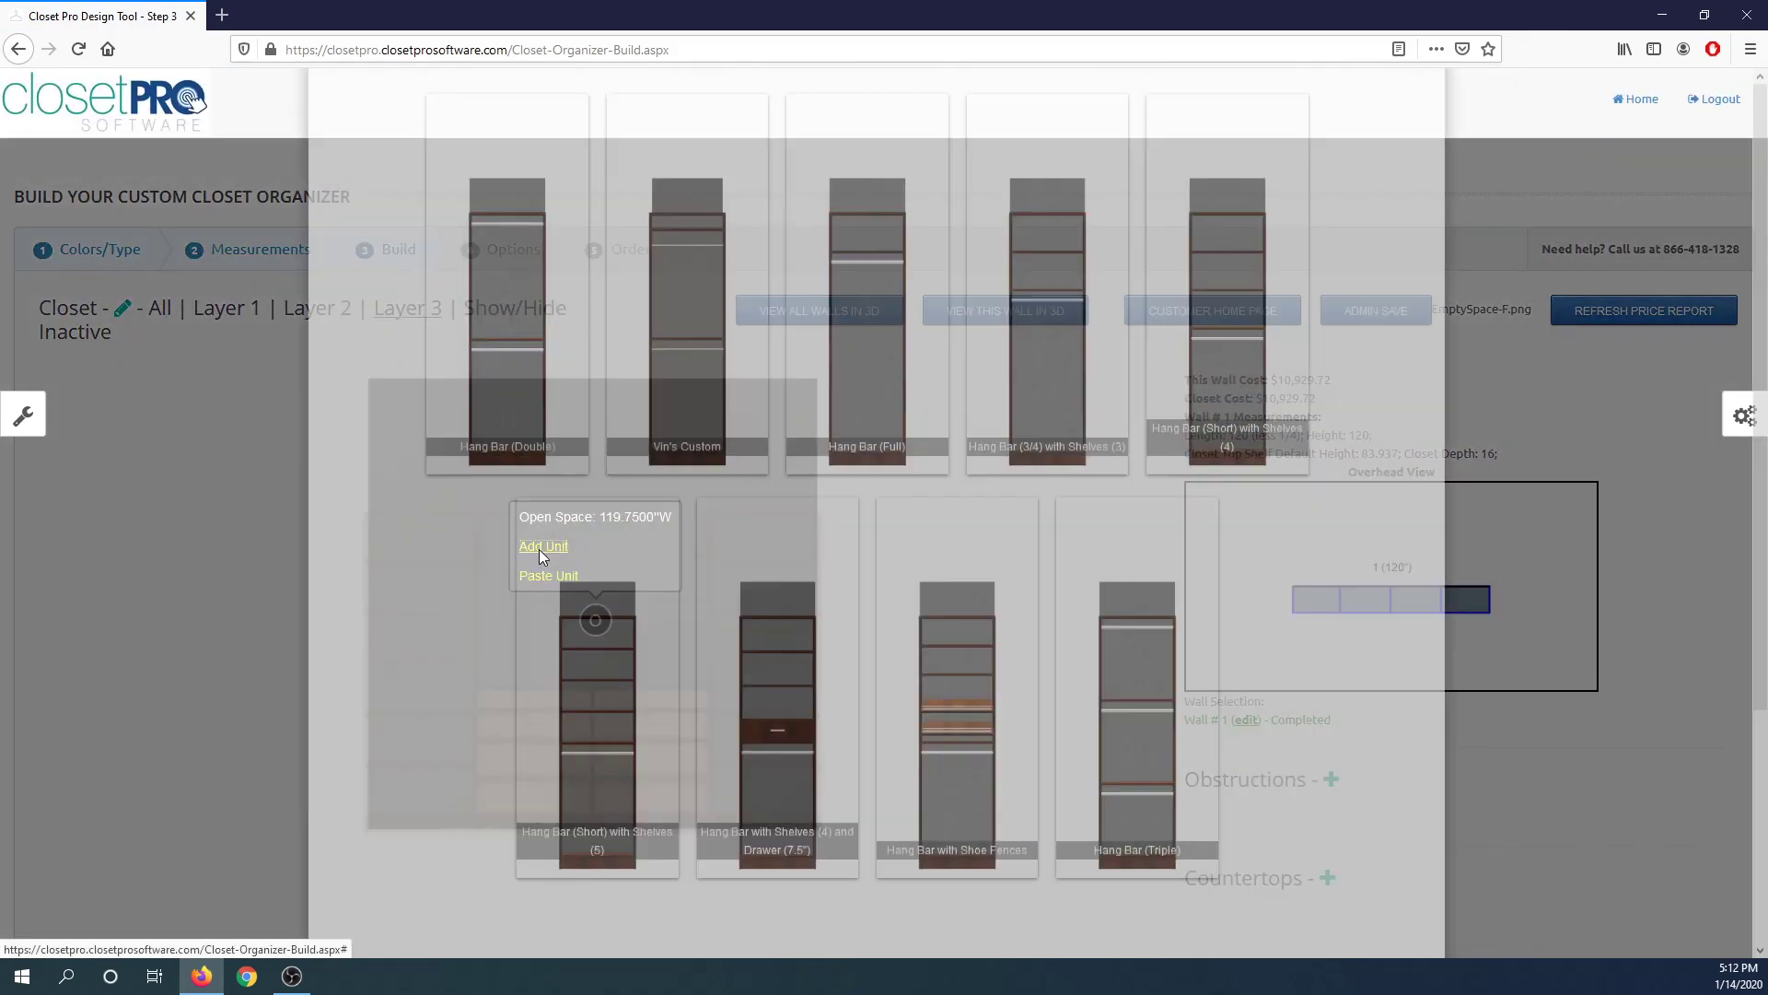
{"action": "left_click", "coordinate": [513, 456]}
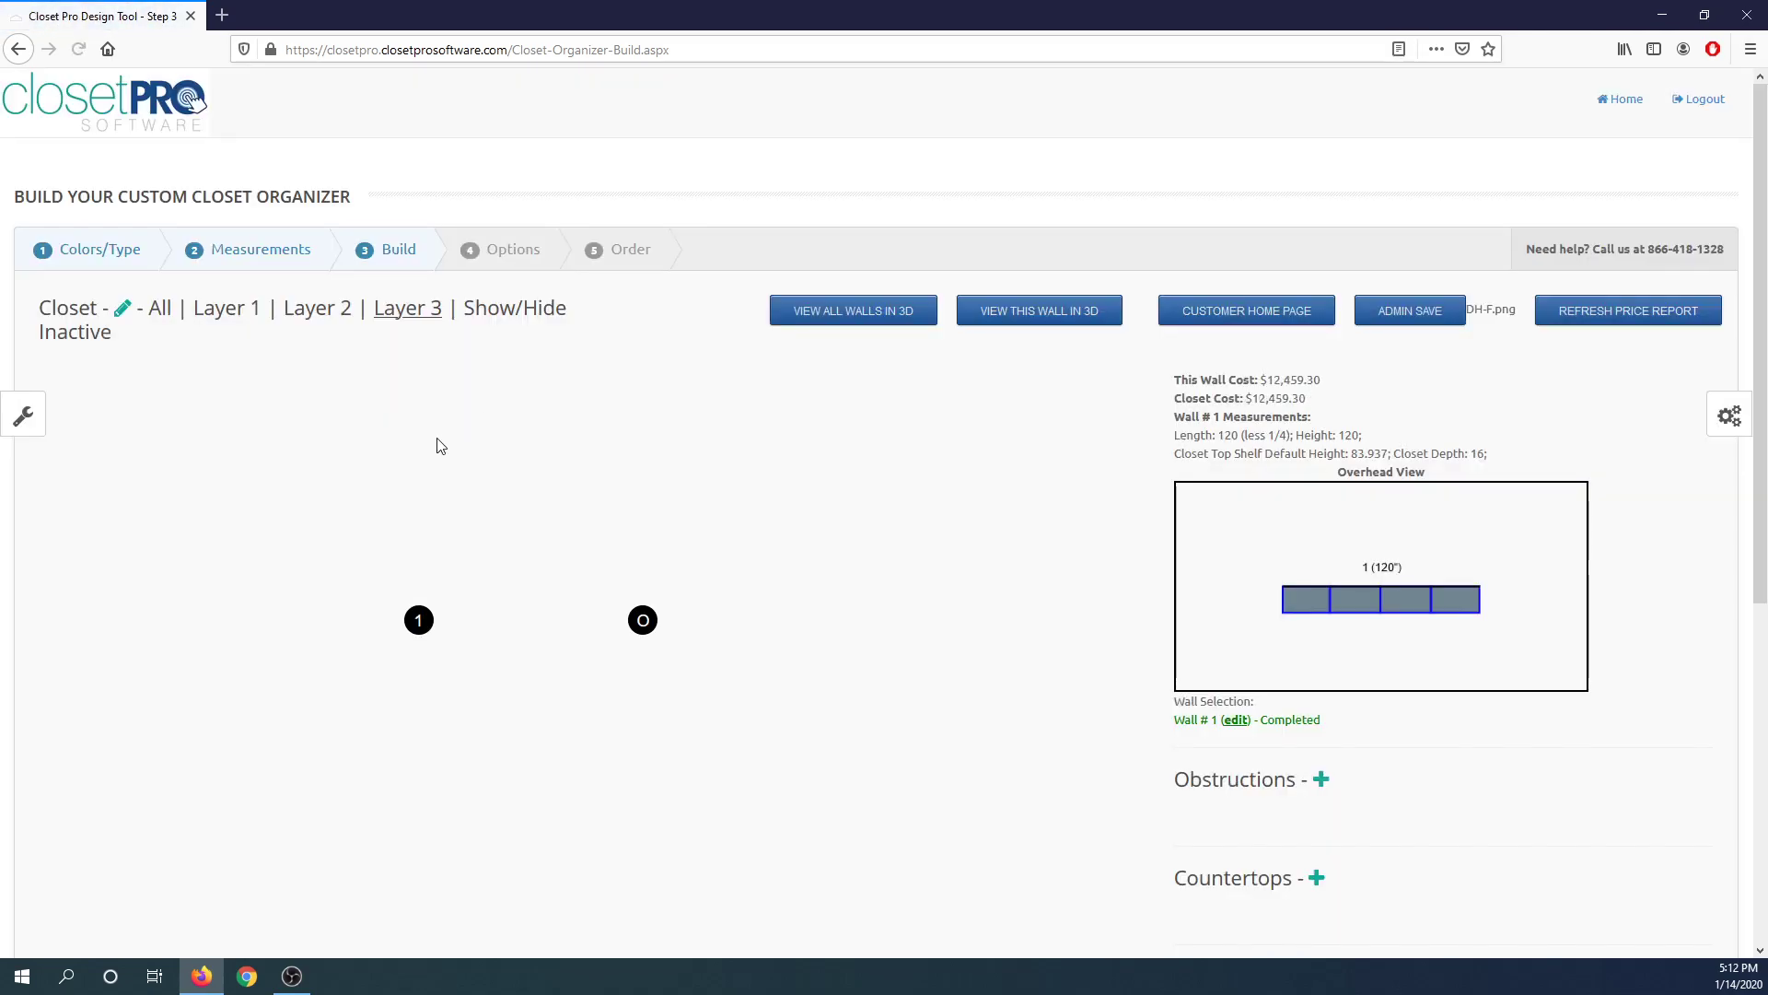
Compare with all layers, then undo the Hang Bar (Double) unit on Layer 3.
{"action": "left_click", "coordinate": [418, 620]}
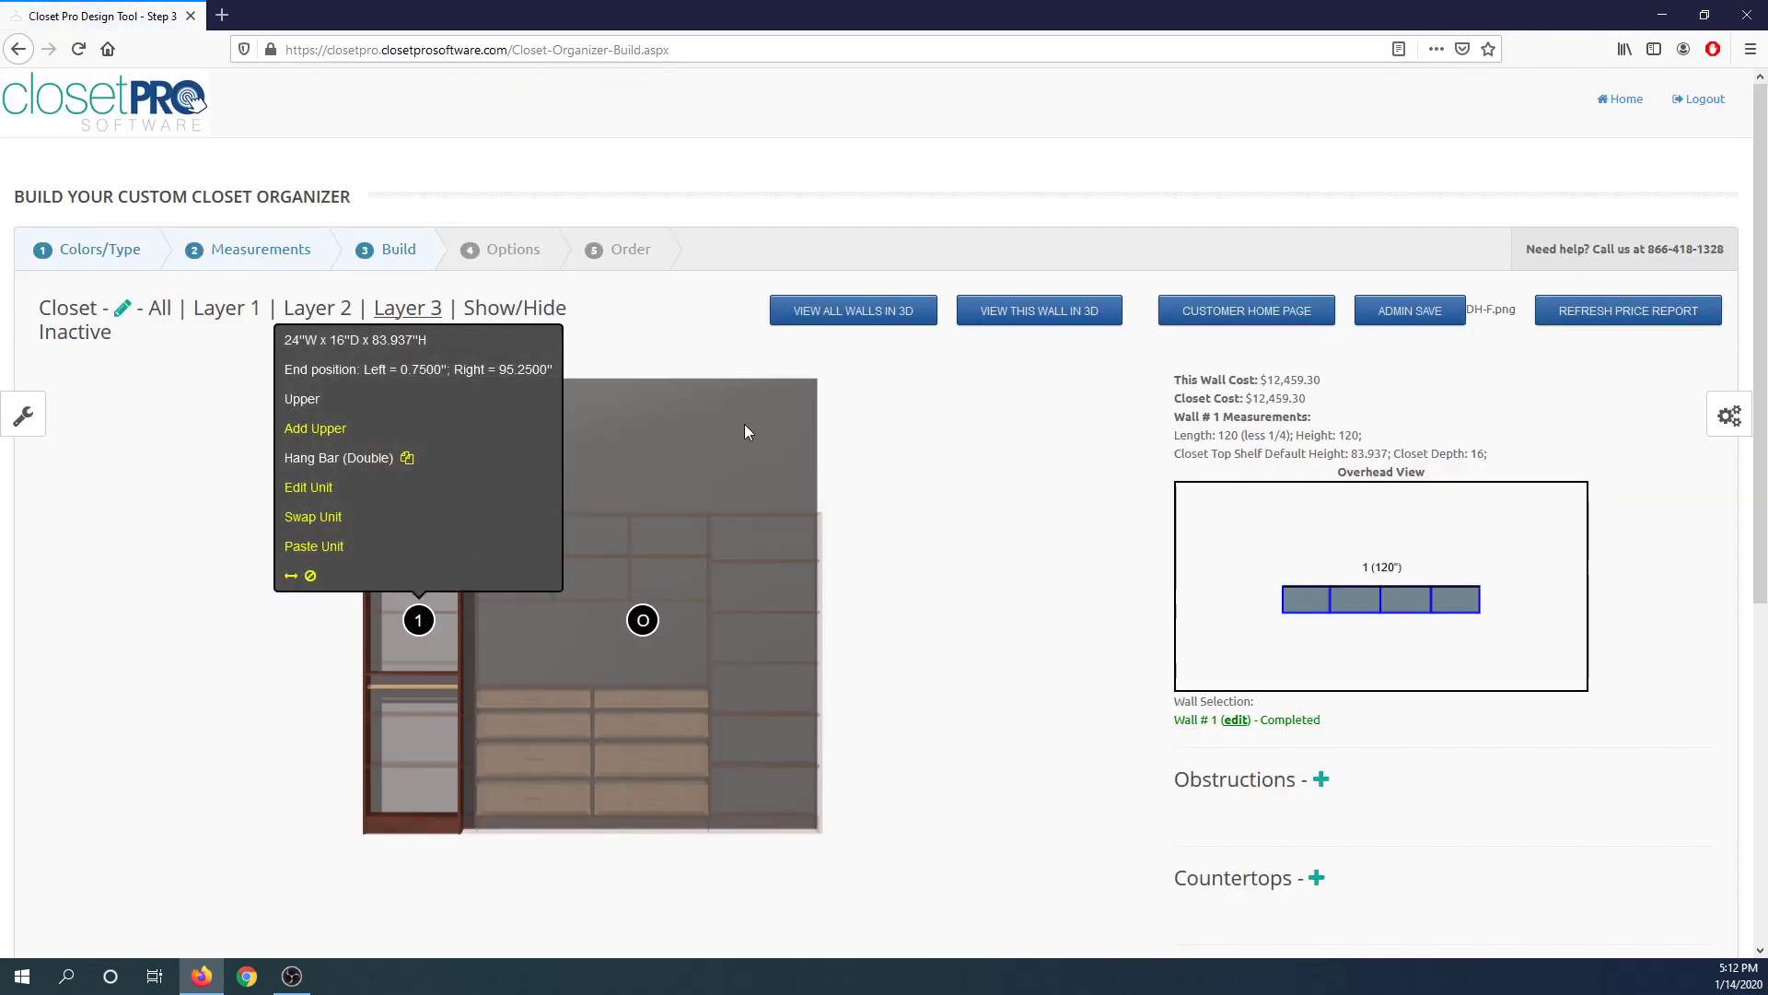
{"action": "left_click", "coordinate": [157, 310]}
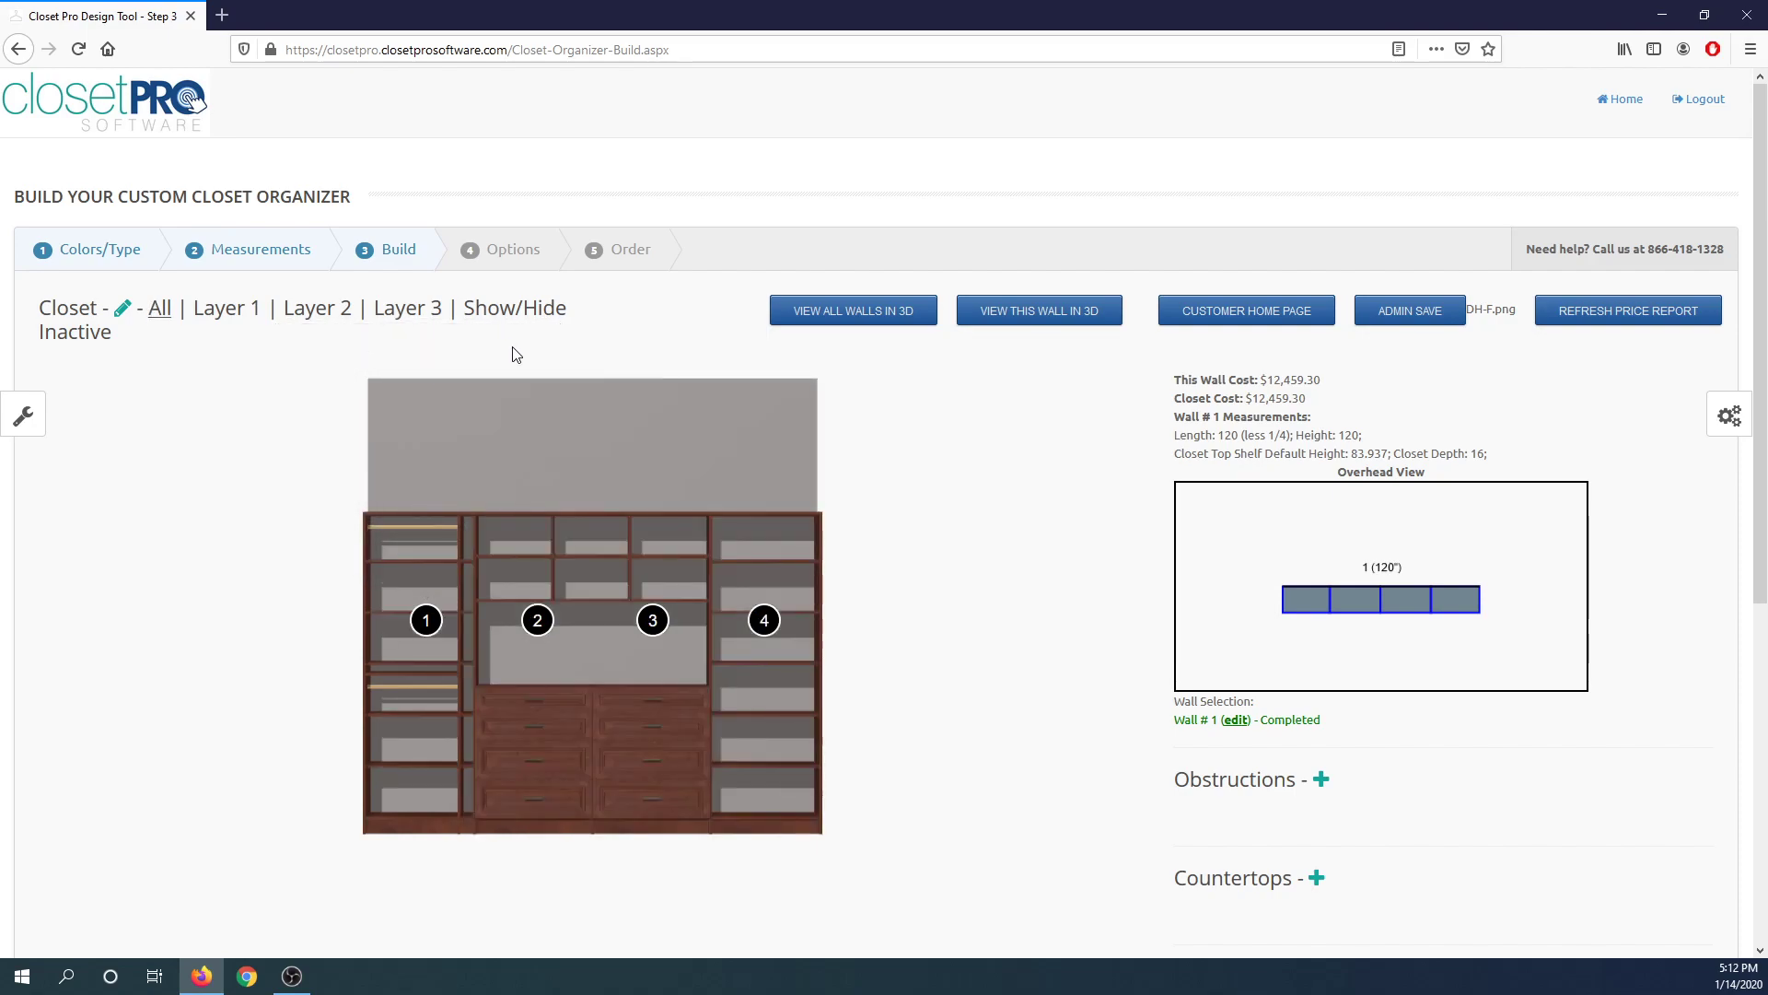
{"action": "left_click", "coordinate": [406, 310]}
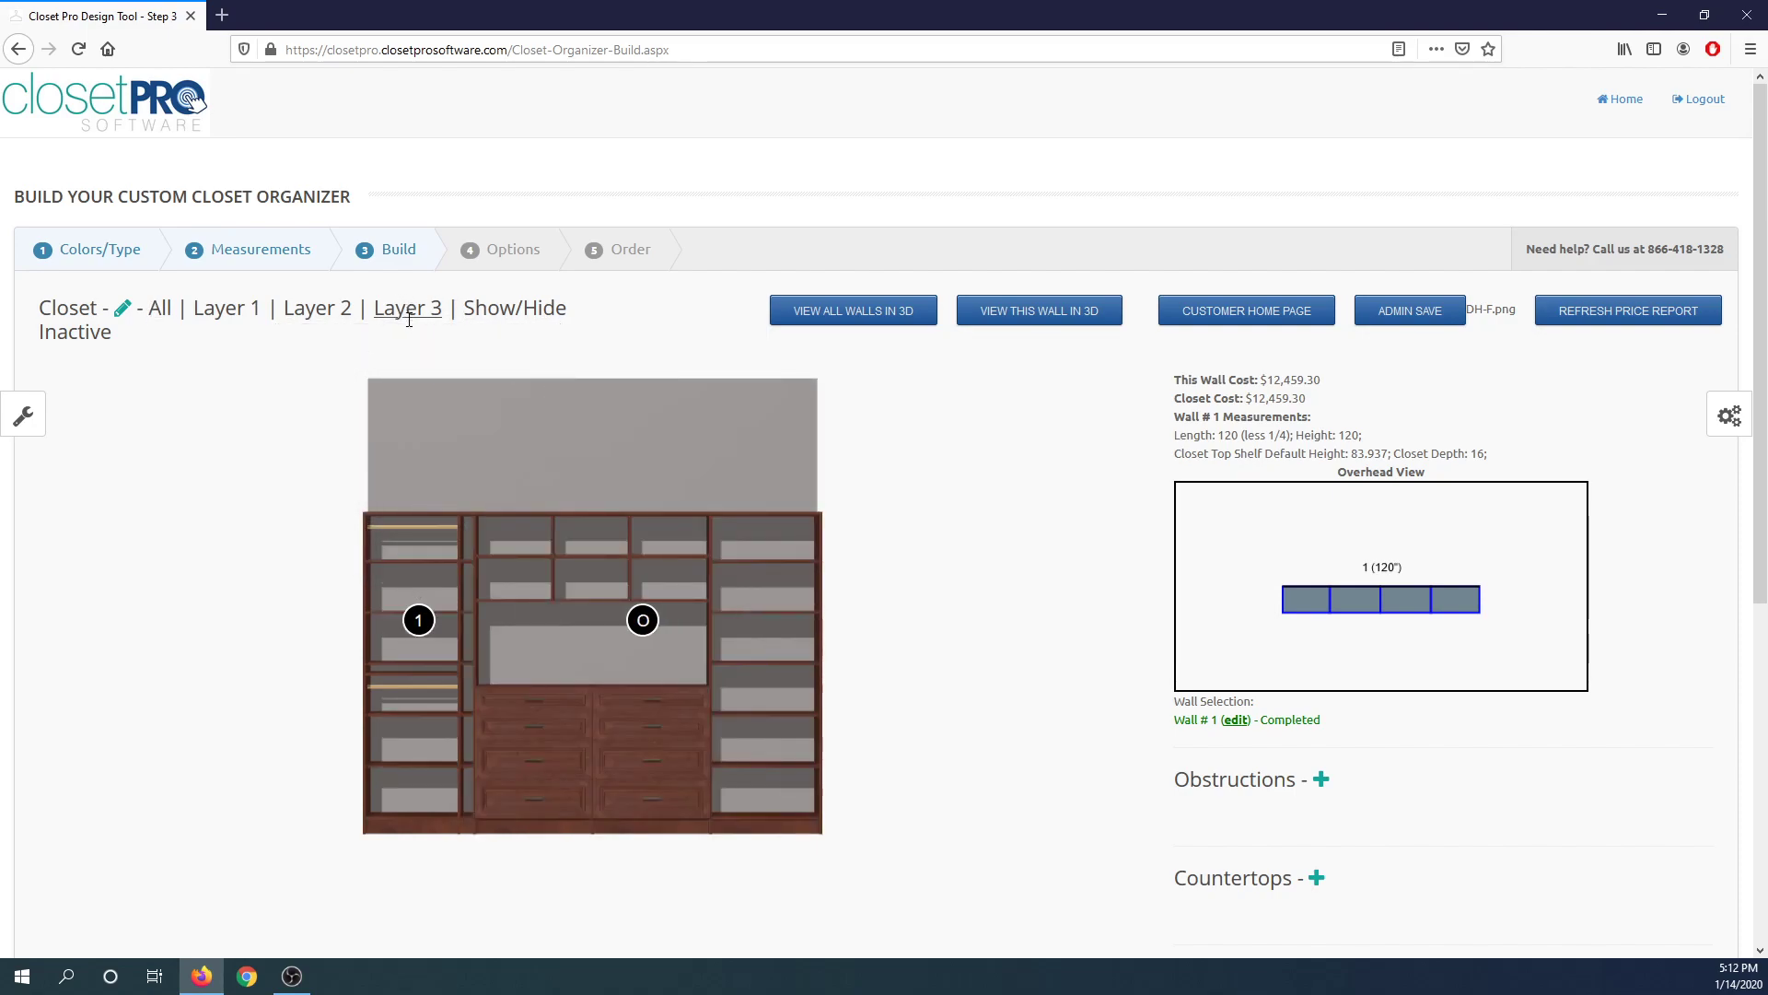
{"action": "left_click", "coordinate": [419, 620]}
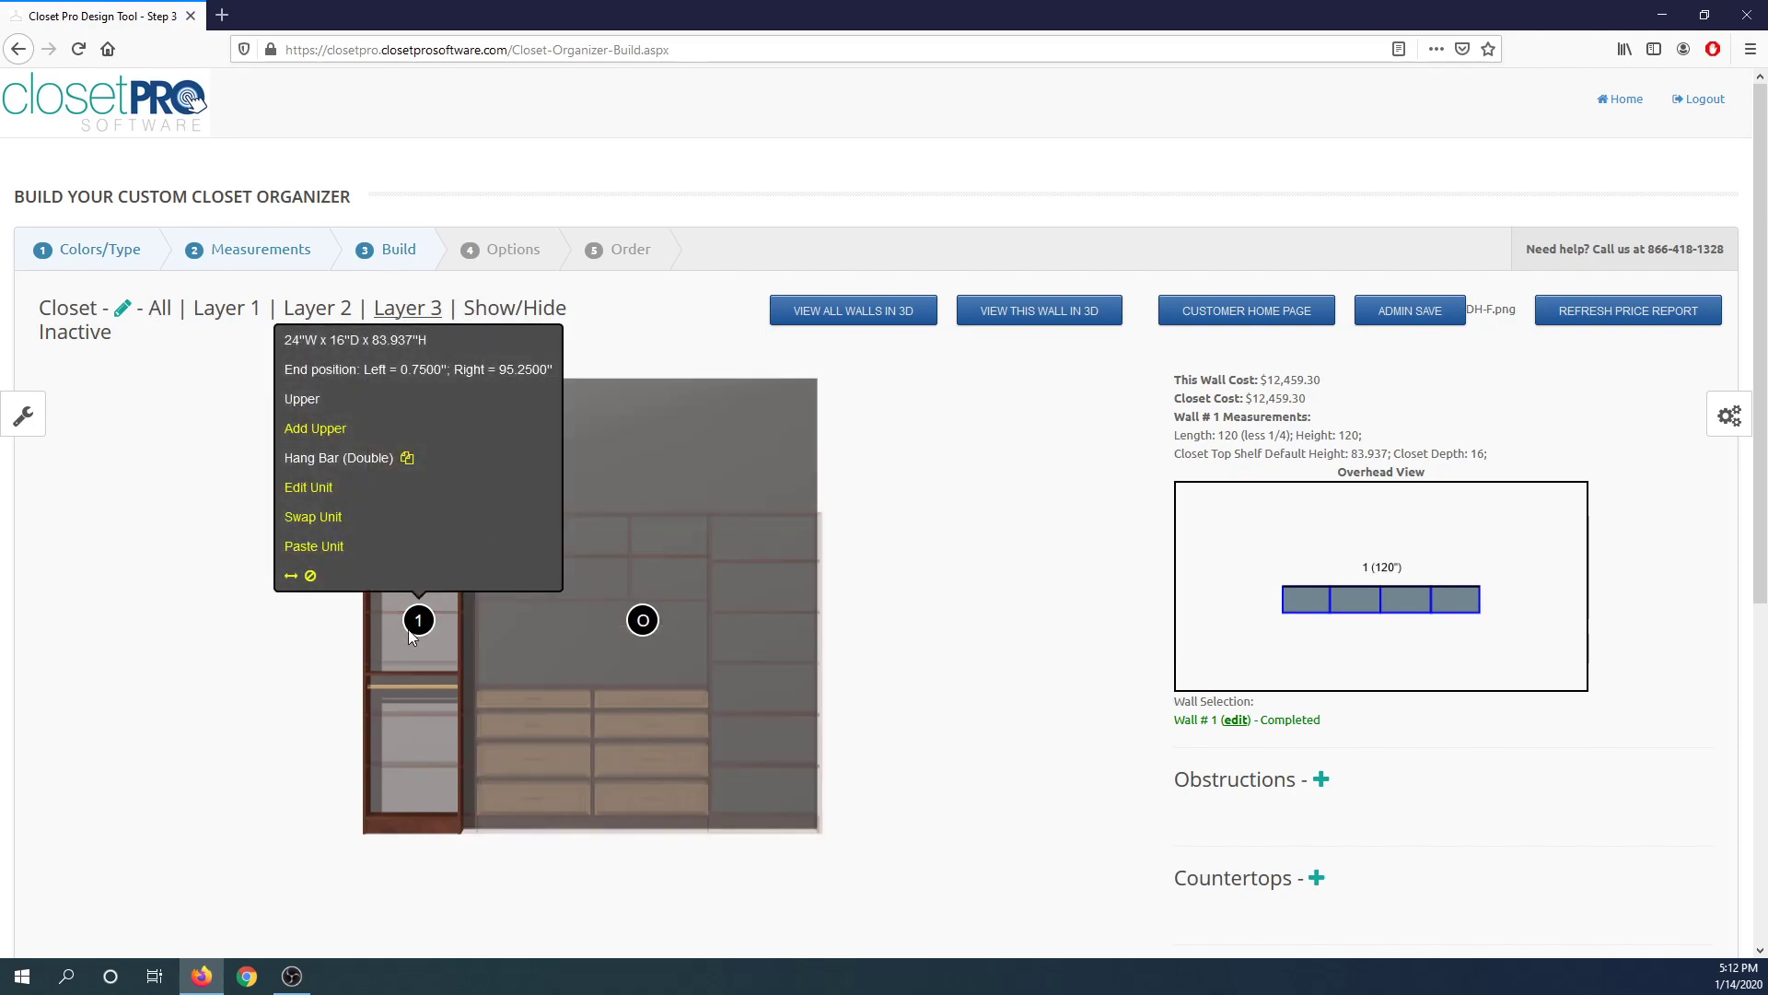
{"action": "left_click", "coordinate": [337, 589]}
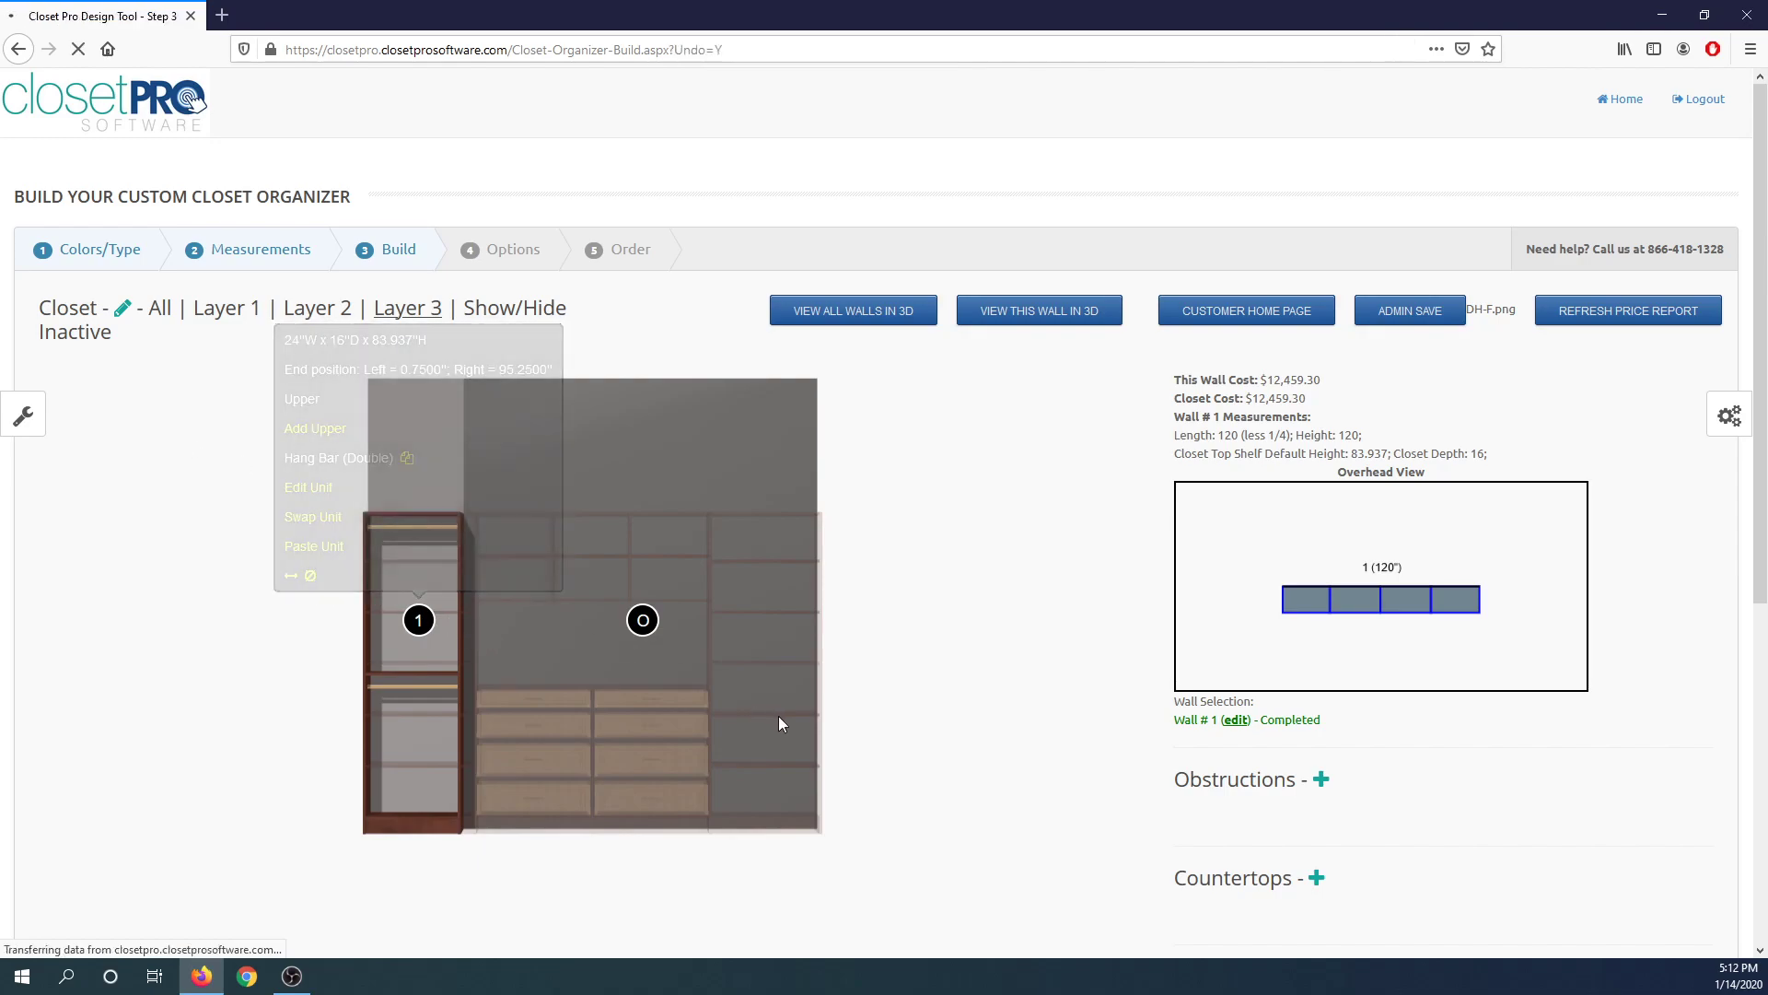
Delete Layer 3 again and go to the customer home page.
{"action": "scroll", "coordinate": [921, 722], "scroll_direction": "down", "scroll_amount": 6}
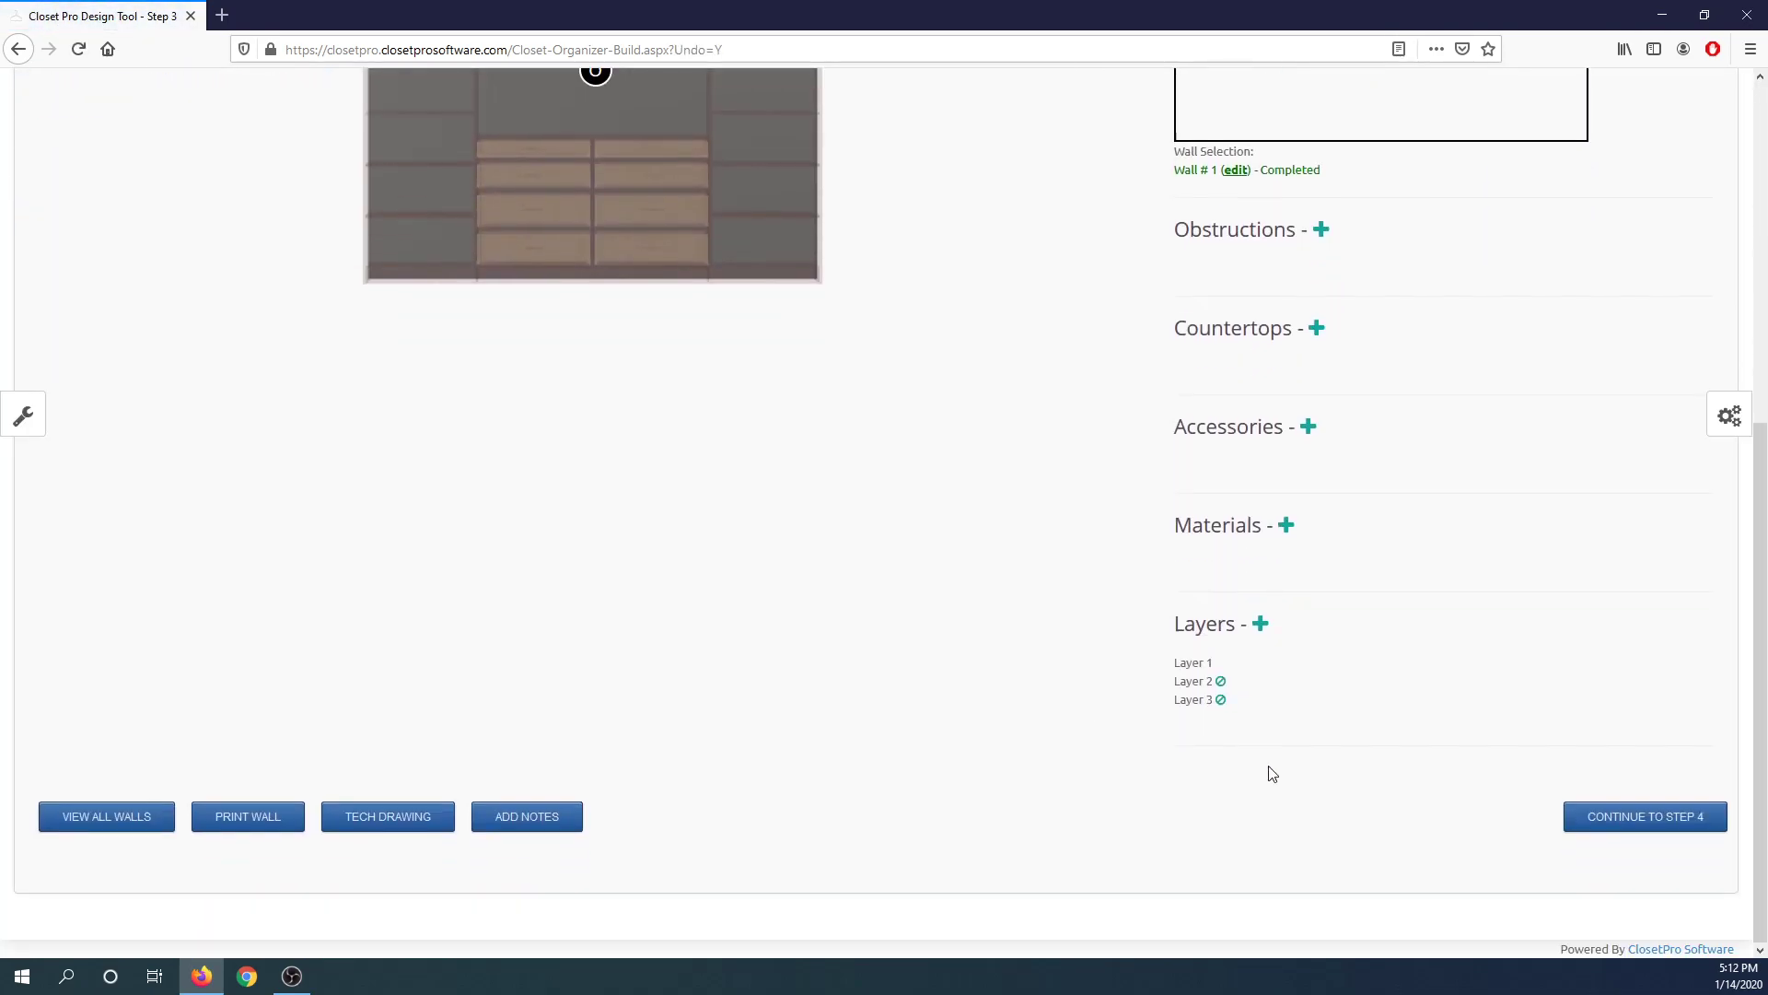
{"action": "left_click", "coordinate": [1221, 700]}
{"action": "left_click", "coordinate": [856, 424]}
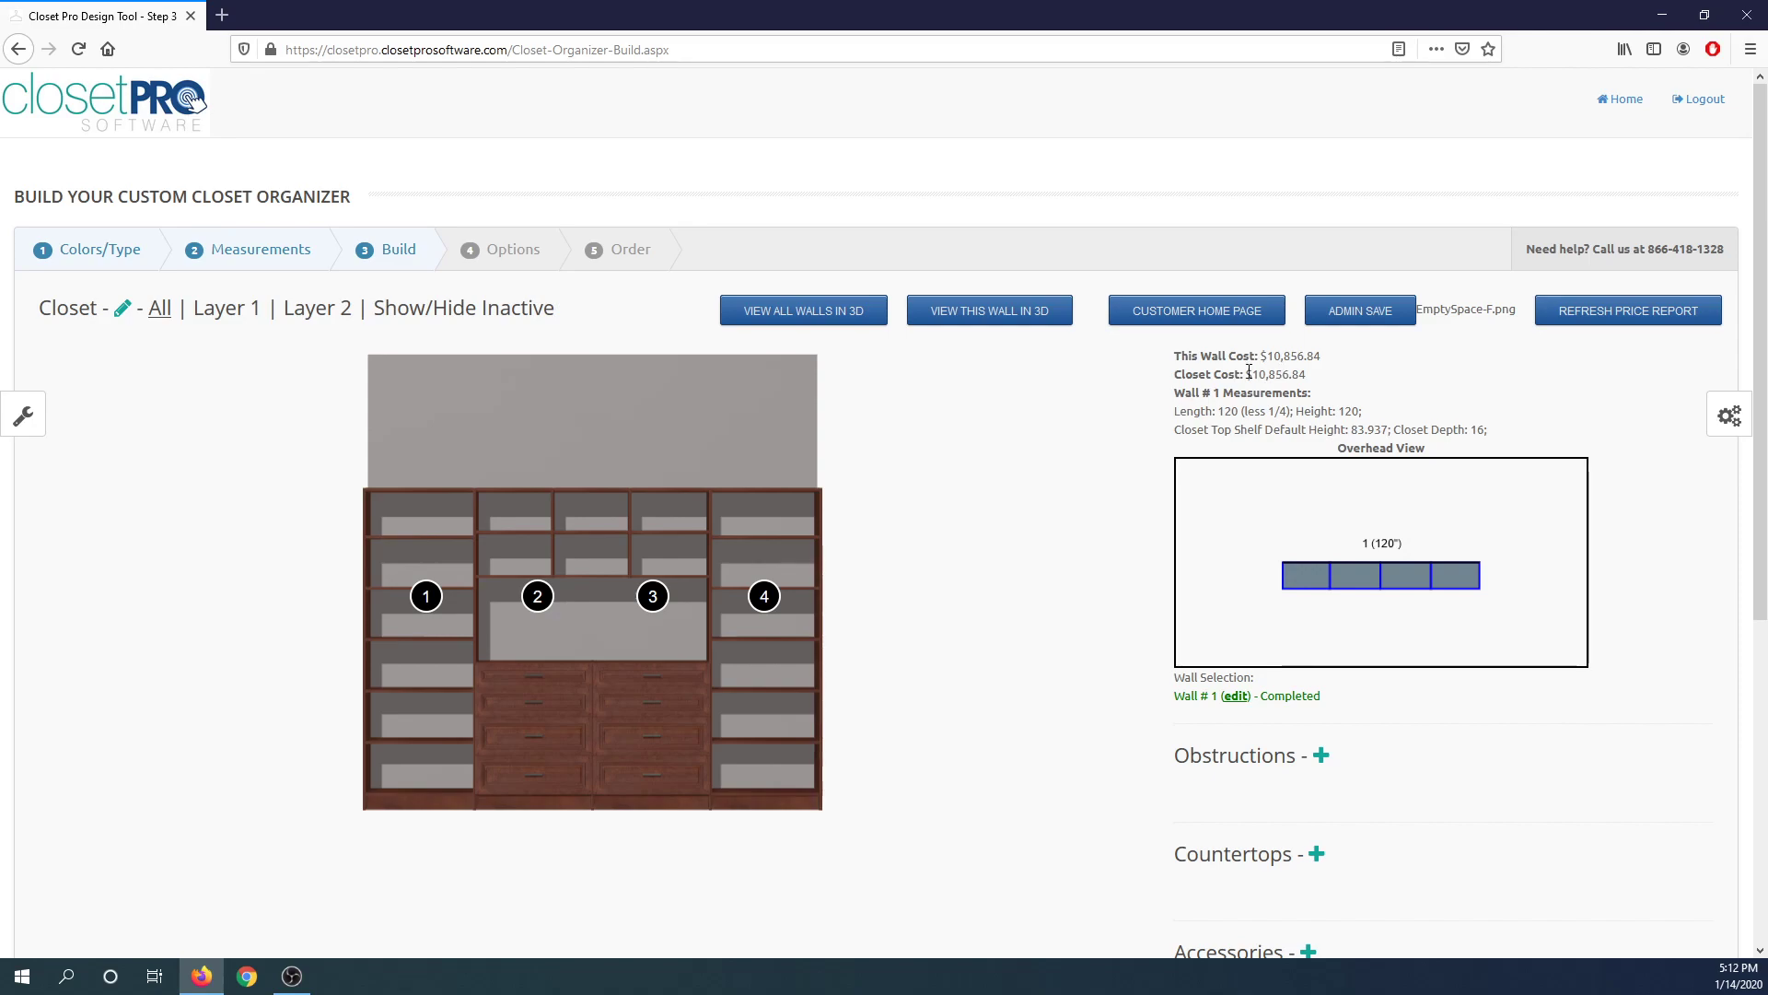
{"action": "left_click", "coordinate": [1196, 310]}
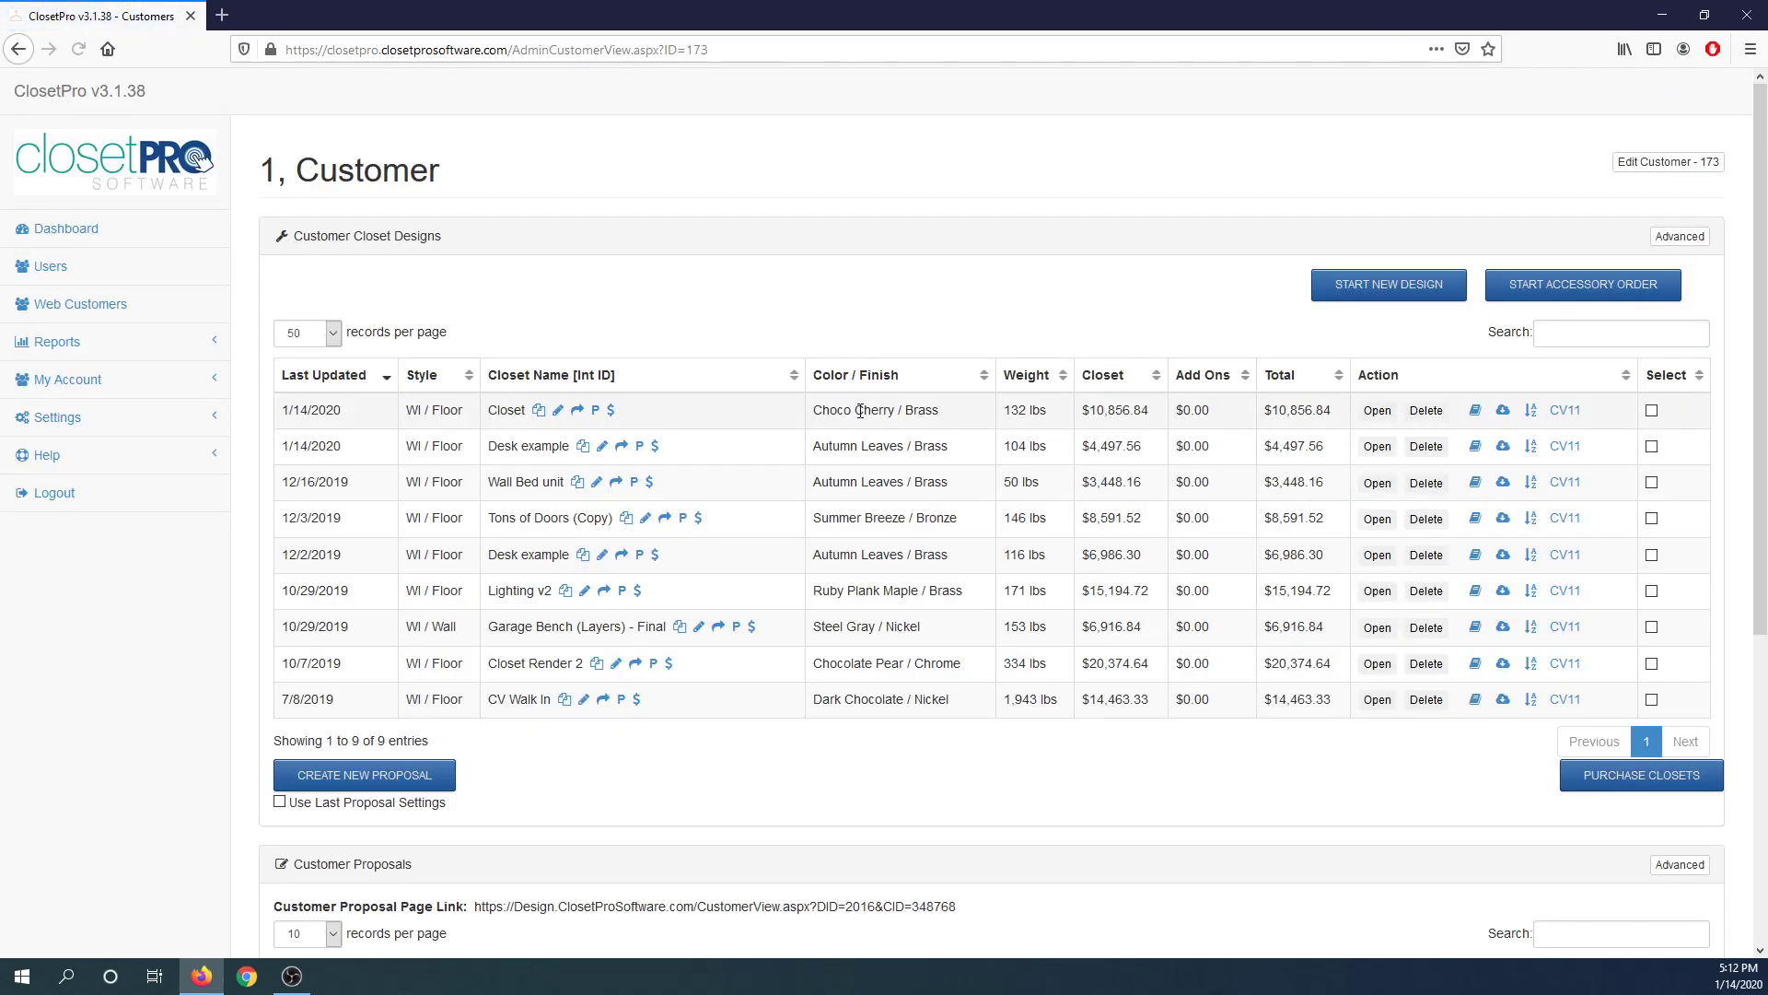
Open the Desk example closet design and switch to its 3D view.
{"action": "left_click", "coordinate": [1377, 446]}
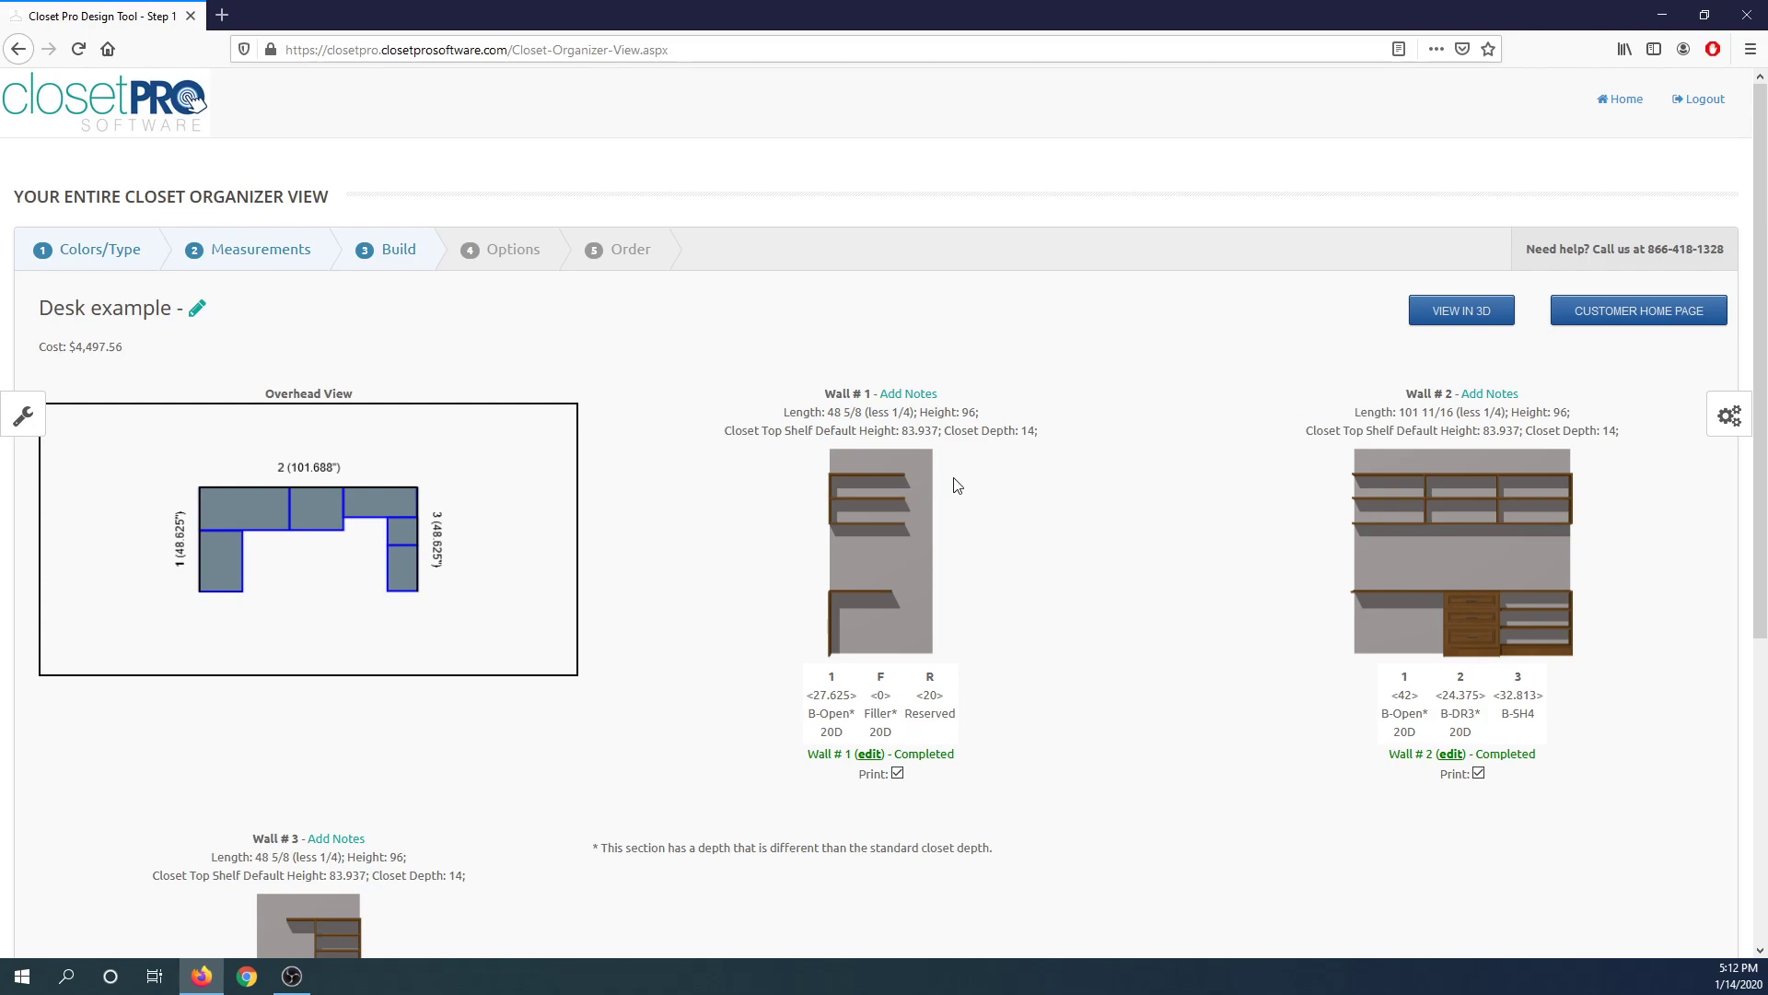
{"action": "left_click", "coordinate": [1434, 323]}
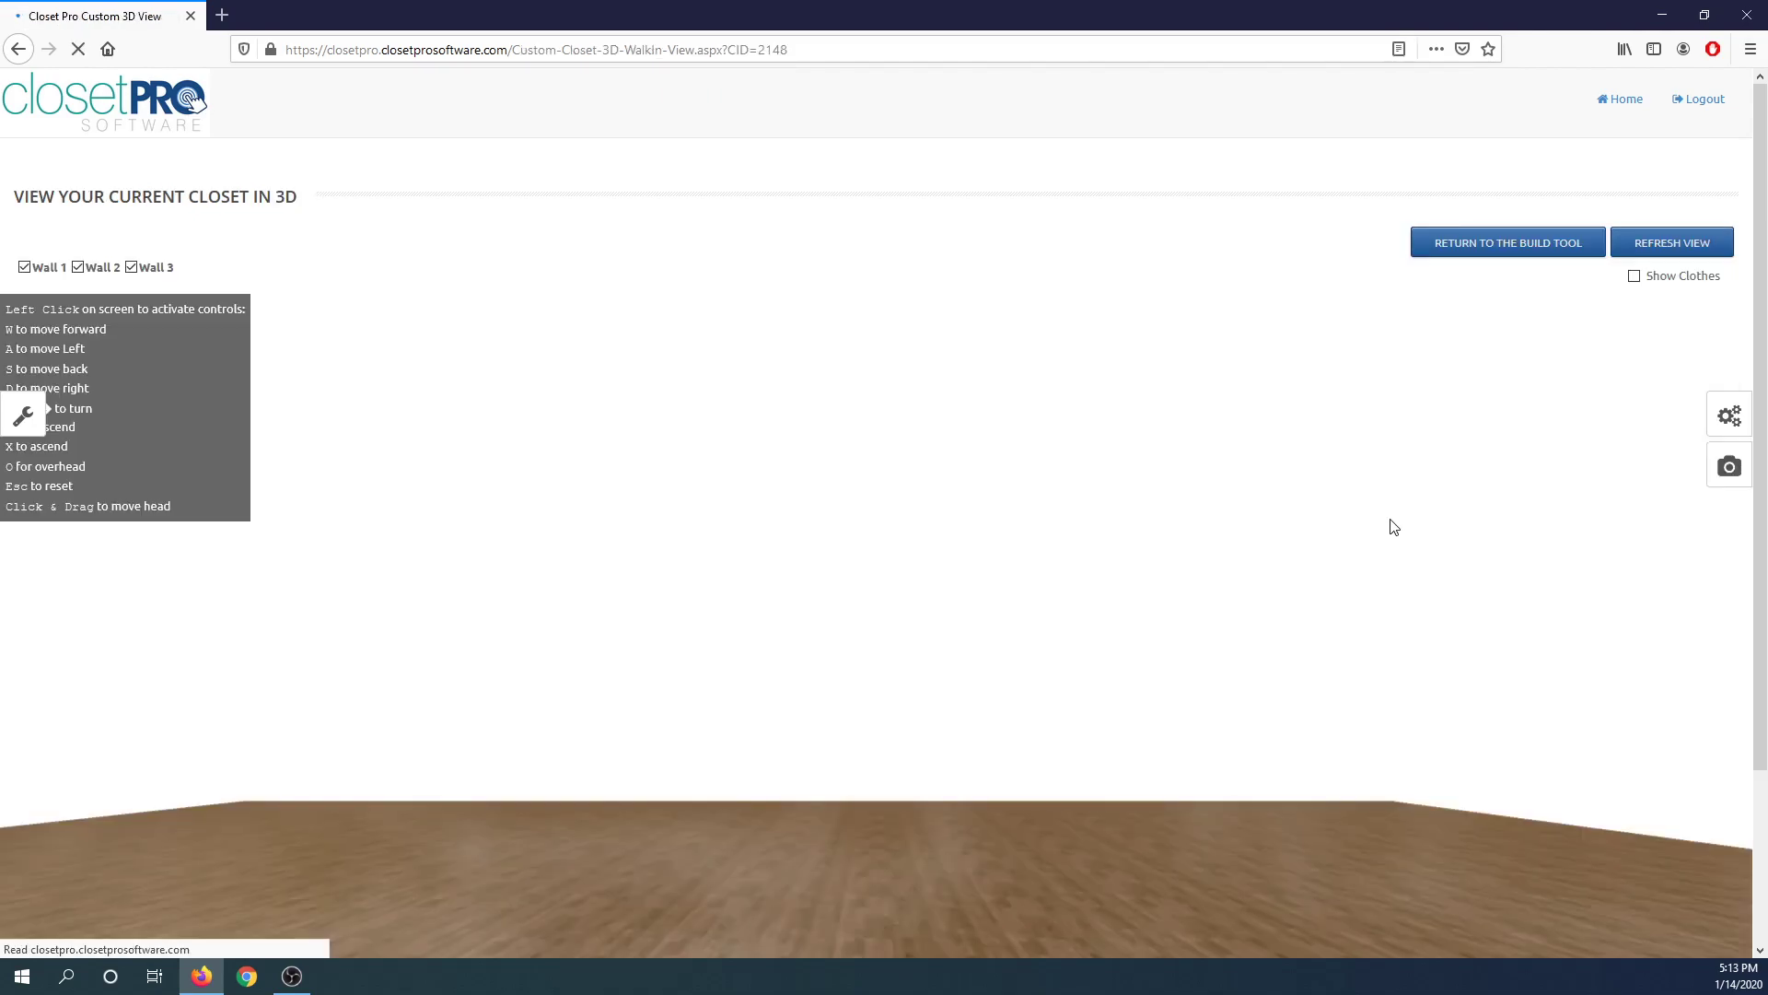
Walk through the 3D closet, moving and rising to inspect the upper shelving up close.
{"action": "left_click_drag", "start_coordinate": [920, 777], "coordinate": [768, 572]}
{"action": "key", "text": "w"}
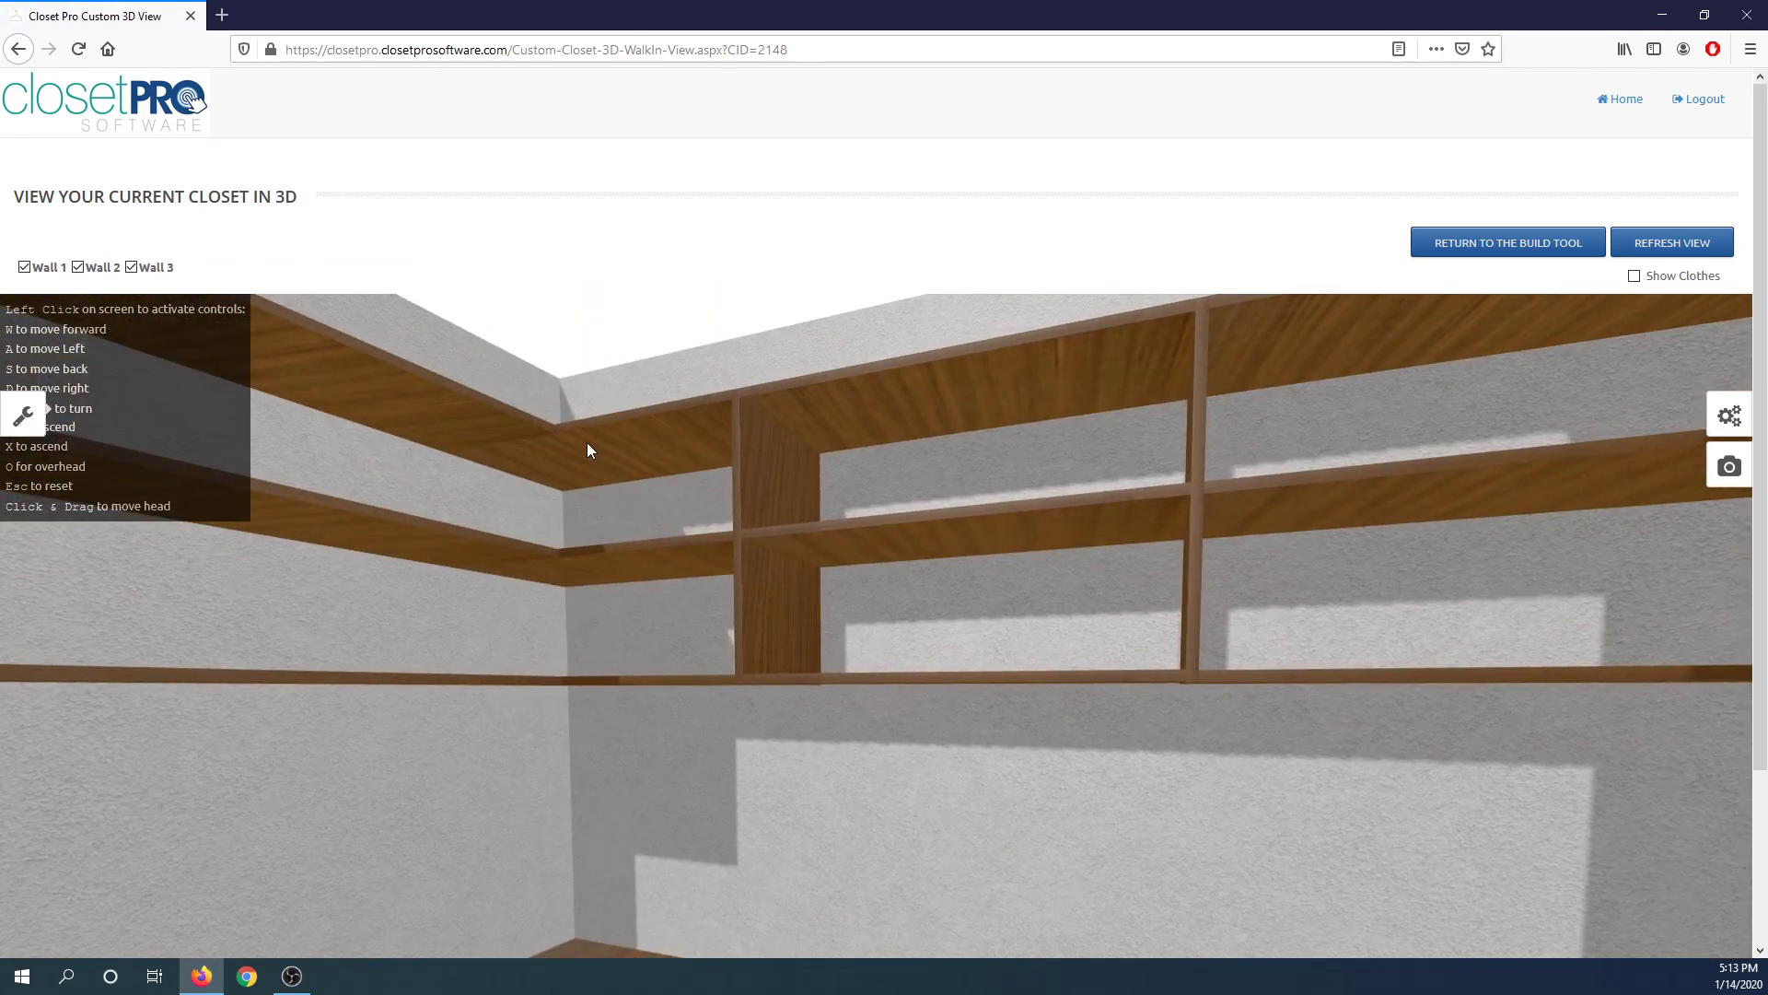
{"action": "key", "text": "s"}
{"action": "left_click_drag", "start_coordinate": [665, 466], "coordinate": [1068, 704]}
{"action": "key", "text": "x"}
{"action": "key", "text": "w"}
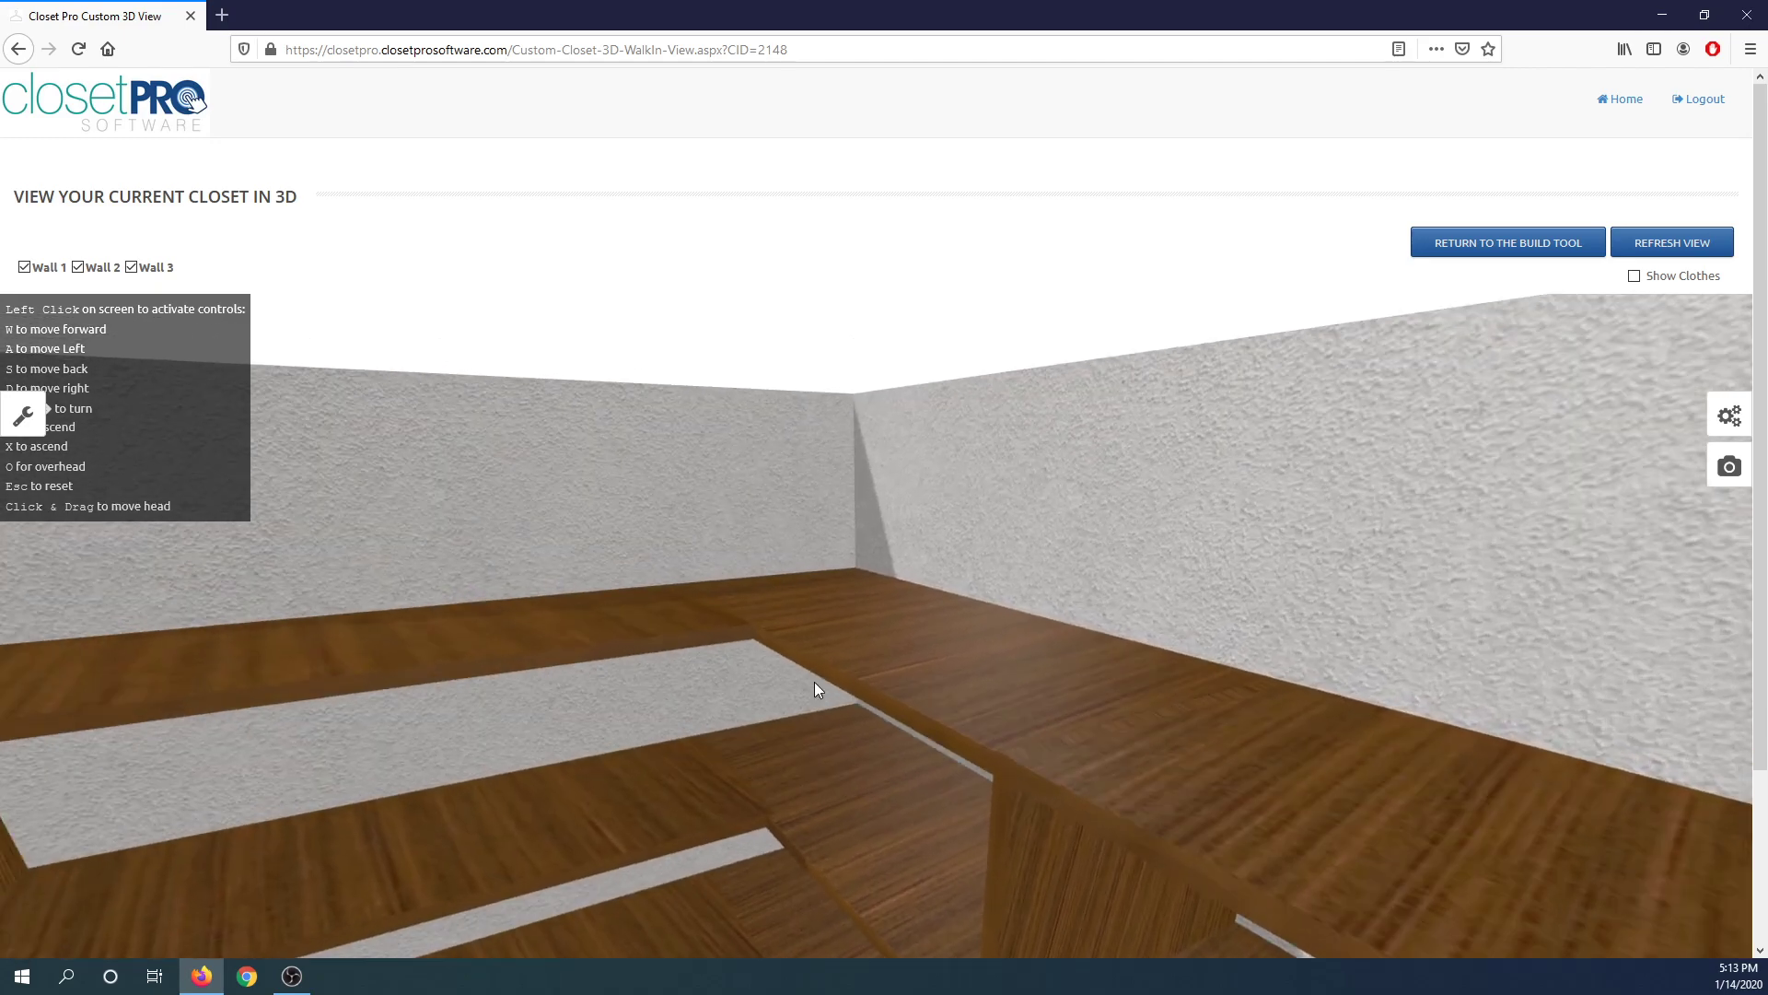
{"action": "key", "text": "w"}
{"action": "left_click_drag", "start_coordinate": [643, 755], "coordinate": [666, 672]}
{"action": "key", "text": "s"}
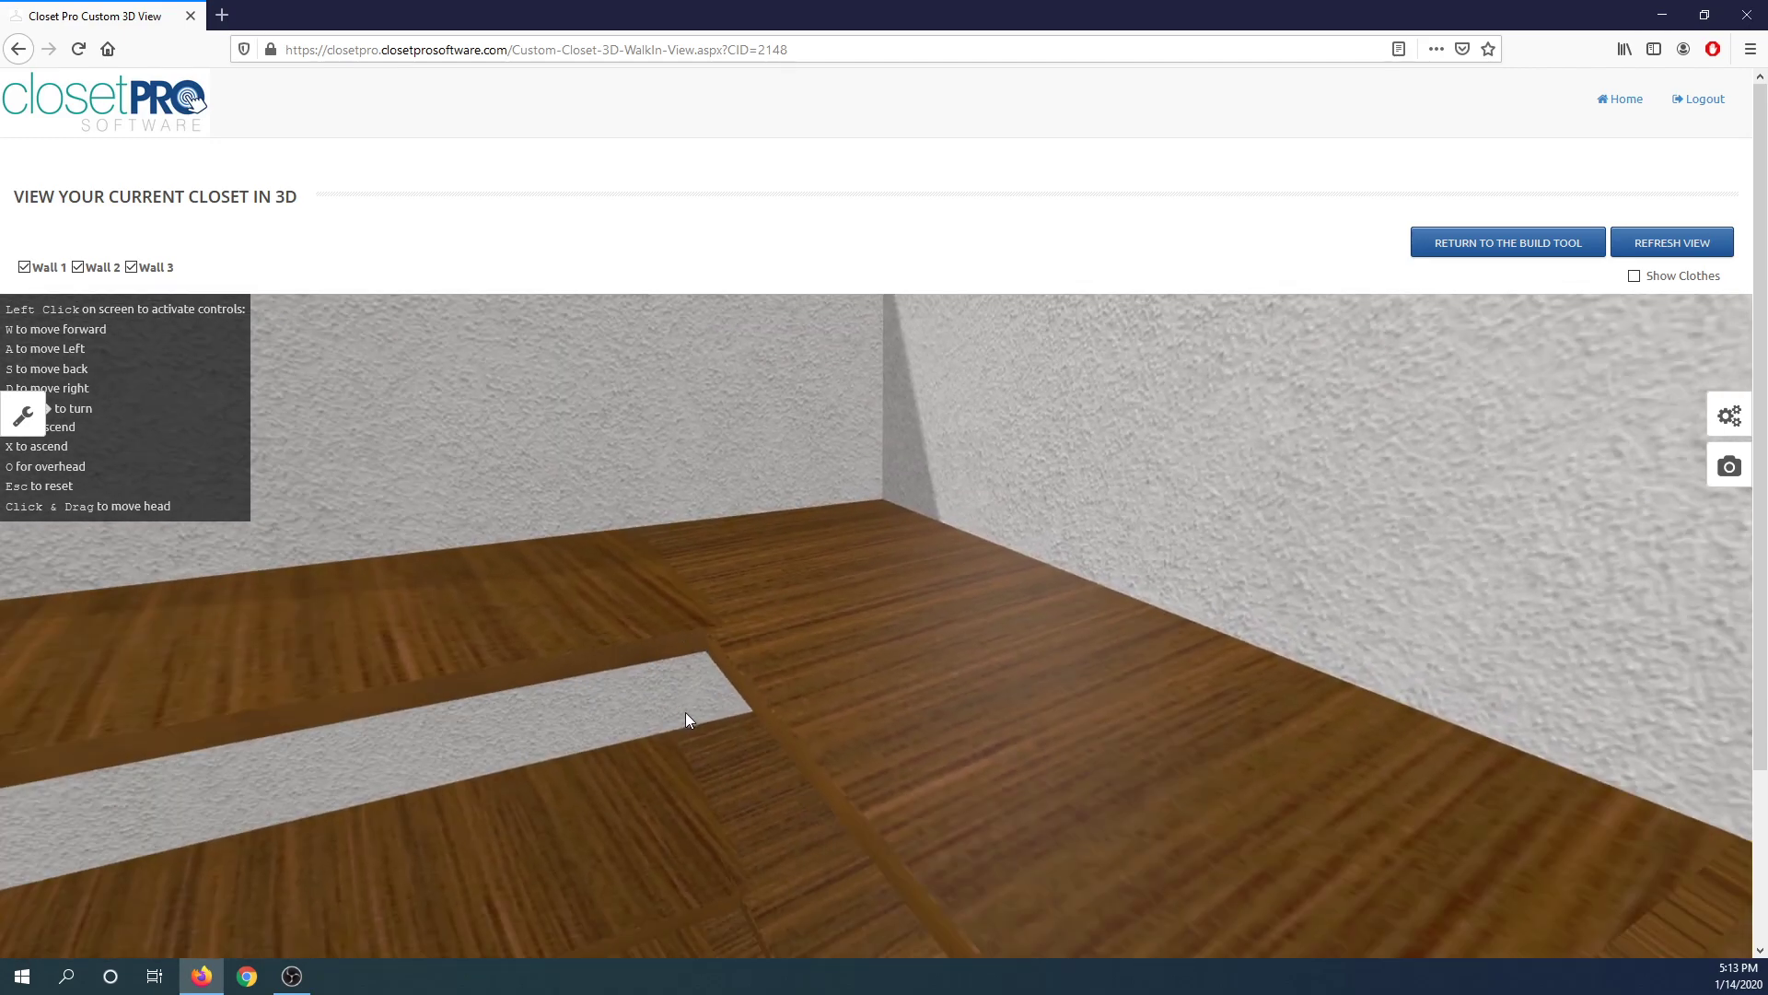
Step back and look over the whole desk wall with its top shelves, drawers and corner unit in 3D.
{"action": "key", "text": "z"}
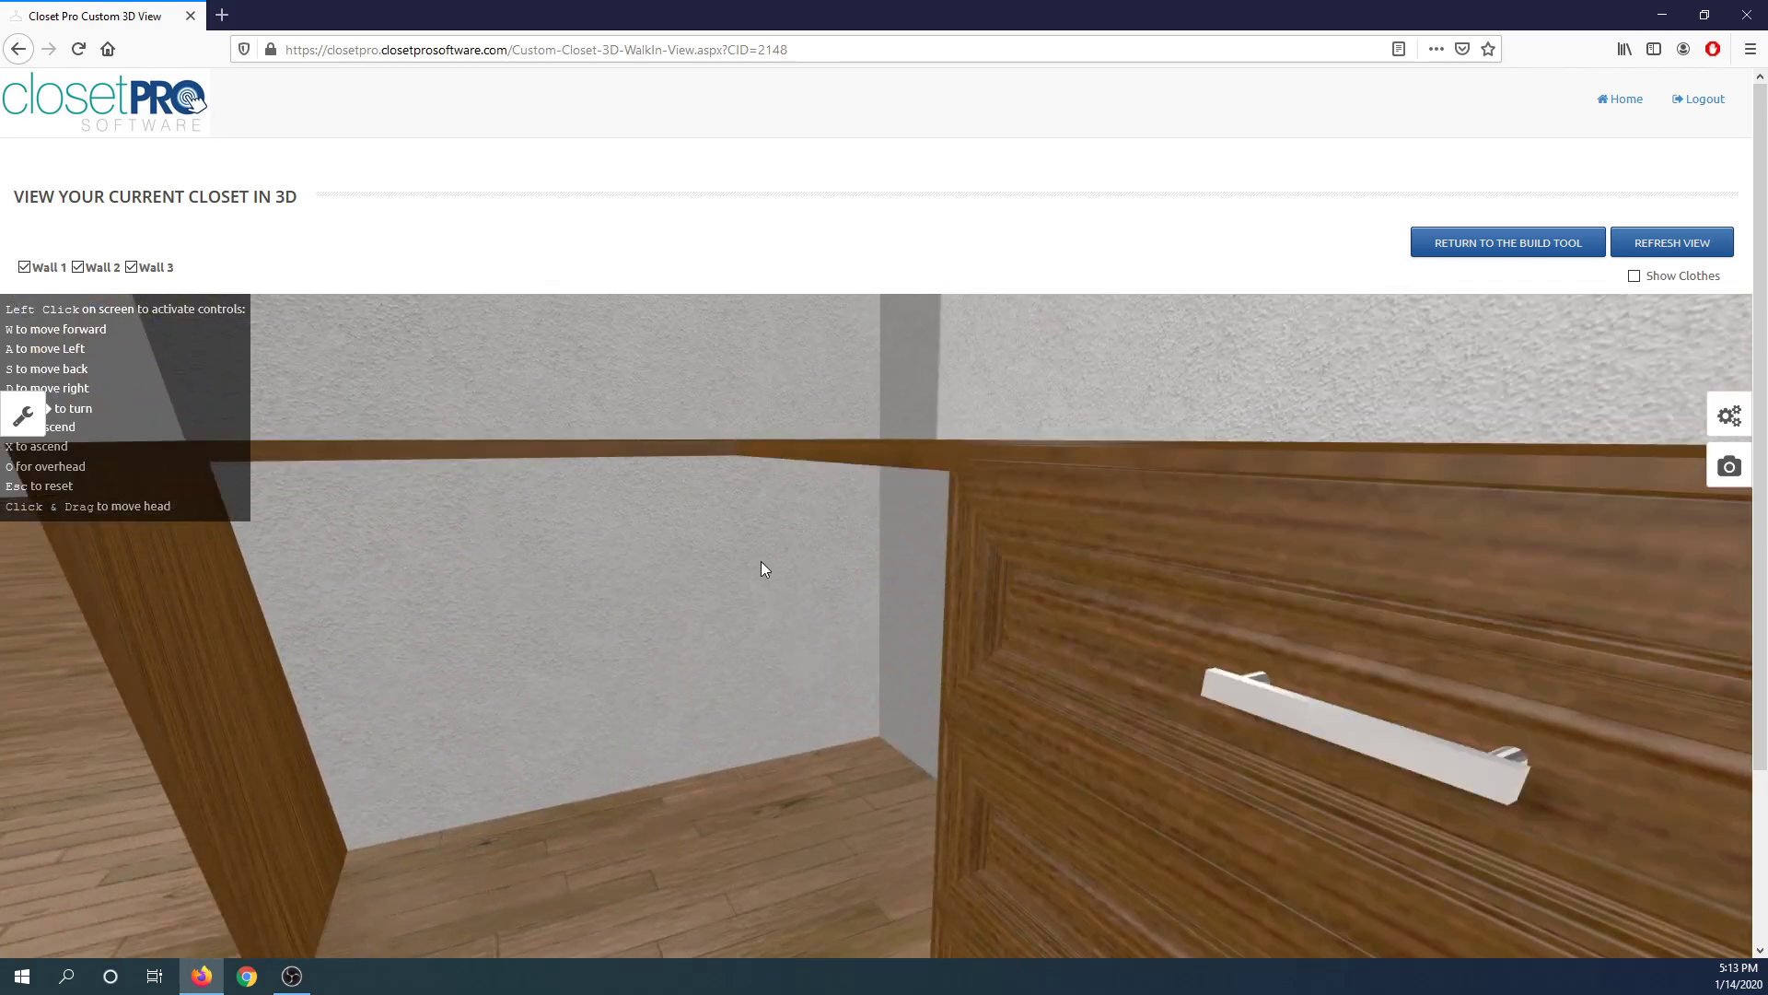
{"action": "left_click_drag", "start_coordinate": [760, 561], "coordinate": [749, 539]}
{"action": "key", "text": "a"}
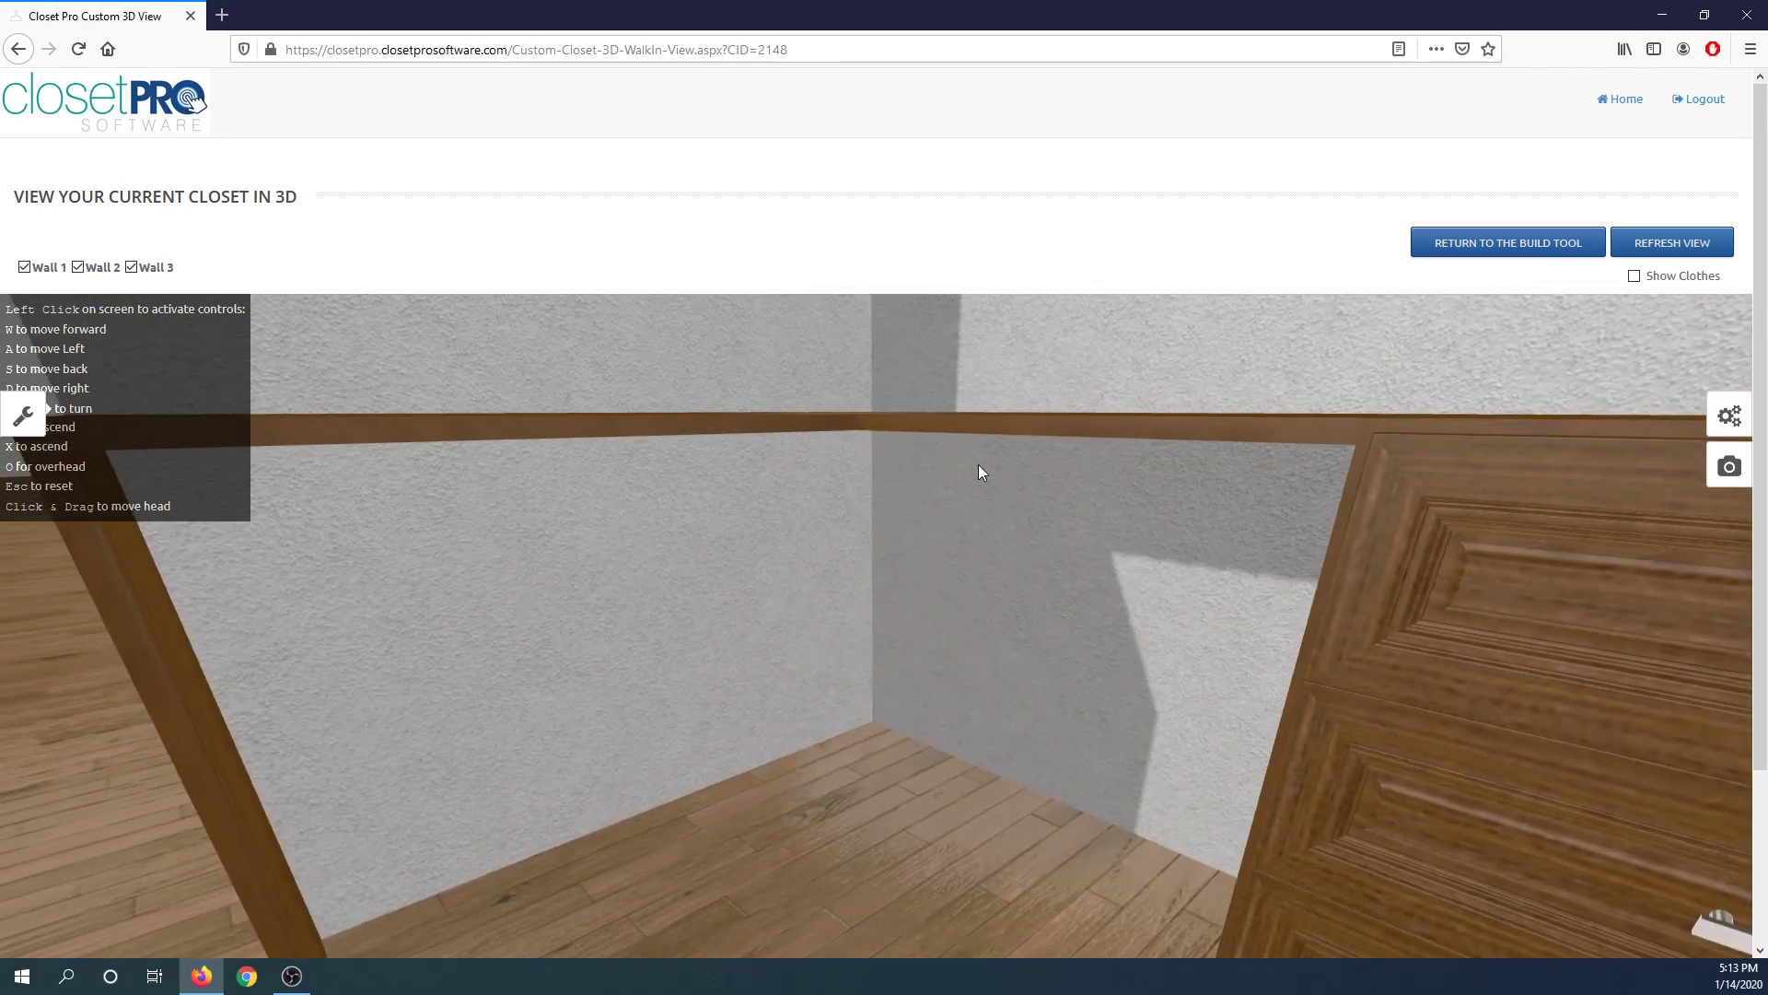
{"action": "left_click_drag", "start_coordinate": [970, 466], "coordinate": [742, 475]}
{"action": "key", "text": "s"}
{"action": "left_click_drag", "start_coordinate": [1066, 503], "coordinate": [892, 659]}
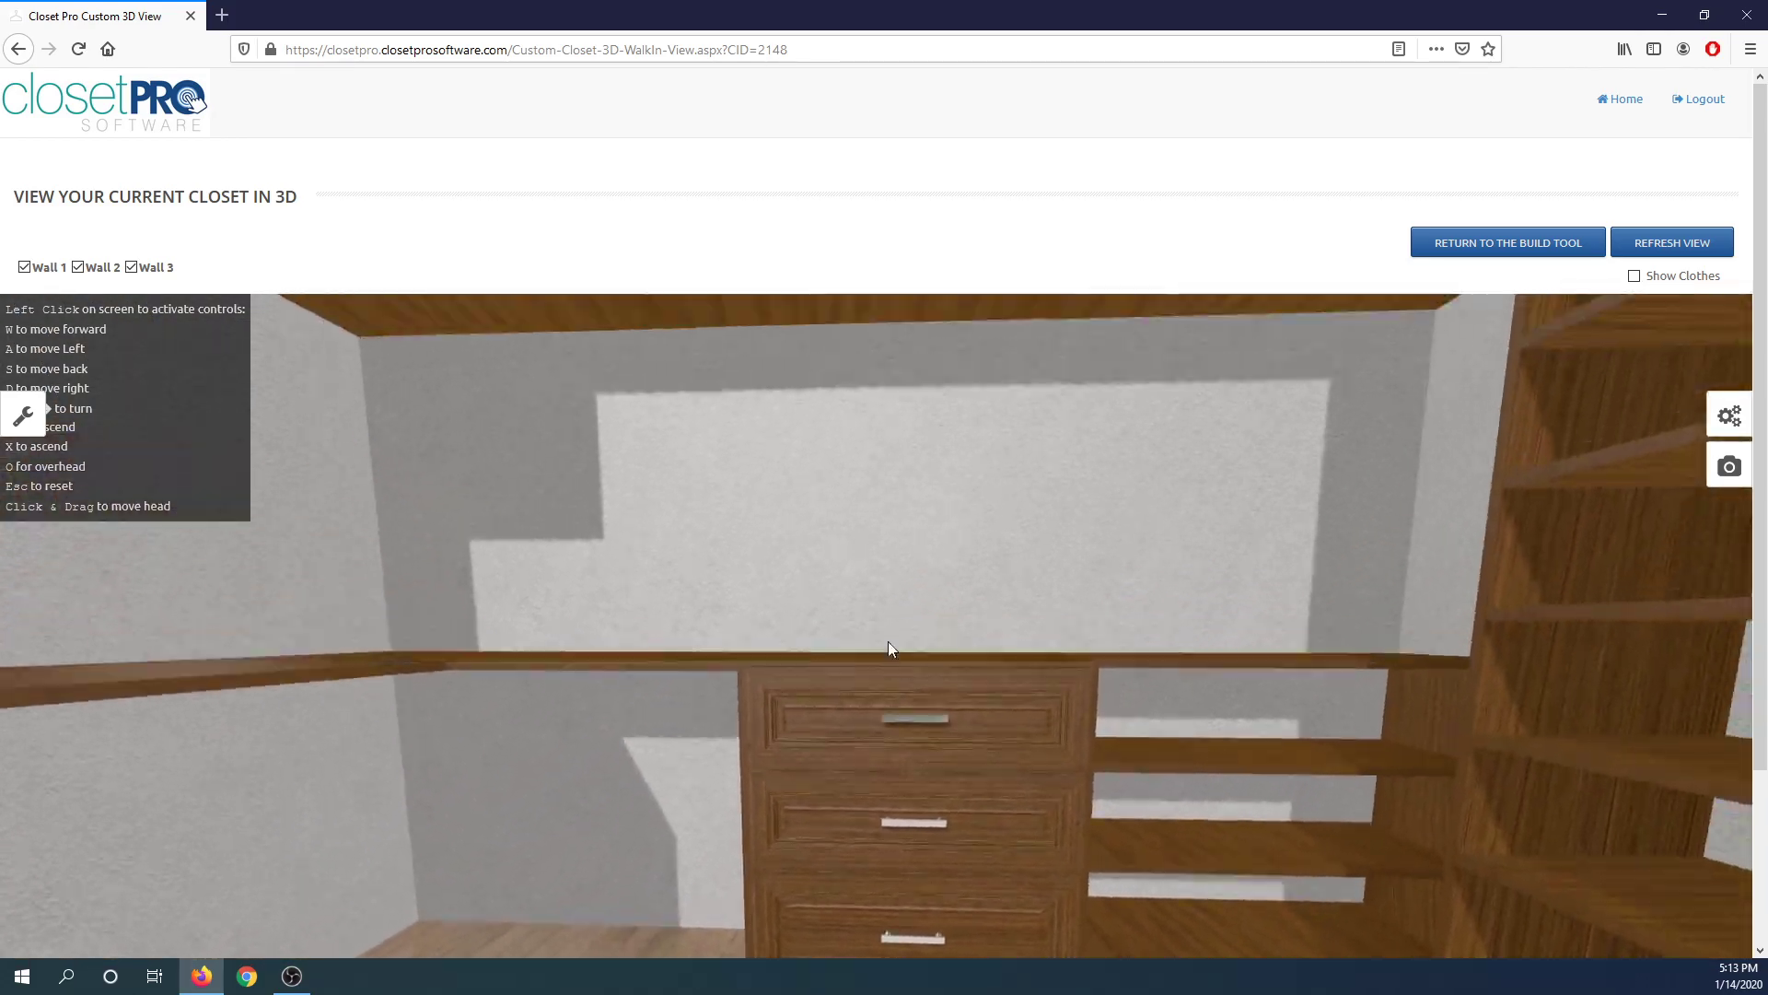
{"action": "left_click_drag", "start_coordinate": [904, 556], "coordinate": [874, 686]}
{"action": "key", "text": "s"}
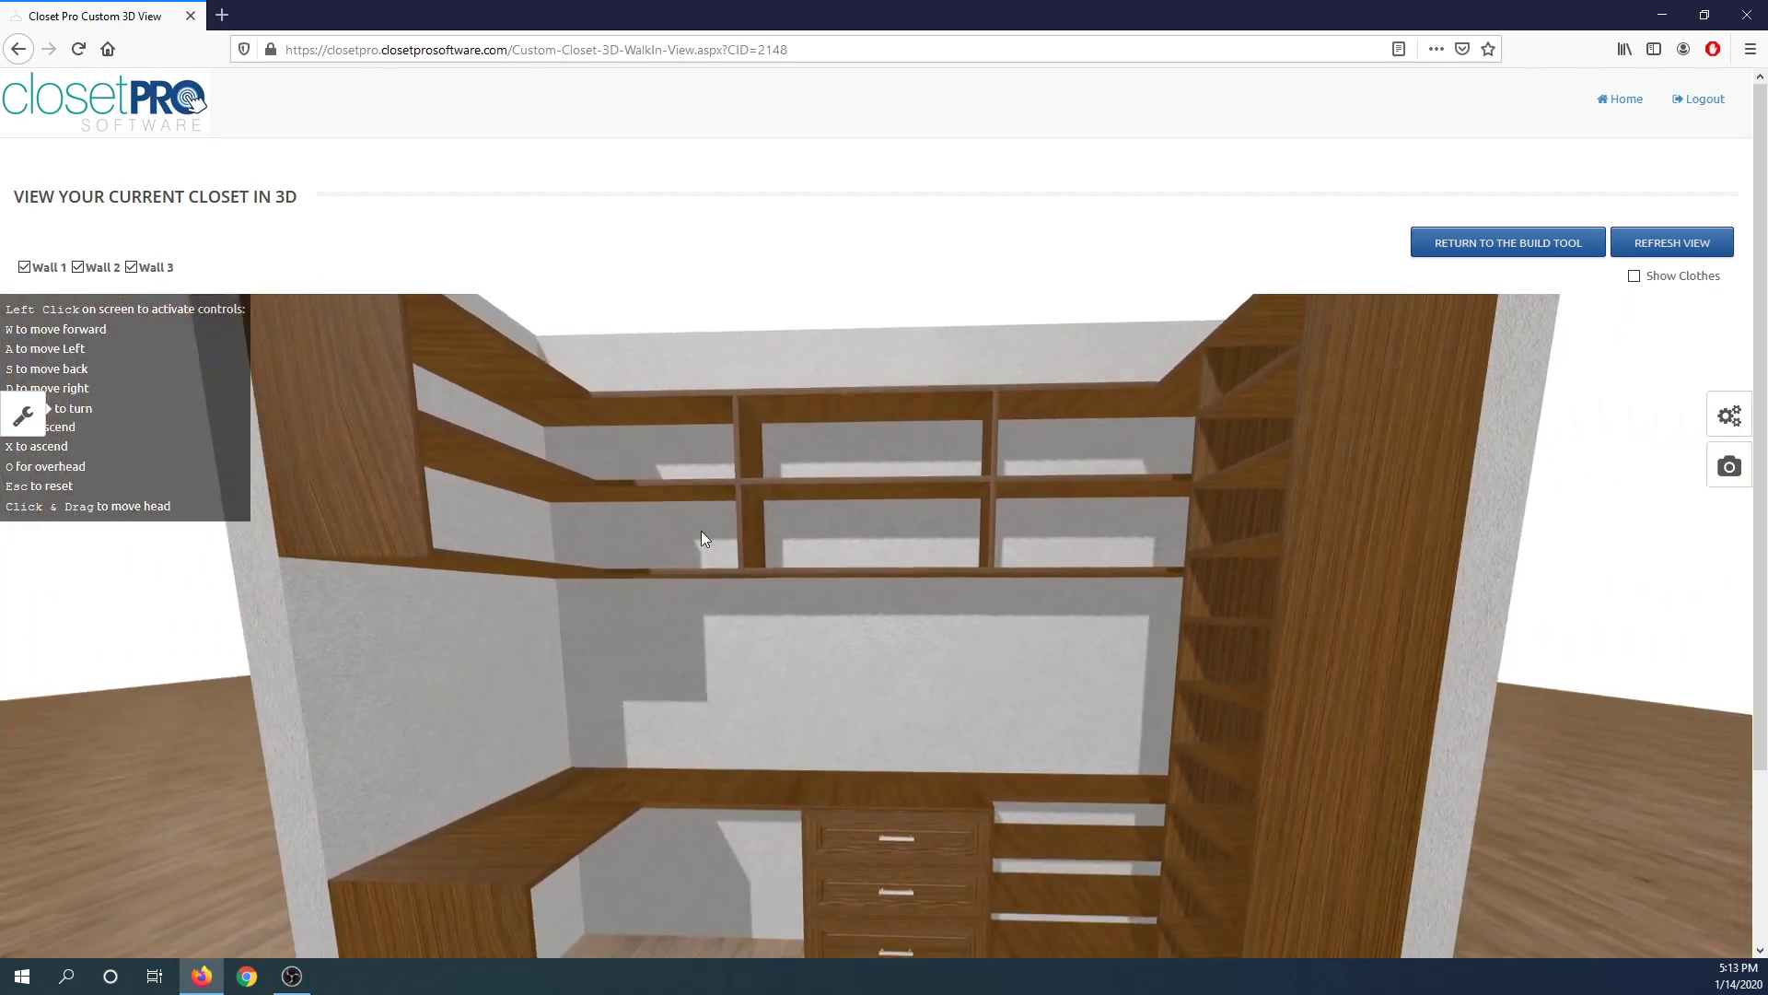
{"action": "left_click_drag", "start_coordinate": [766, 540], "coordinate": [654, 573]}
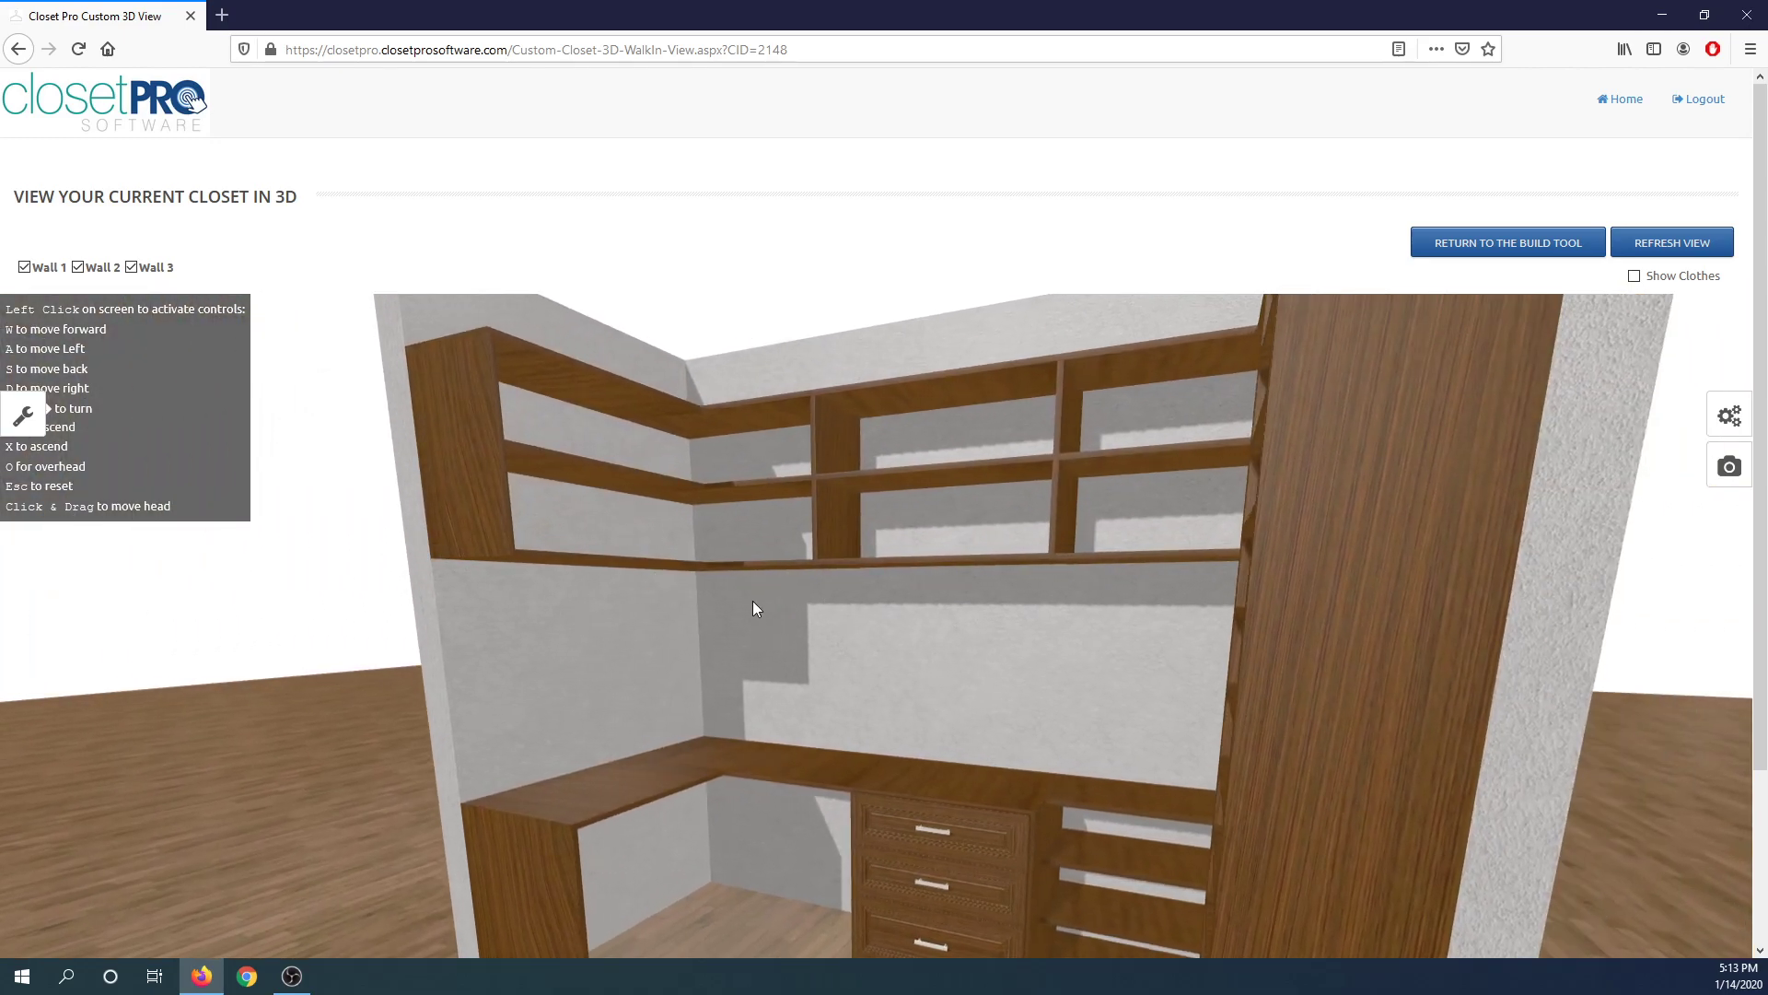
{"action": "scroll", "coordinate": [766, 573], "scroll_direction": "down", "scroll_amount": 2}
{"action": "key", "text": "w"}
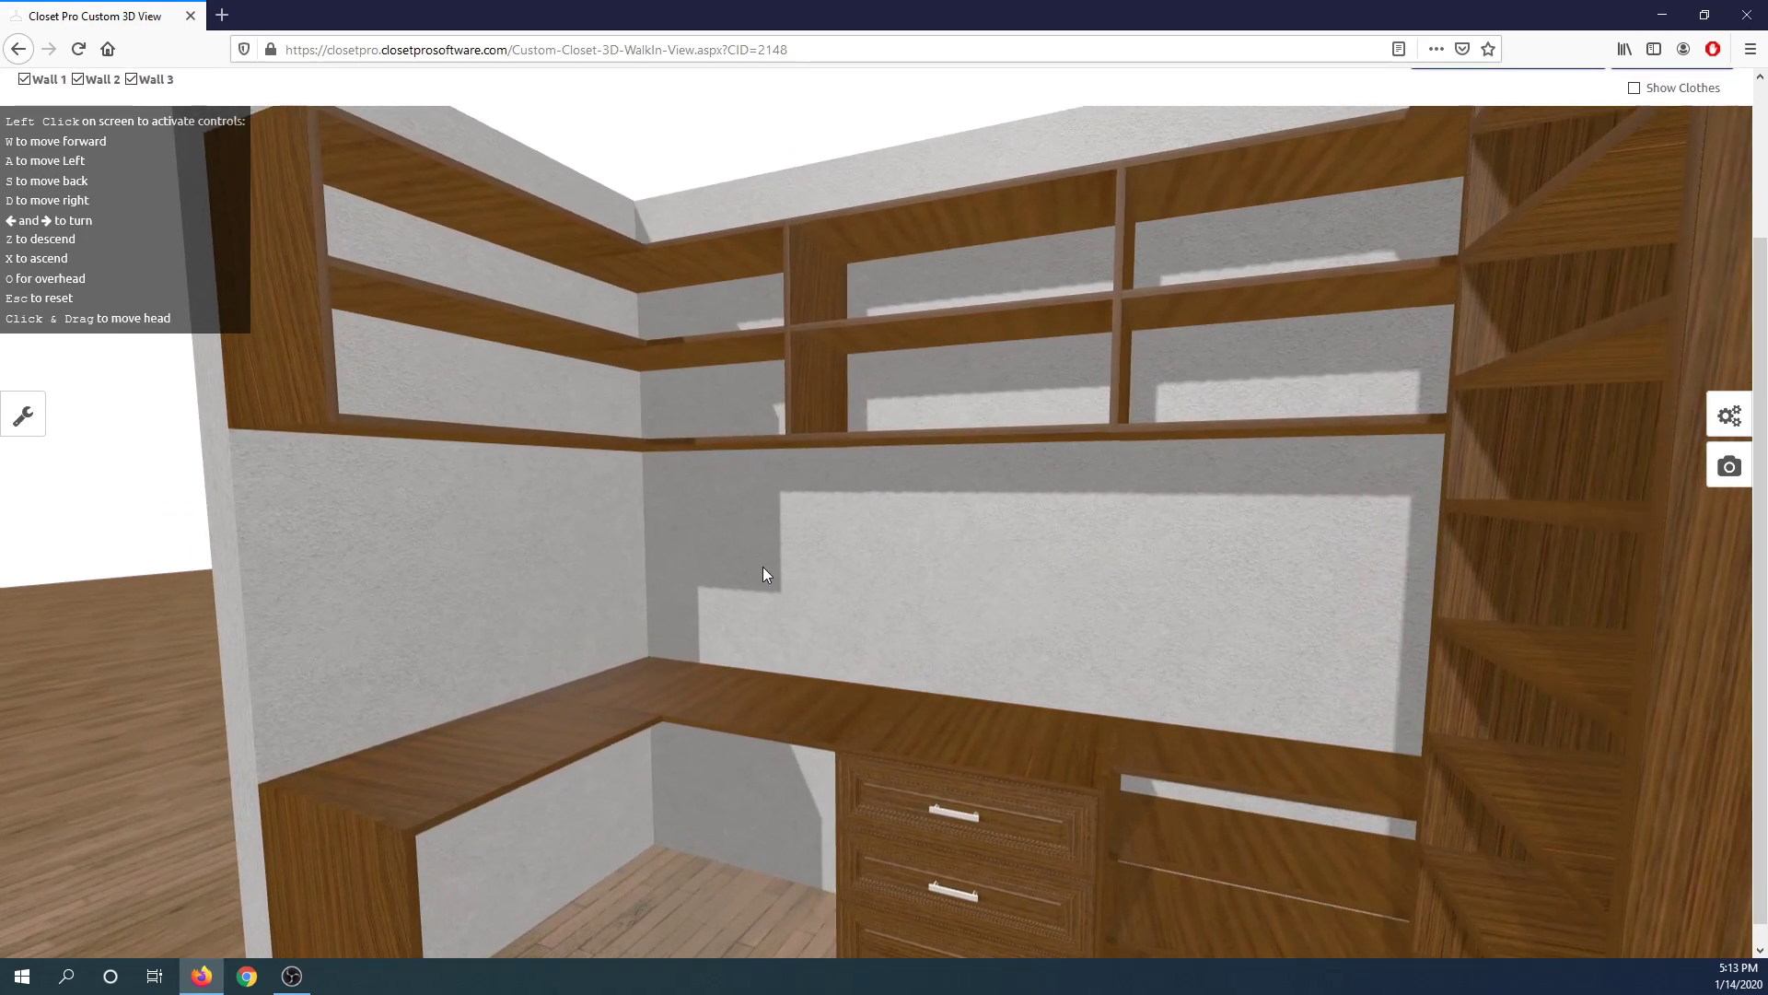
{"action": "left_click_drag", "start_coordinate": [762, 566], "coordinate": [736, 593]}
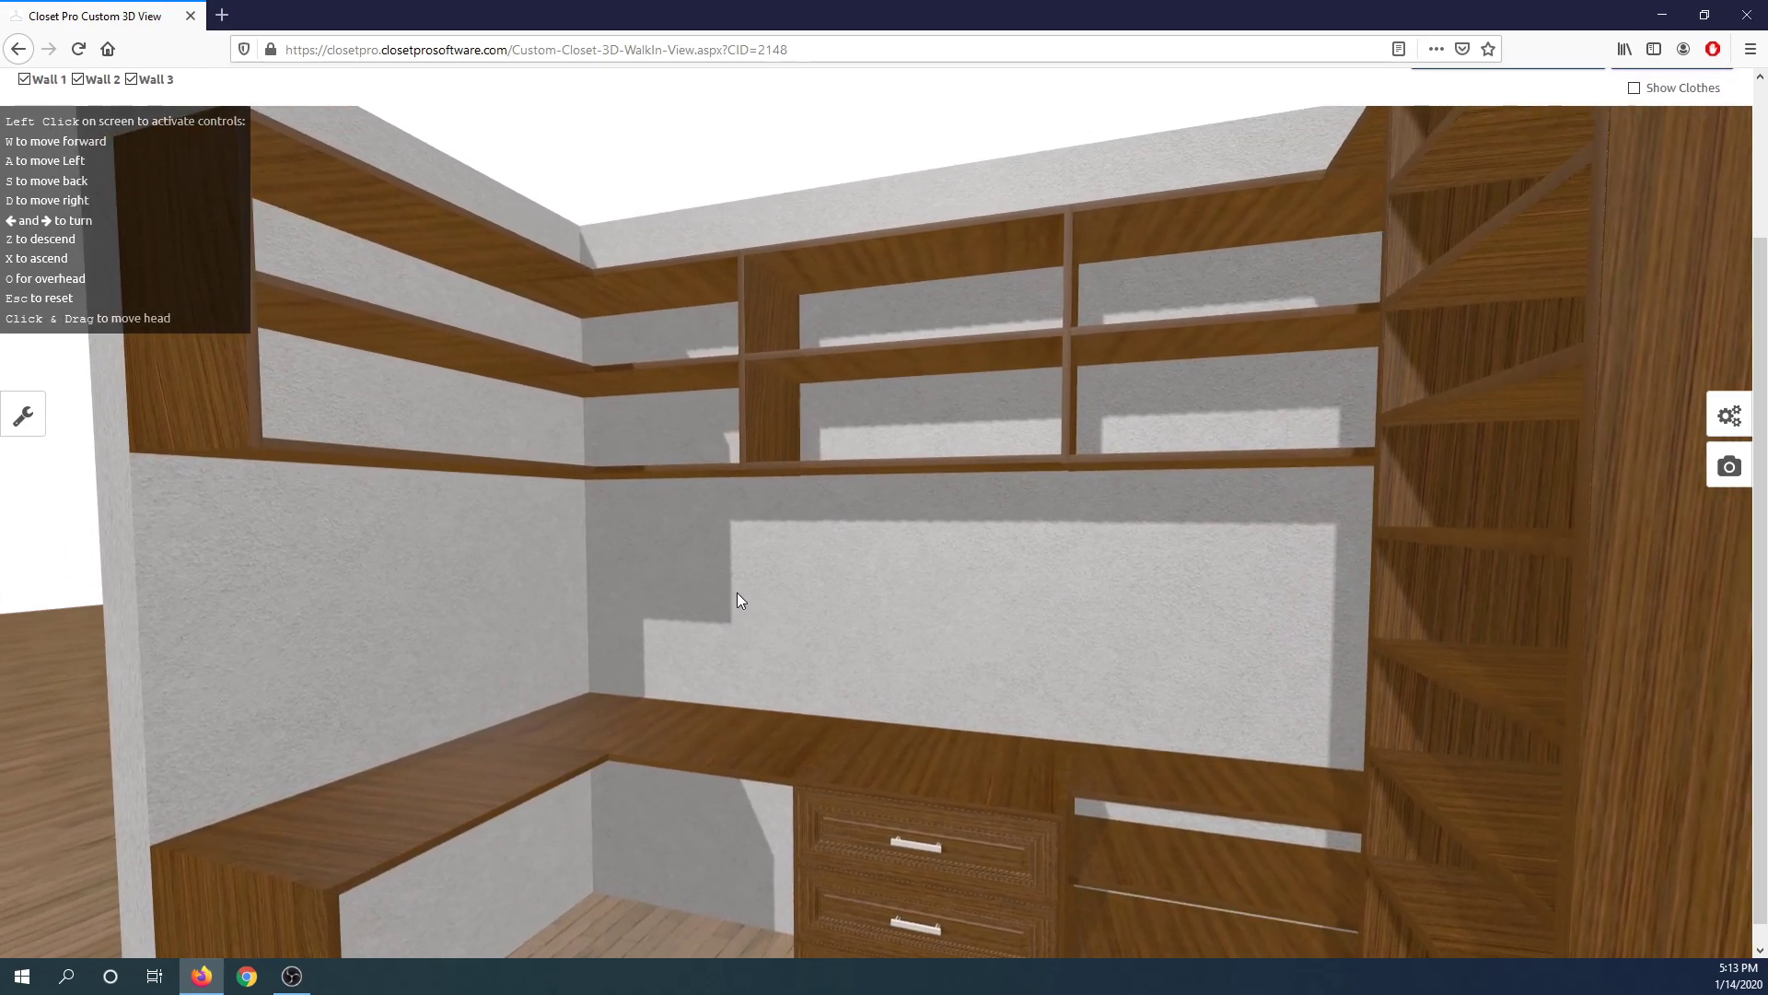
{"action": "key", "text": "x"}
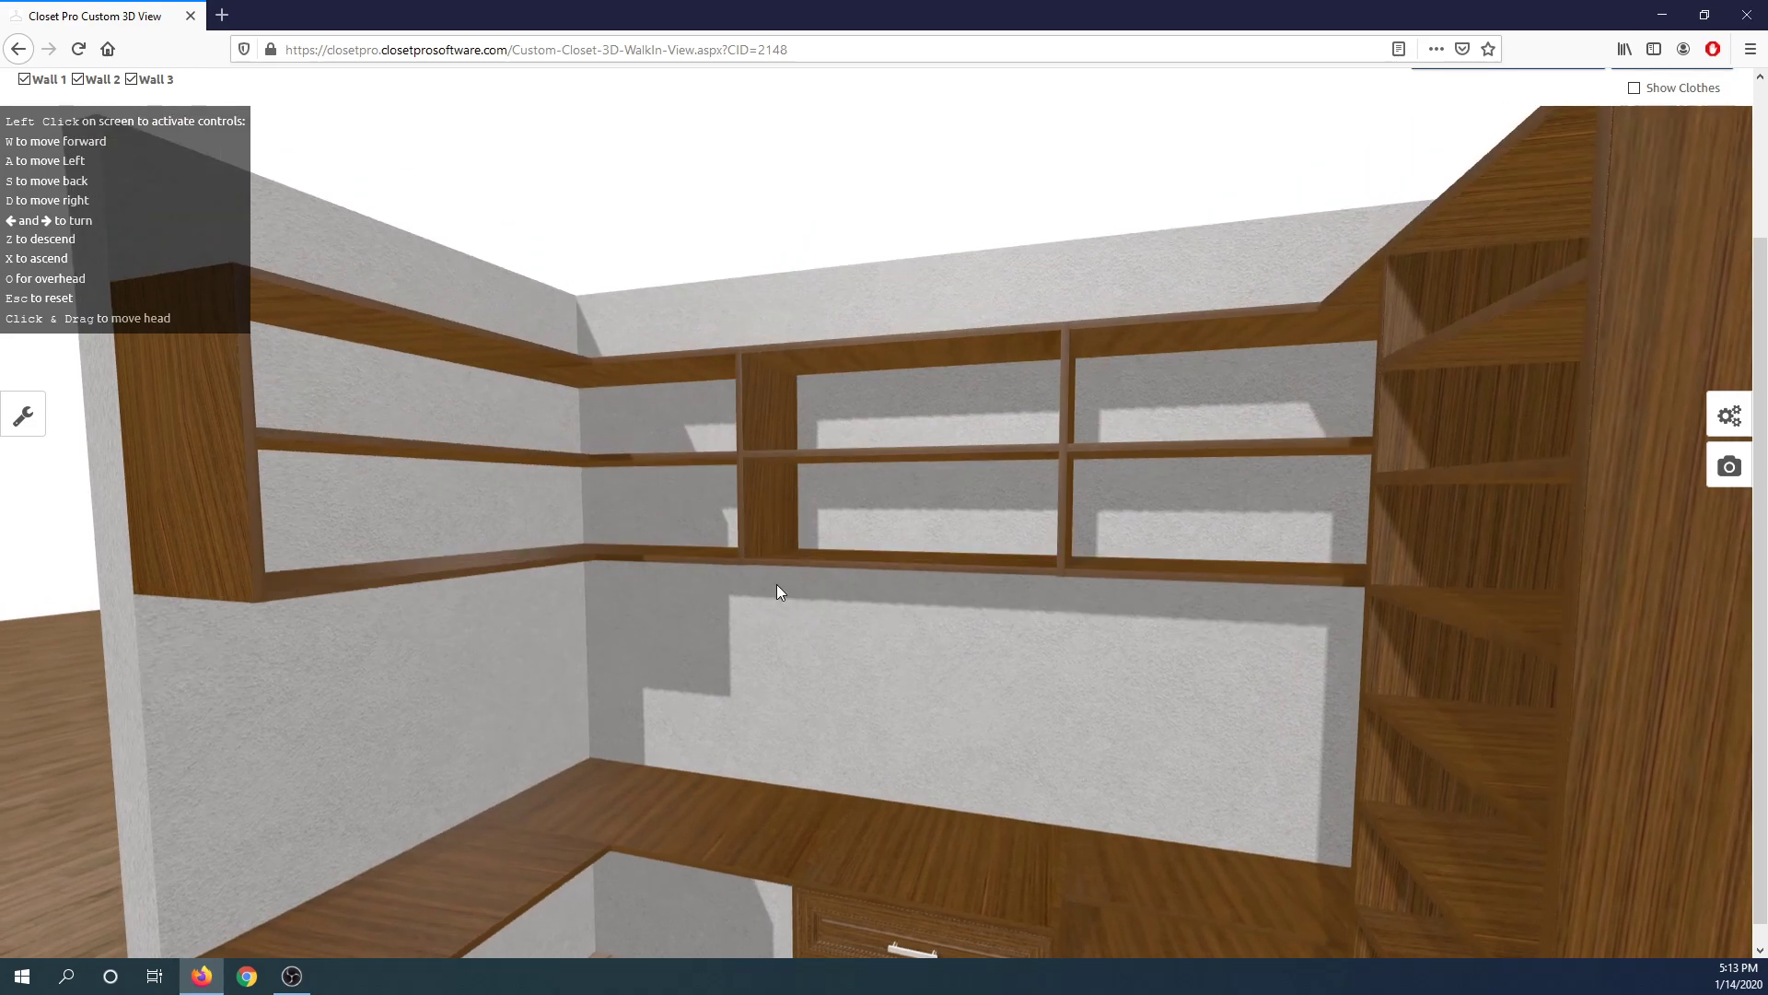